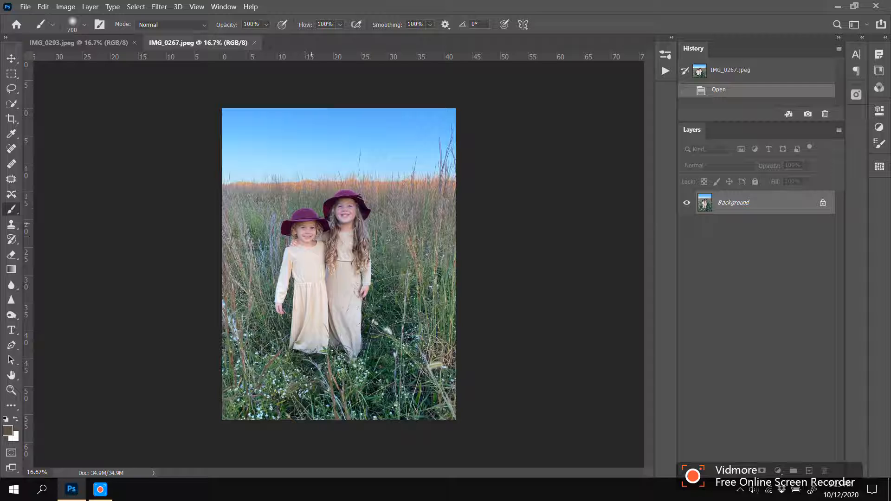
Step: Straighten IMG_0293 by rotating it slightly clockwise with the Crop tool, with Content-Aware fill turned on
{"action": "left_click", "coordinate": [99, 43]}
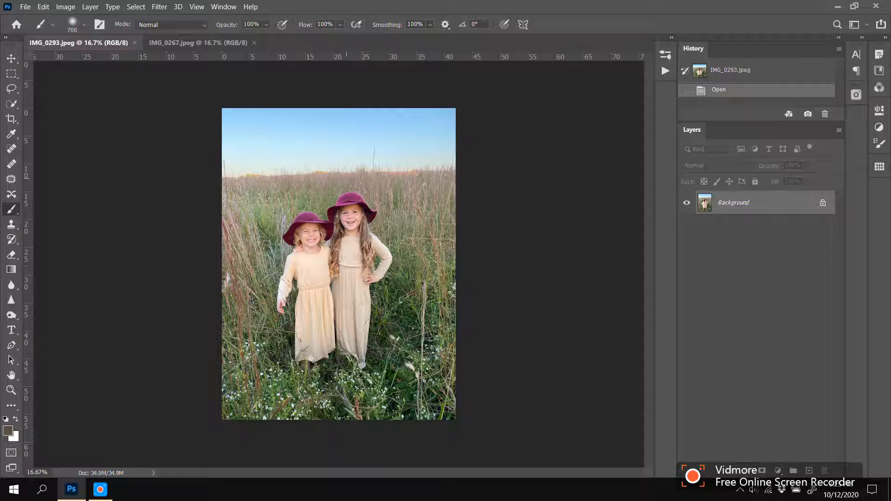
{"action": "left_click", "coordinate": [11, 119]}
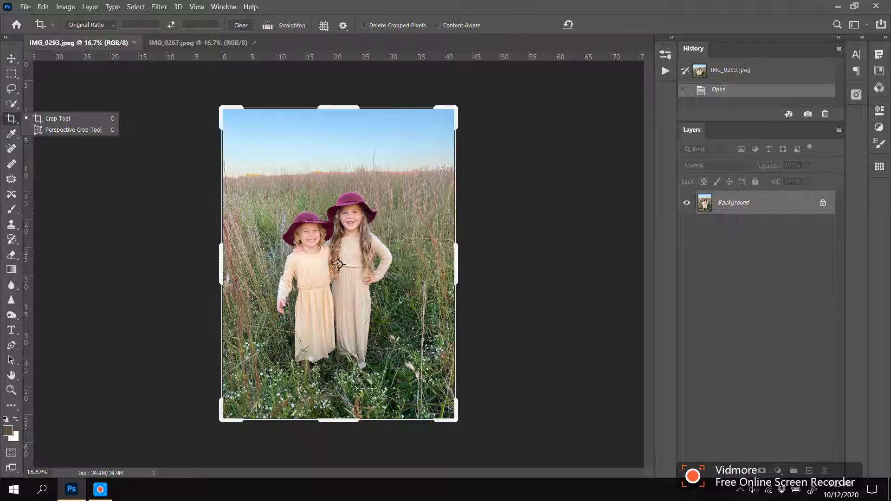
{"action": "left_click_drag", "start_coordinate": [477, 214], "coordinate": [477, 219]}
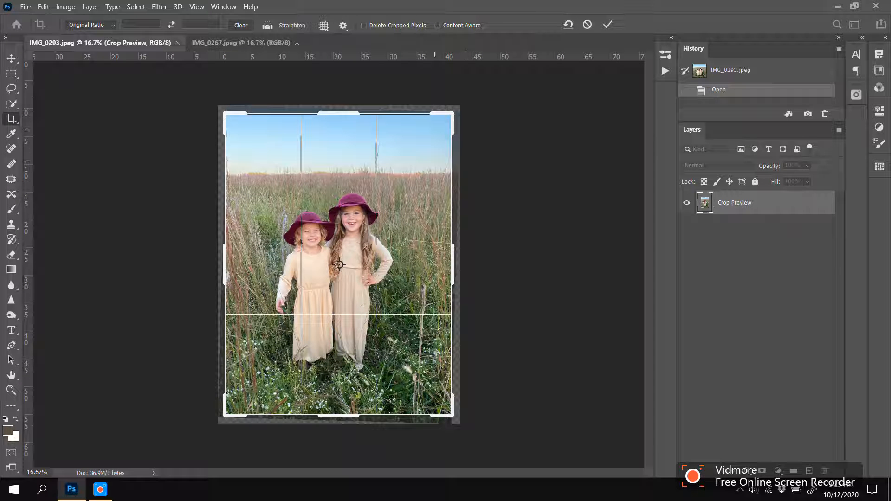
{"action": "left_click", "coordinate": [437, 25]}
{"action": "key", "text": "Return"}
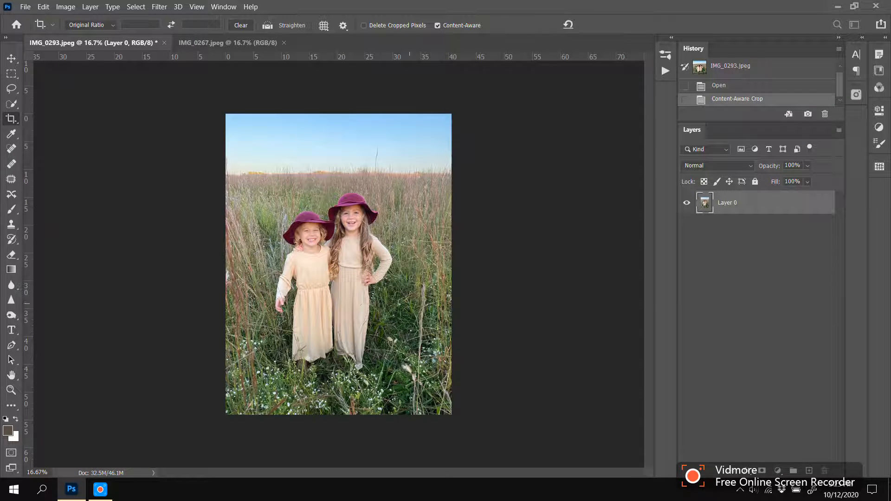
Step: Flatten the cropped IMG_0293 image and switch to the Brush tool
{"action": "right_click", "coordinate": [736, 202]}
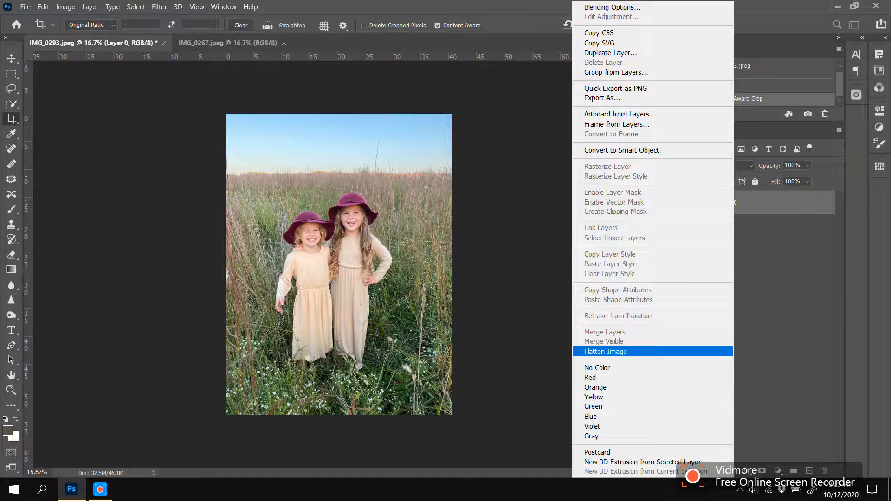
{"action": "left_click", "coordinate": [640, 350]}
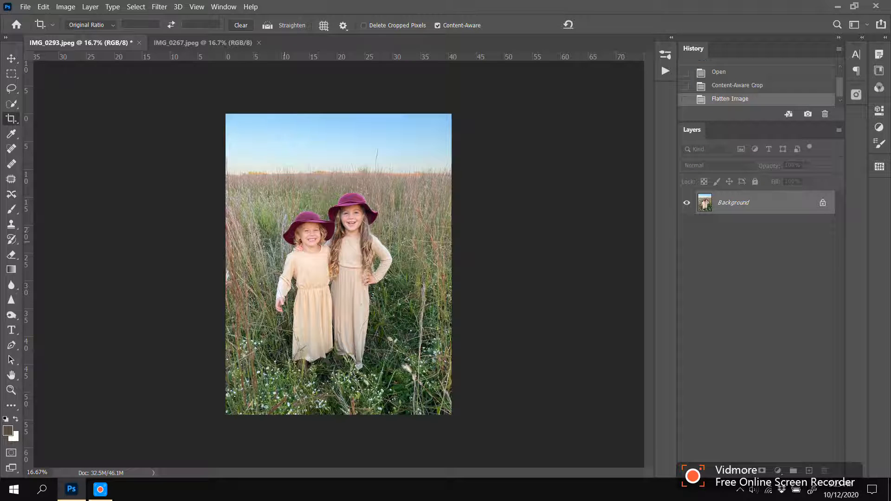
{"action": "key", "text": "b"}
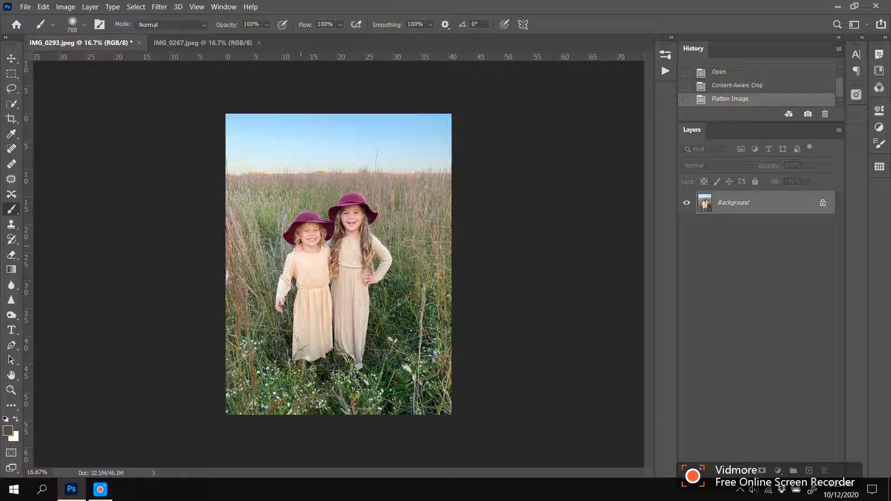
Step: Compare the colors and brightness of IMG_0293 and IMG_0267, finishing on IMG_0267
{"action": "key", "text": "ctrl+Tab"}
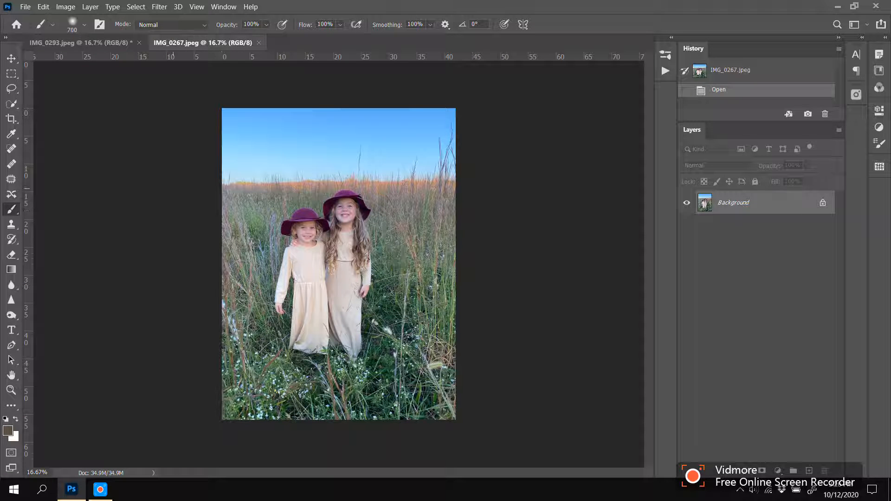
{"action": "left_click", "coordinate": [79, 42]}
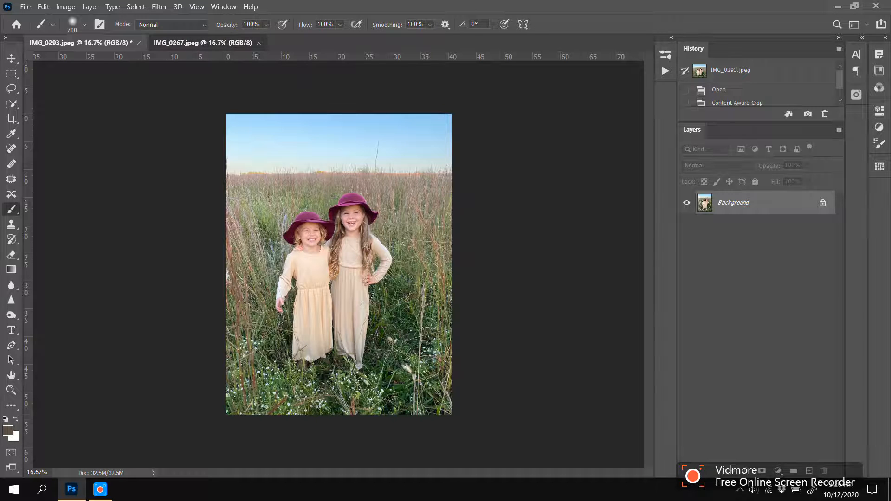
{"action": "left_click", "coordinate": [203, 42]}
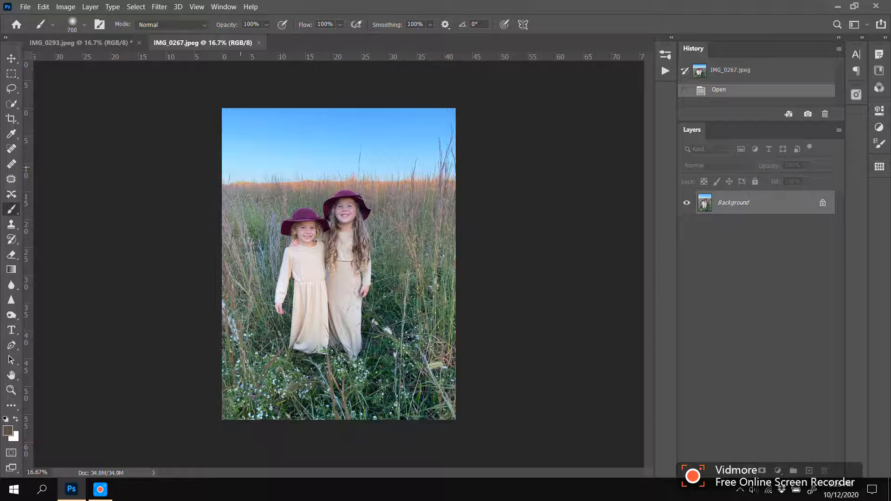
{"action": "left_click", "coordinate": [81, 43]}
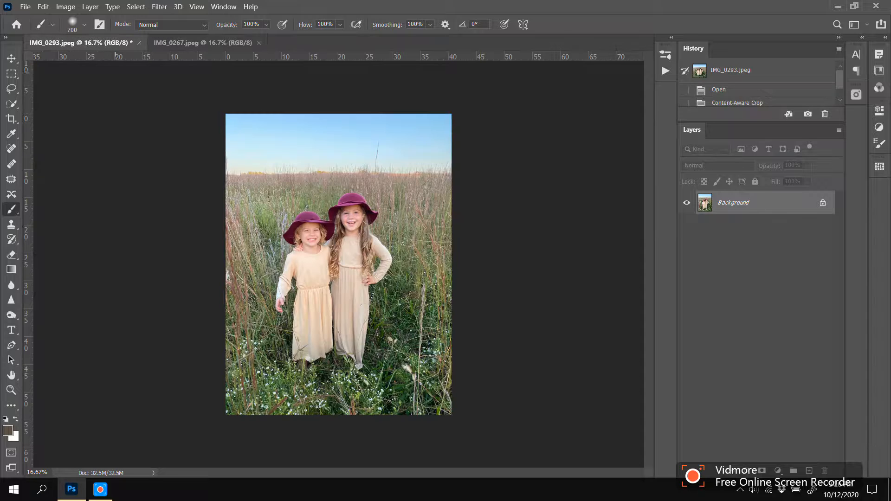
{"action": "left_click", "coordinate": [203, 42]}
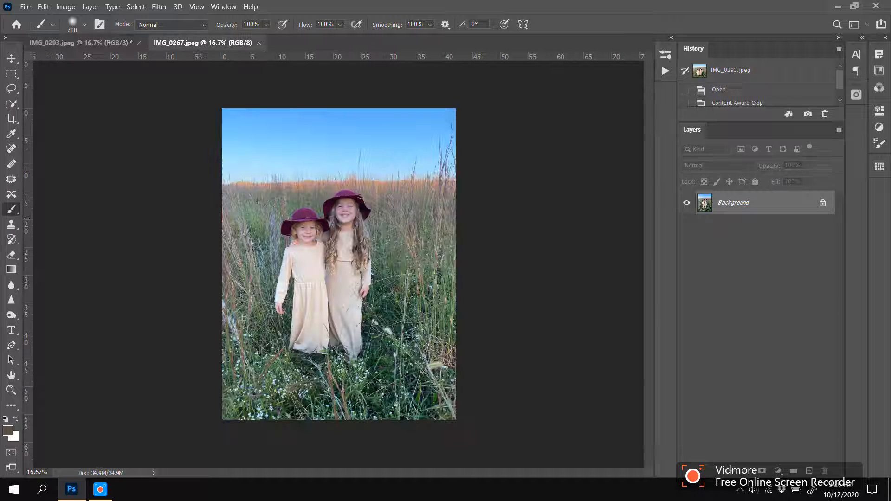
{"action": "left_click", "coordinate": [81, 43]}
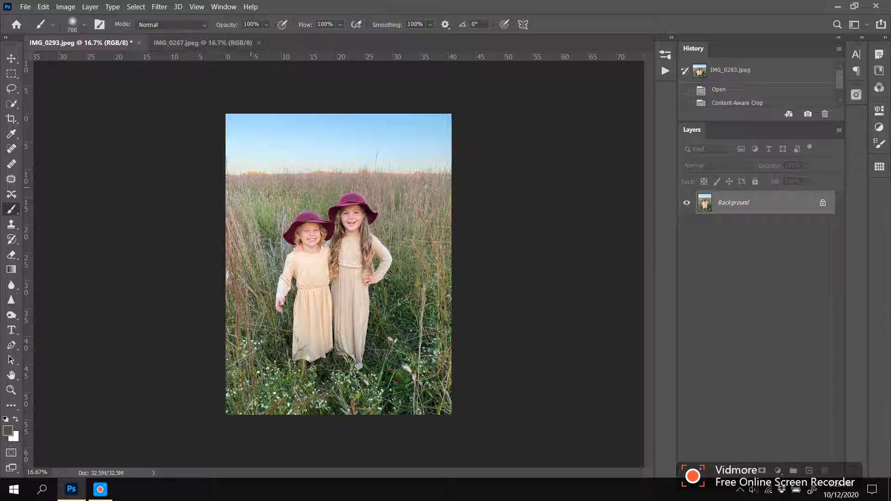
{"action": "left_click", "coordinate": [206, 43]}
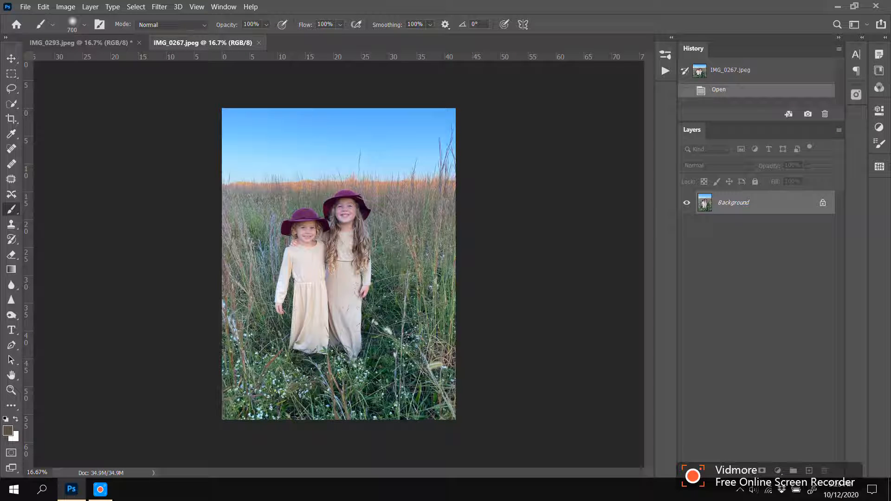
Step: Add a Color Balance adjustment layer to IMG_0267 and shift the midtones strongly toward yellow and slightly toward magenta and red
{"action": "left_click", "coordinate": [778, 470]}
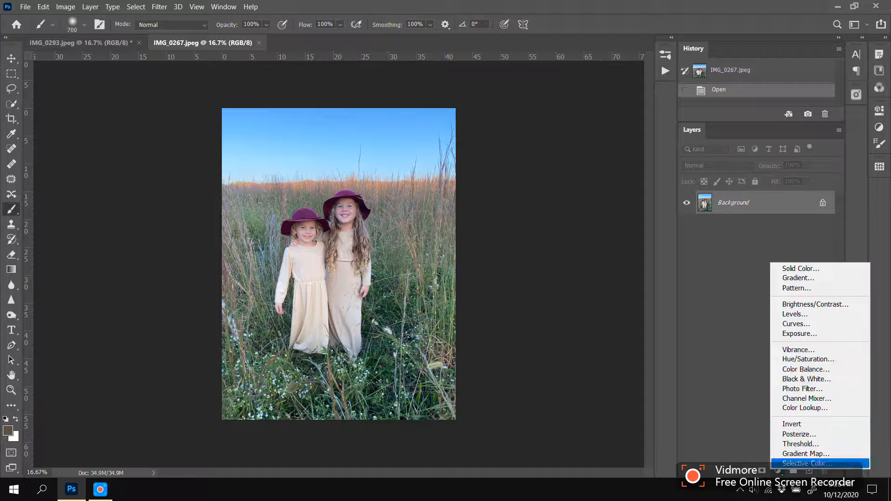
{"action": "left_click", "coordinate": [806, 369]}
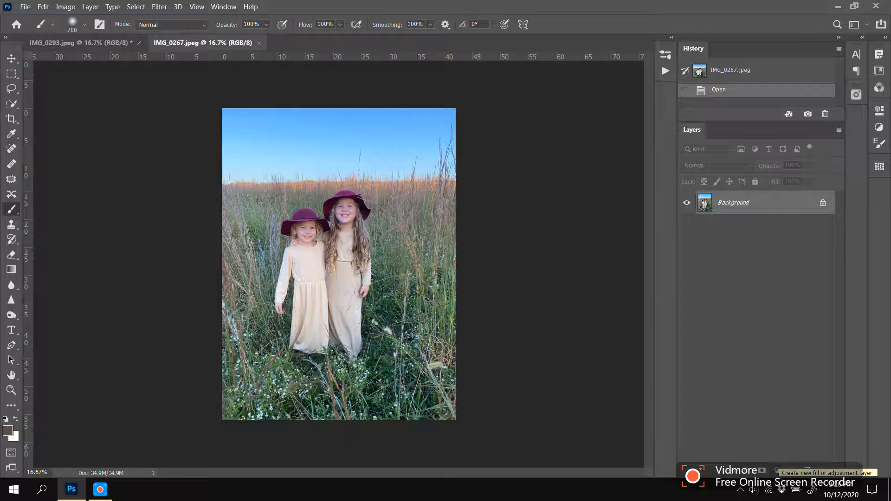
{"action": "left_click", "coordinate": [779, 470]}
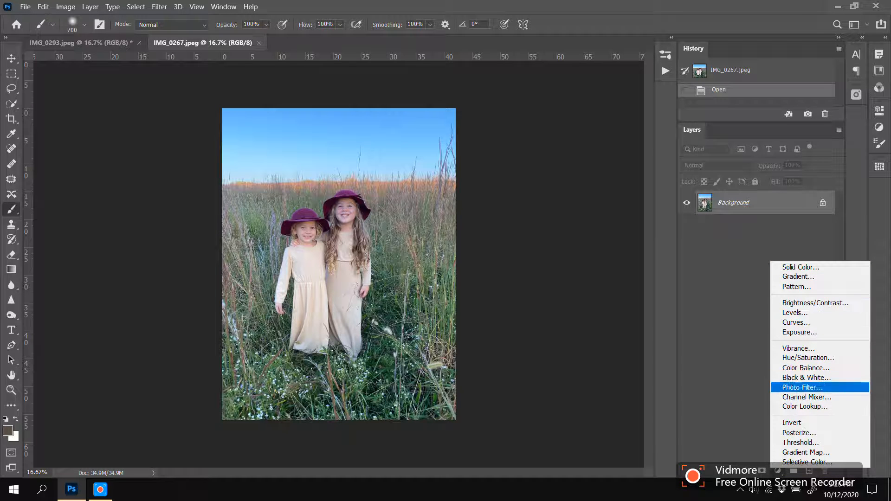
{"action": "left_click", "coordinate": [806, 368]}
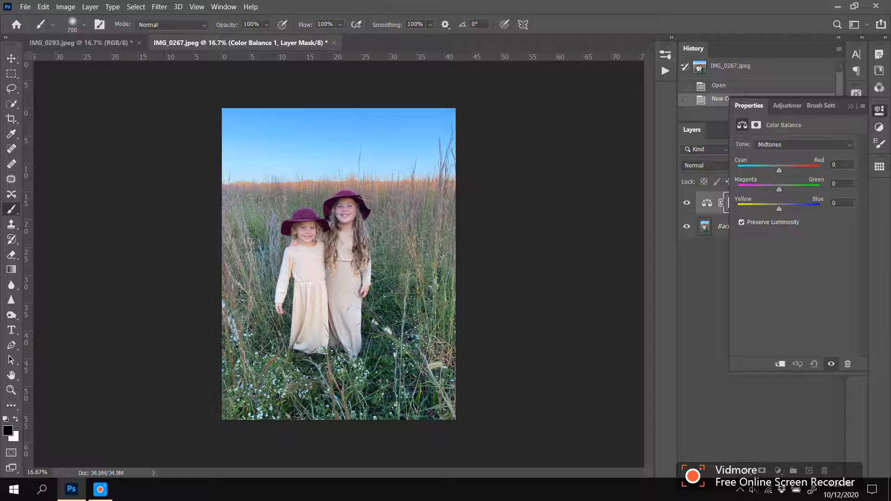
{"action": "left_click_drag", "start_coordinate": [780, 209], "coordinate": [775, 209]}
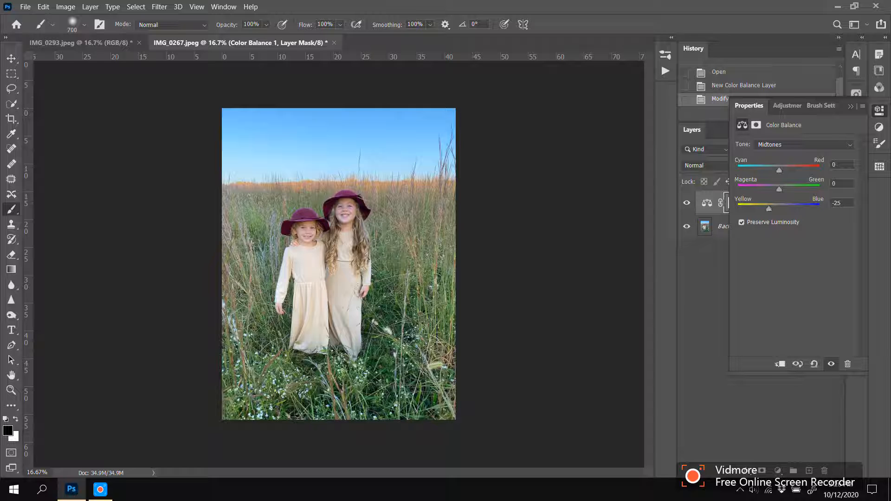
{"action": "left_click_drag", "start_coordinate": [779, 189], "coordinate": [775, 189]}
{"action": "left_click_drag", "start_coordinate": [779, 170], "coordinate": [783, 170]}
{"action": "left_click_drag", "start_coordinate": [768, 208], "coordinate": [765, 209]}
{"action": "left_click", "coordinate": [851, 106]}
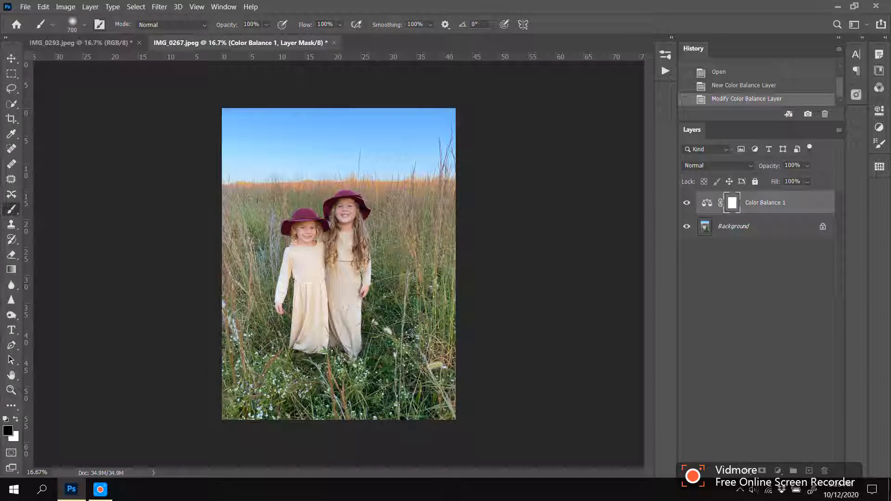
Step: Compare IMG_0267 with IMG_0293, and add a Brightness/Contrast adjustment layer to IMG_0267 with brightness 17
{"action": "left_click", "coordinate": [88, 43]}
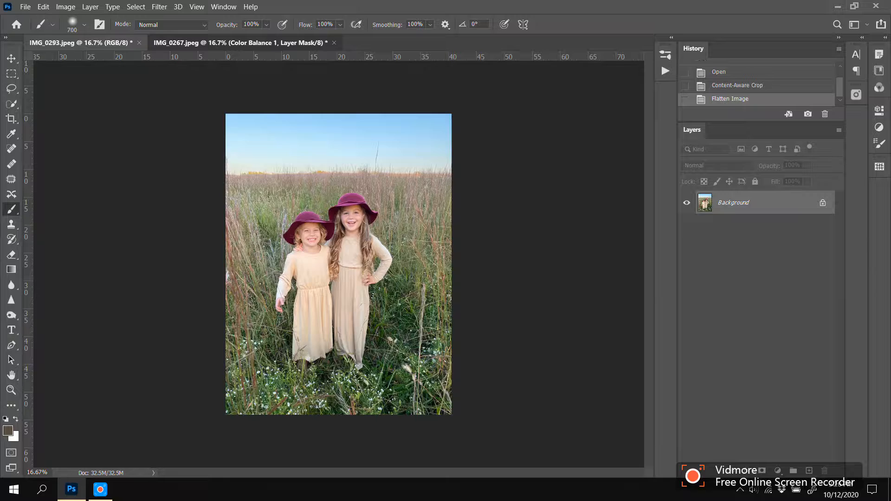
{"action": "left_click", "coordinate": [232, 43]}
{"action": "left_click", "coordinate": [88, 43]}
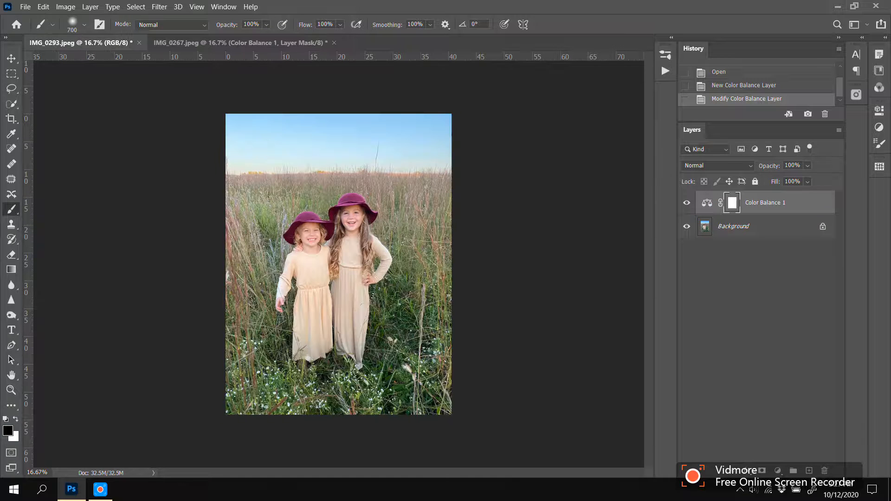
{"action": "left_click", "coordinate": [232, 42]}
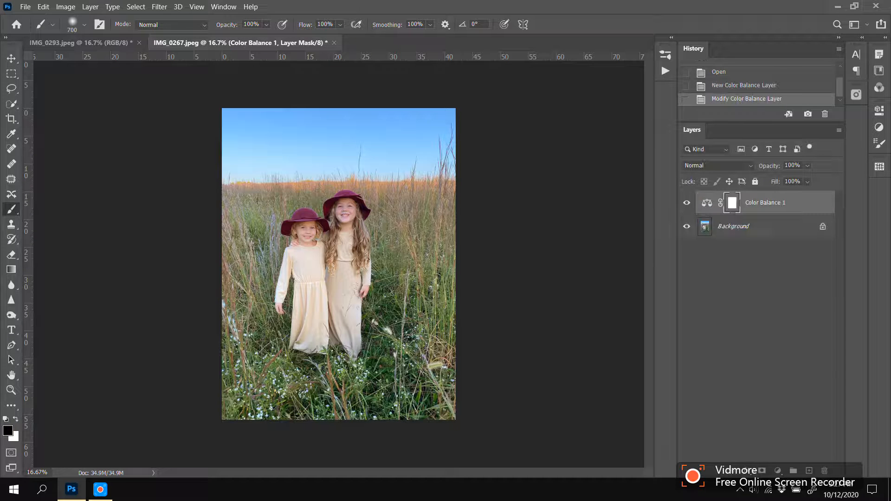
{"action": "left_click", "coordinate": [779, 471]}
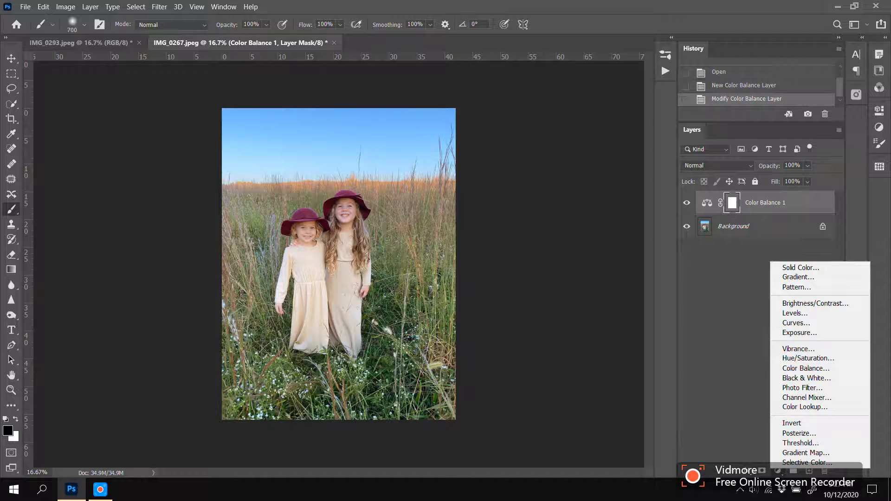
{"action": "left_click", "coordinate": [816, 303]}
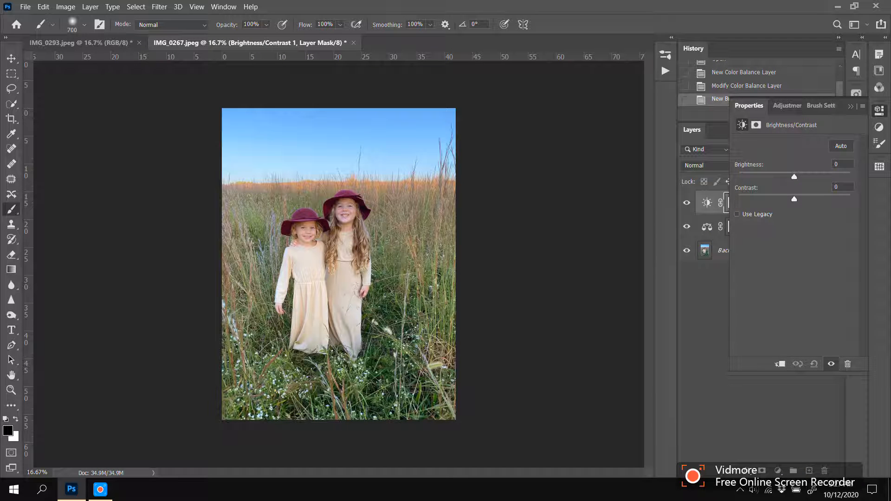
{"action": "left_click_drag", "start_coordinate": [794, 176], "coordinate": [801, 176]}
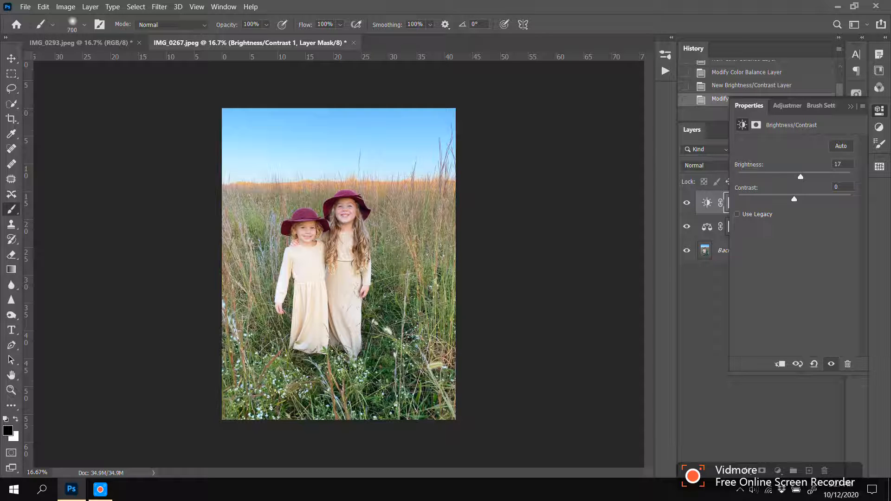
{"action": "left_click", "coordinate": [851, 106]}
Step: Compare IMG_0267 with IMG_0293, both with and without its Brightness/Contrast layer, leaving that layer shown
{"action": "left_click", "coordinate": [81, 43]}
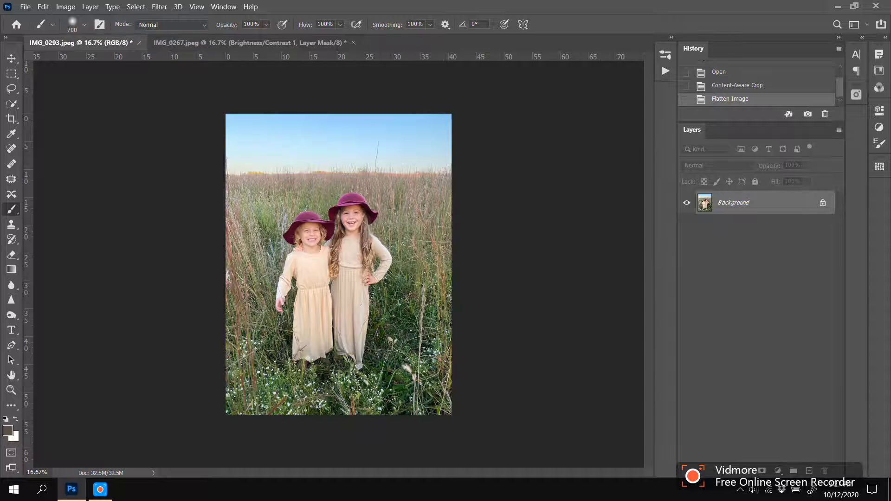
{"action": "left_click", "coordinate": [250, 43]}
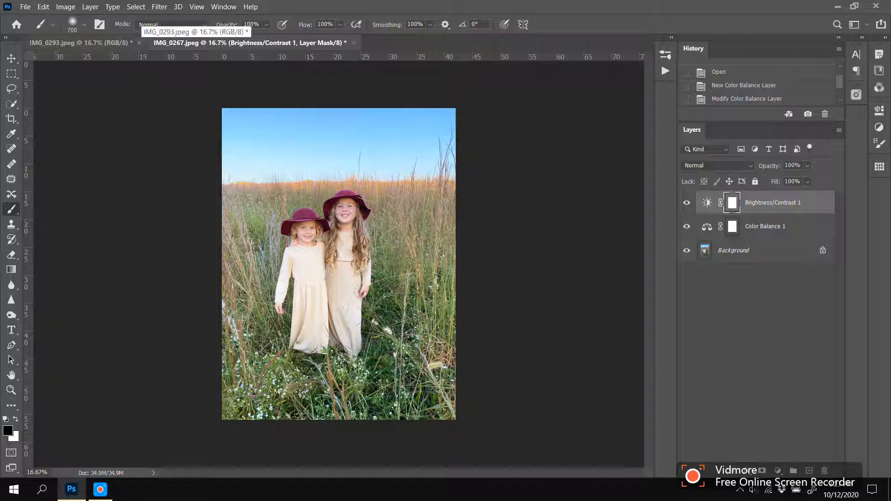
{"action": "left_click", "coordinate": [125, 43]}
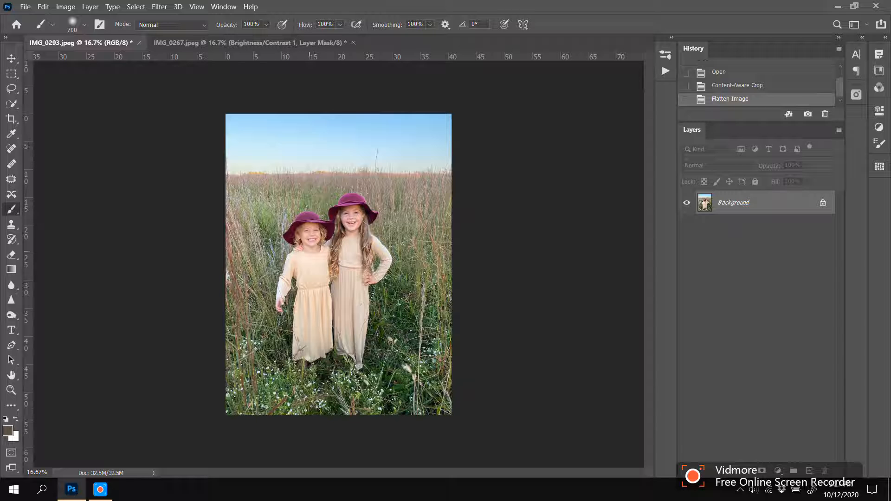
{"action": "left_click", "coordinate": [269, 43]}
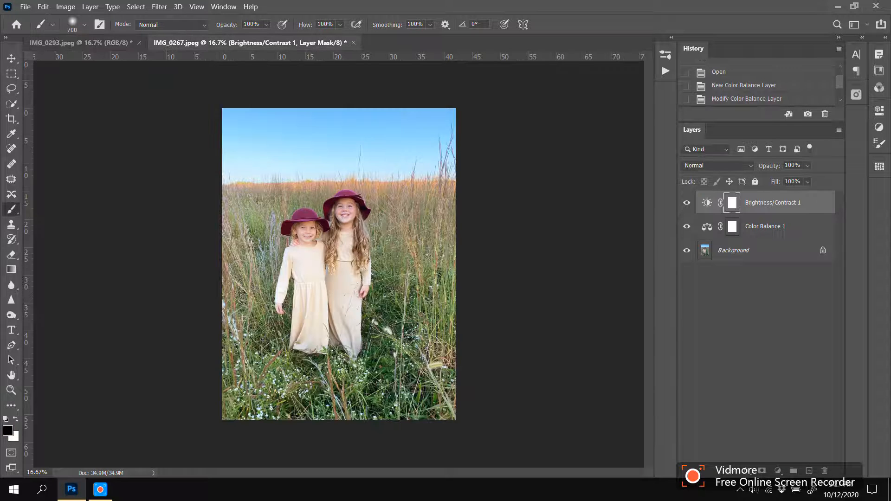
{"action": "left_click", "coordinate": [124, 42]}
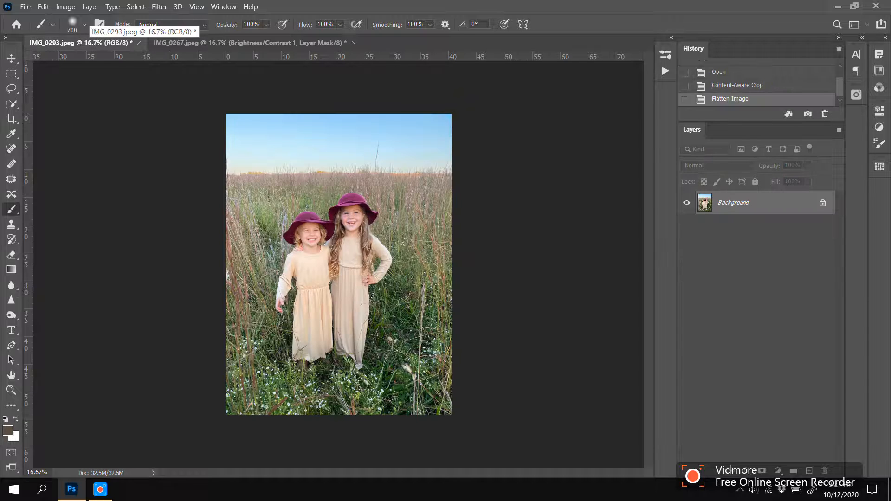
{"action": "left_click", "coordinate": [186, 42]}
{"action": "left_click", "coordinate": [687, 203]}
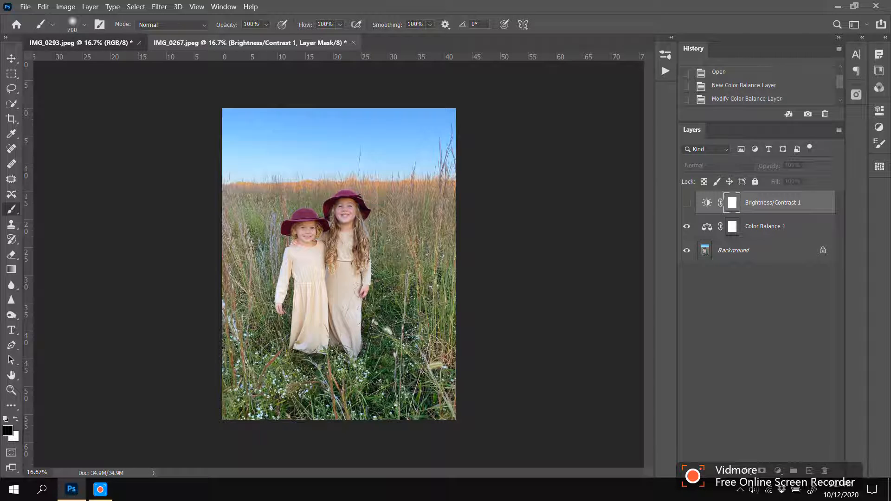
{"action": "left_click", "coordinate": [81, 43]}
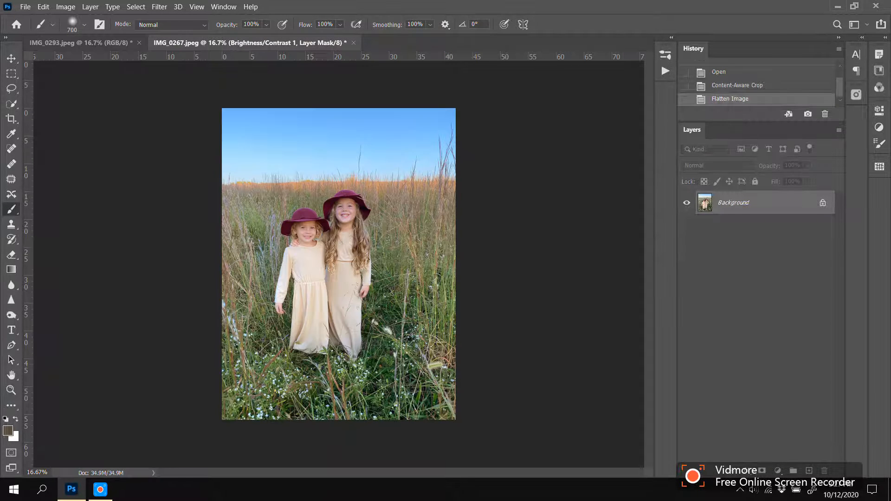
{"action": "left_click", "coordinate": [204, 42]}
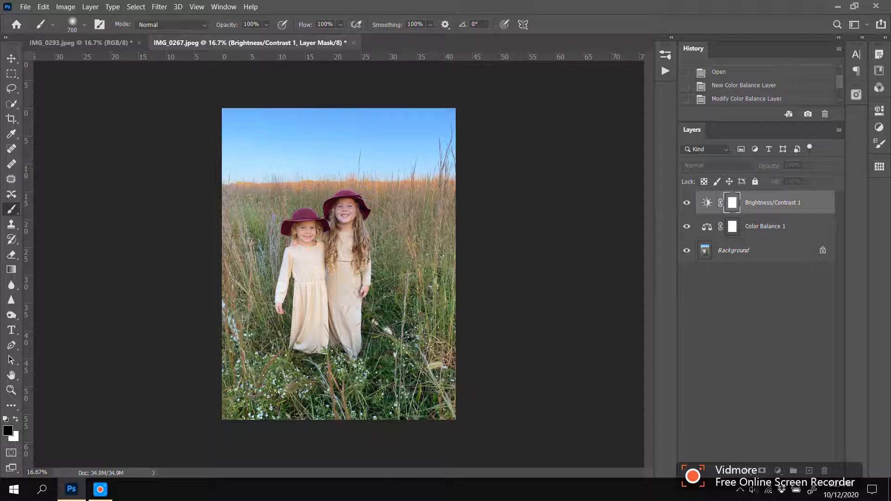
{"action": "left_click", "coordinate": [687, 203]}
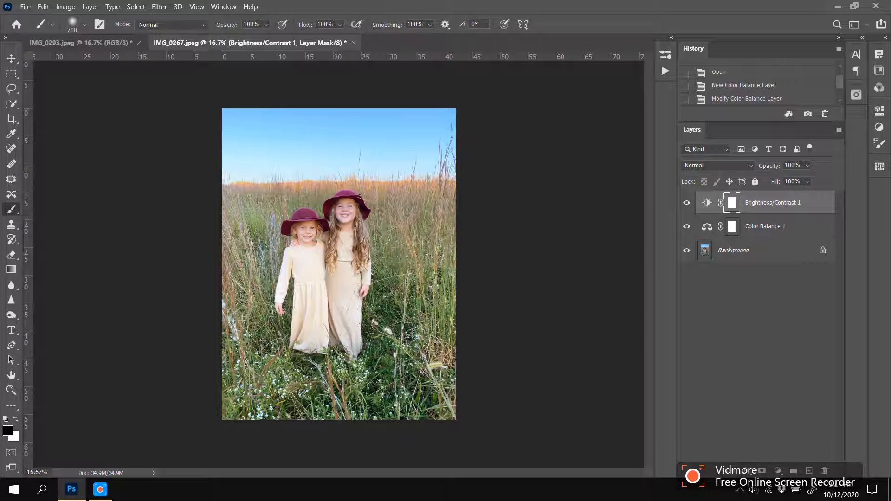
Step: Flatten IMG_0267 and copy a freehand lasso selection around both girls' heads and upper bodies to a new layer
{"action": "right_click", "coordinate": [743, 249]}
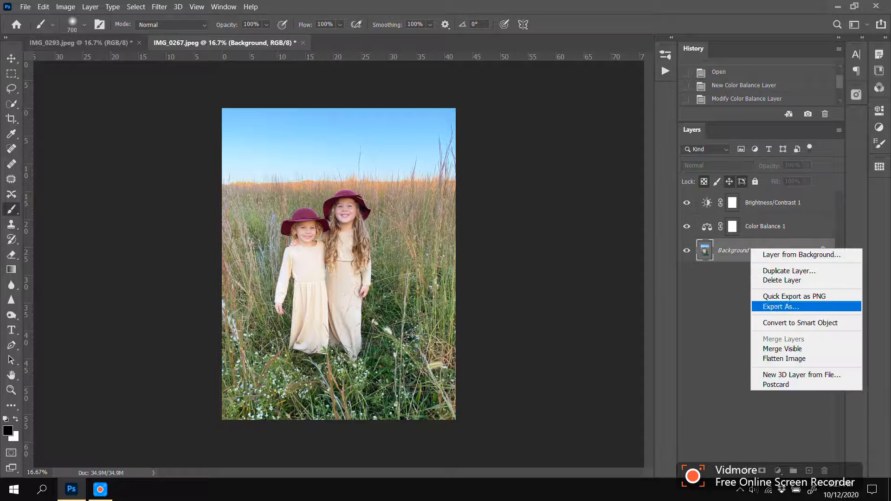
{"action": "left_click", "coordinate": [785, 360]}
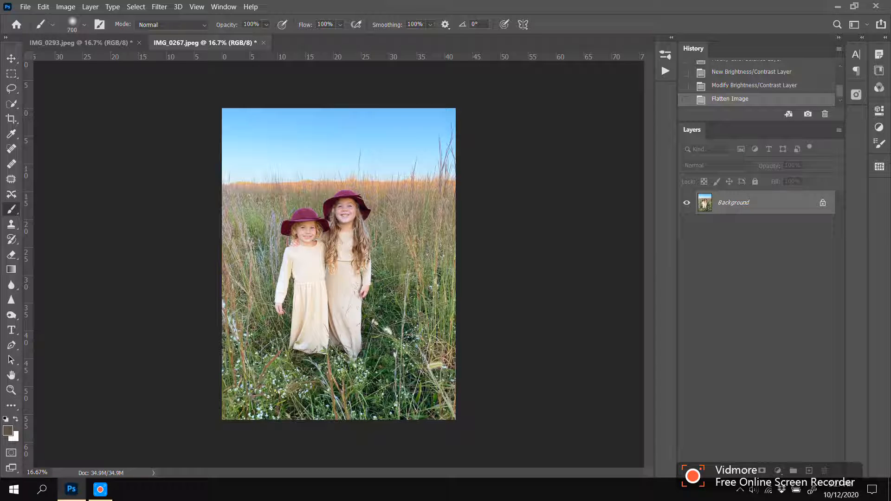
{"action": "key", "text": "l"}
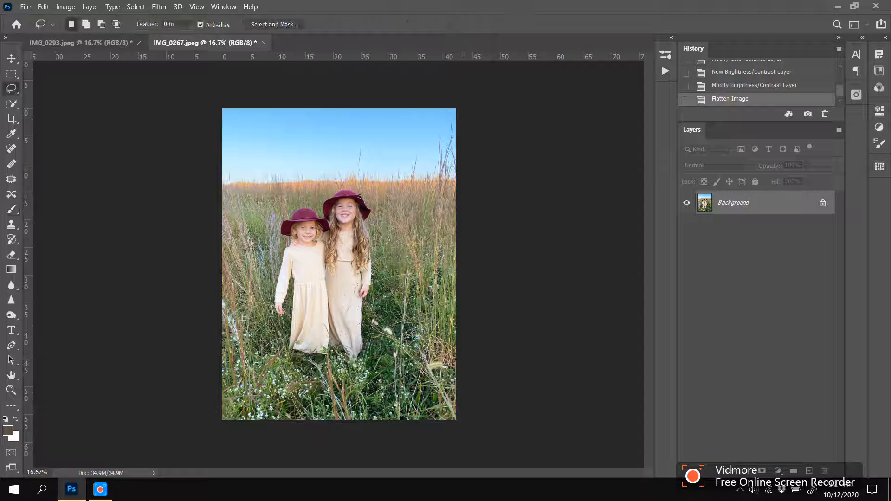
{"action": "scroll", "coordinate": [255, 240], "scroll_direction": "up", "scroll_amount": 3}
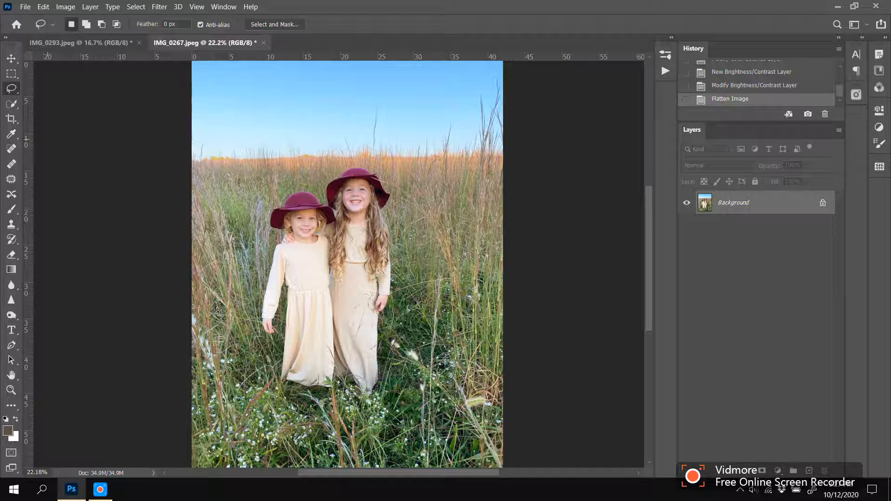
{"action": "mouse_move", "coordinate": [339, 136]}
{"action": "left_mouse_down"}
{"action": "mouse_move", "coordinate": [257, 162]}
{"action": "mouse_move", "coordinate": [236, 188]}
{"action": "mouse_move", "coordinate": [222, 234]}
{"action": "mouse_move", "coordinate": [232, 280]}
{"action": "mouse_move", "coordinate": [266, 346]}
{"action": "mouse_move", "coordinate": [376, 330]}
{"action": "mouse_move", "coordinate": [436, 249]}
{"action": "mouse_move", "coordinate": [421, 164]}
{"action": "mouse_move", "coordinate": [335, 134]}
{"action": "left_mouse_up"}
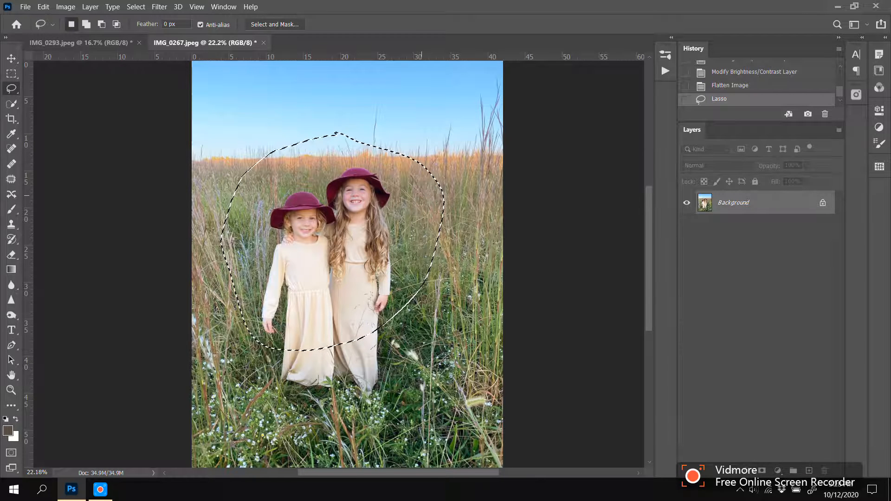
{"action": "key", "text": "ctrl+j"}
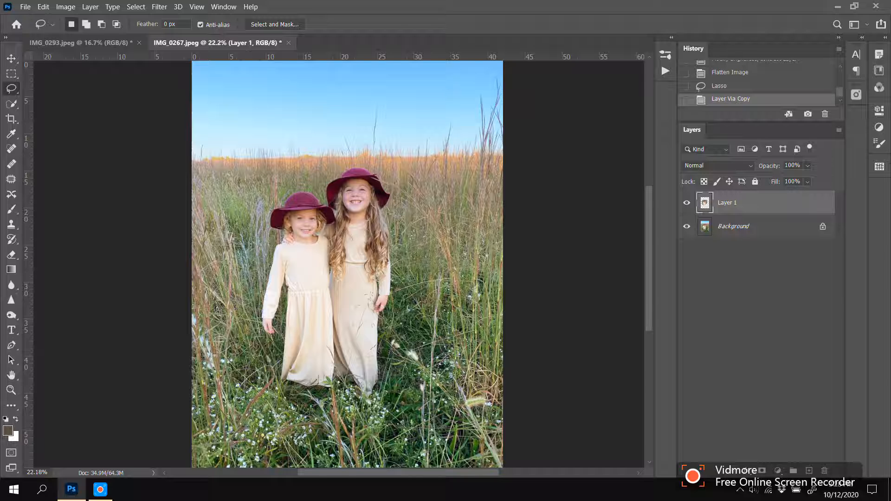
Step: Bring the copied layer into IMG_0293 and, in Free Transform at 25% opacity, place it roughly over the girls
{"action": "left_click_drag", "start_coordinate": [705, 202], "coordinate": [291, 231]}
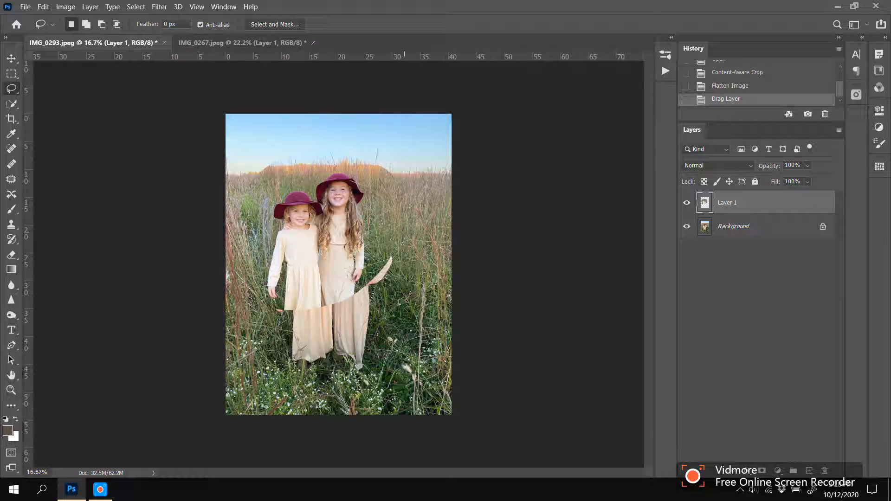
{"action": "key", "text": "ctrl+t"}
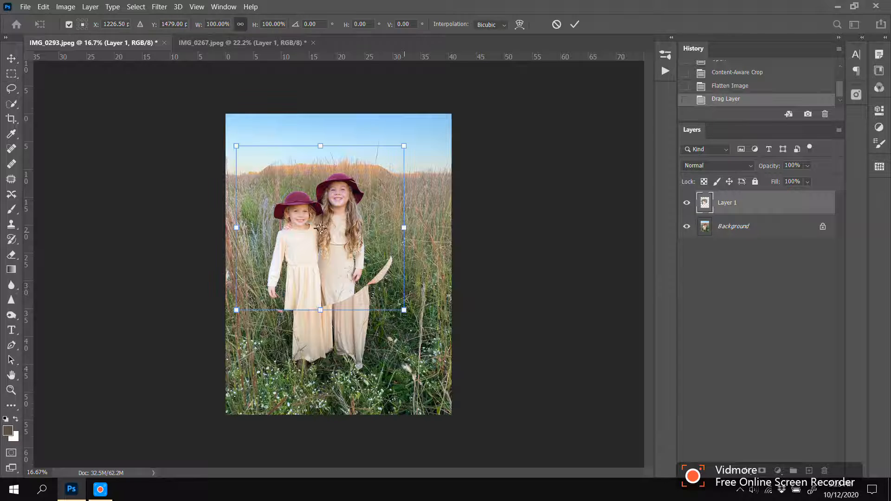
{"action": "left_click_drag", "start_coordinate": [321, 228], "coordinate": [332, 252]}
{"action": "left_click", "coordinate": [808, 165]}
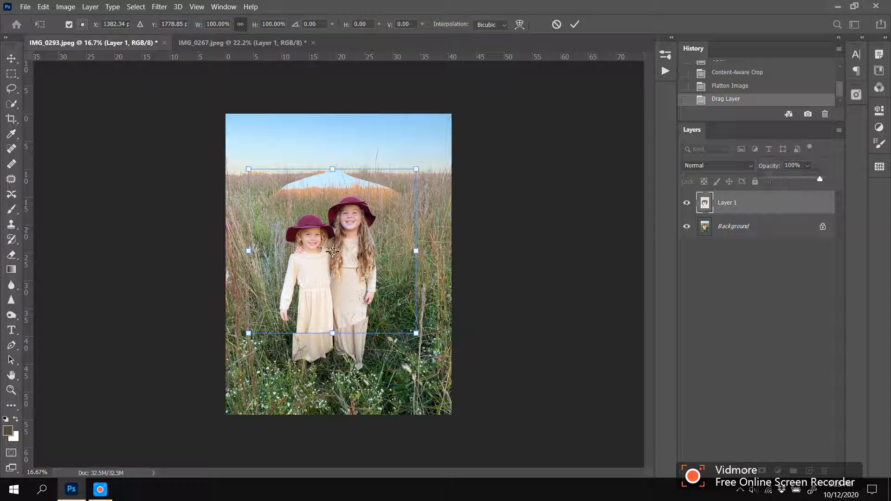
{"action": "left_click_drag", "start_coordinate": [820, 179], "coordinate": [780, 179]}
{"action": "scroll", "coordinate": [333, 252], "scroll_direction": "up", "scroll_amount": 5}
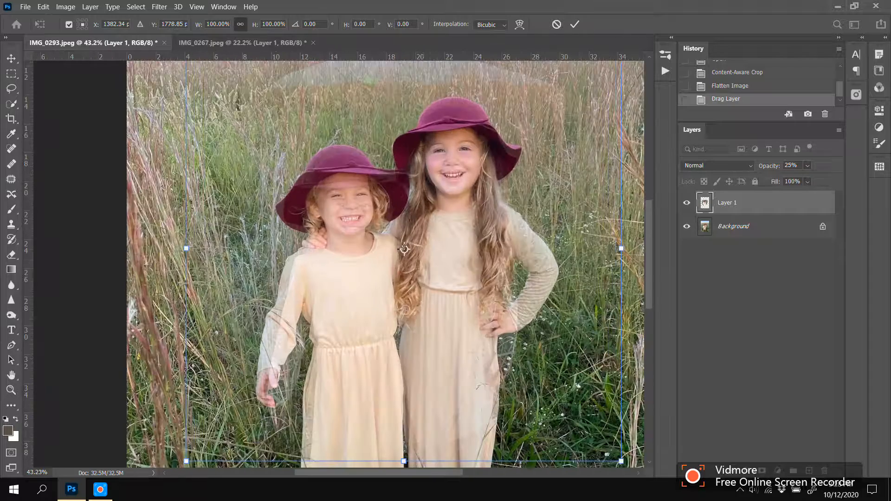
{"action": "left_click_drag", "start_coordinate": [405, 249], "coordinate": [384, 247]}
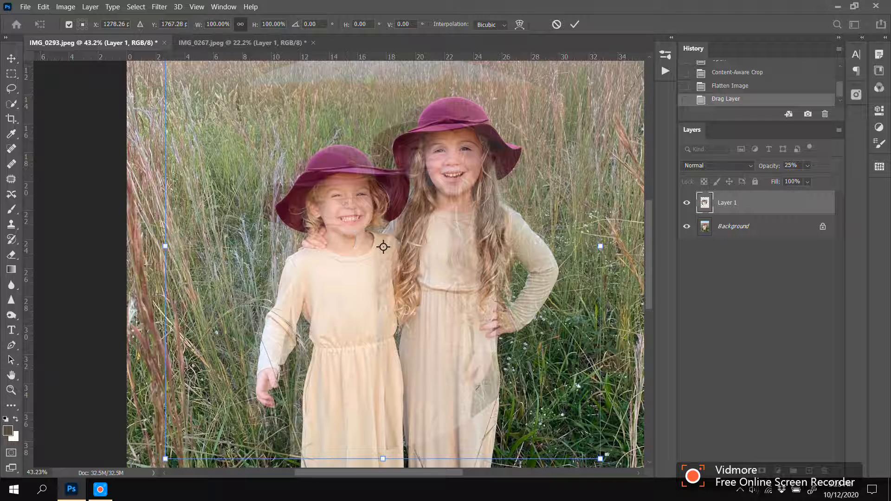
Step: Set Layer 1's opacity to 38%, rotate it to about -5.4°, and move it toward the smaller girl's head
{"action": "left_click", "coordinate": [808, 166]}
{"action": "left_click_drag", "start_coordinate": [795, 178], "coordinate": [804, 178]}
{"action": "mouse_move", "coordinate": [384, 247]}
{"action": "left_mouse_down"}
{"action": "mouse_move", "coordinate": [419, 221]}
{"action": "mouse_move", "coordinate": [373, 240]}
{"action": "mouse_move", "coordinate": [399, 240]}
{"action": "left_mouse_up"}
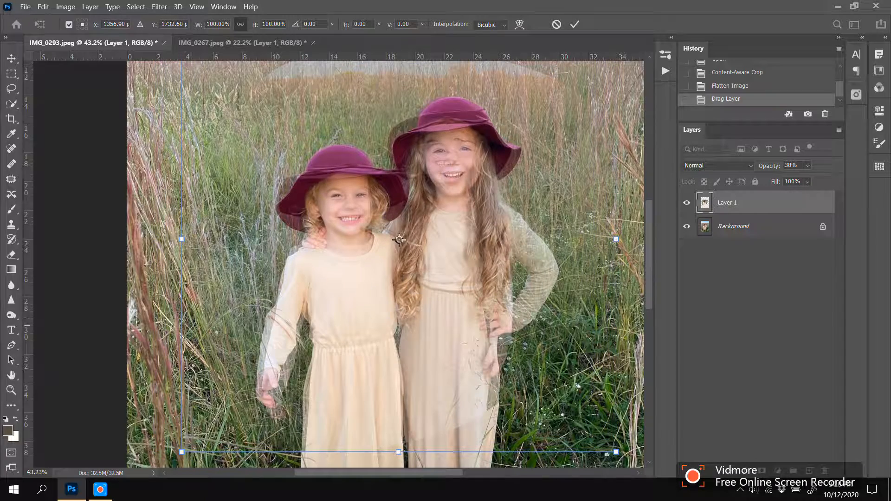
{"action": "left_click_drag", "start_coordinate": [182, 272], "coordinate": [168, 317]}
{"action": "mouse_move", "coordinate": [338, 331]}
{"action": "left_mouse_down"}
{"action": "mouse_move", "coordinate": [366, 315]}
{"action": "mouse_move", "coordinate": [338, 324]}
{"action": "left_mouse_up"}
{"action": "left_click_drag", "start_coordinate": [400, 234], "coordinate": [404, 236]}
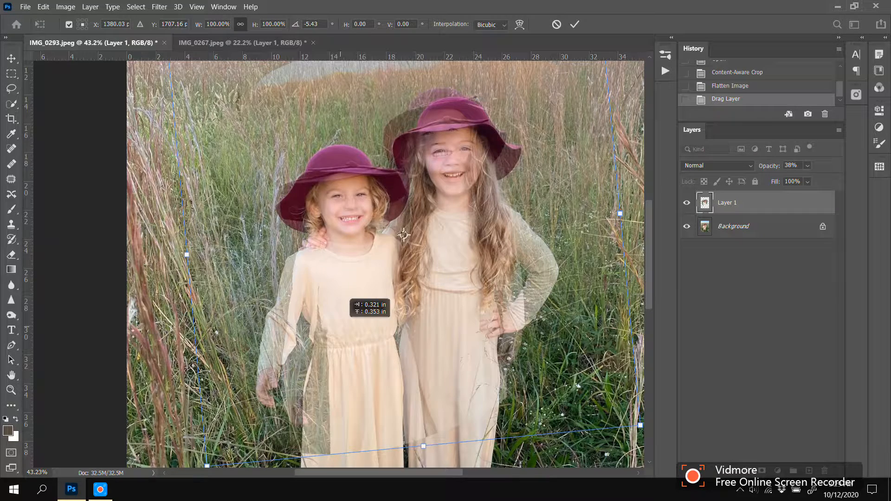
{"action": "mouse_move", "coordinate": [404, 235]}
{"action": "left_mouse_down"}
{"action": "mouse_move", "coordinate": [418, 270]}
{"action": "mouse_move", "coordinate": [412, 236]}
{"action": "mouse_move", "coordinate": [396, 238]}
{"action": "mouse_move", "coordinate": [418, 247]}
{"action": "mouse_move", "coordinate": [415, 234]}
{"action": "mouse_move", "coordinate": [400, 231]}
{"action": "mouse_move", "coordinate": [412, 231]}
{"action": "left_mouse_up"}
{"action": "scroll", "coordinate": [430, 214], "scroll_direction": "up", "scroll_amount": 2}
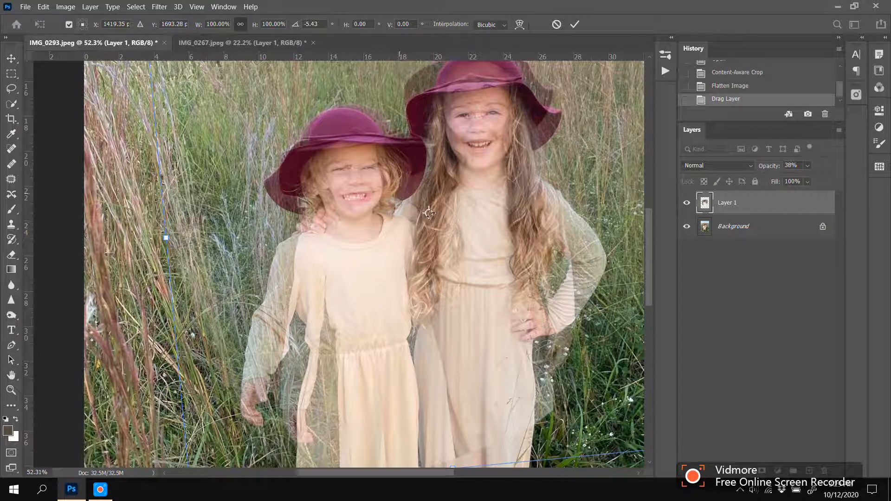
Step: Fine-tune Layer 1's rotation to -5.55° and nudge it until the smaller girl's face overlaps the one beneath
{"action": "mouse_move", "coordinate": [430, 213]}
{"action": "left_mouse_down"}
{"action": "mouse_move", "coordinate": [441, 222]}
{"action": "mouse_move", "coordinate": [414, 209]}
{"action": "mouse_move", "coordinate": [417, 219]}
{"action": "left_mouse_up"}
{"action": "left_click_drag", "start_coordinate": [156, 242], "coordinate": [155, 240]}
{"action": "left_click_drag", "start_coordinate": [418, 218], "coordinate": [422, 216]}
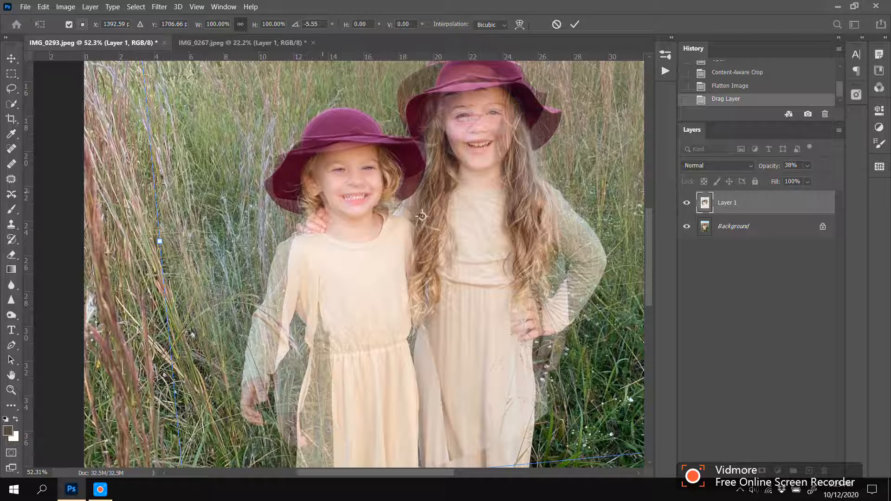
{"action": "left_click_drag", "start_coordinate": [422, 216], "coordinate": [419, 218]}
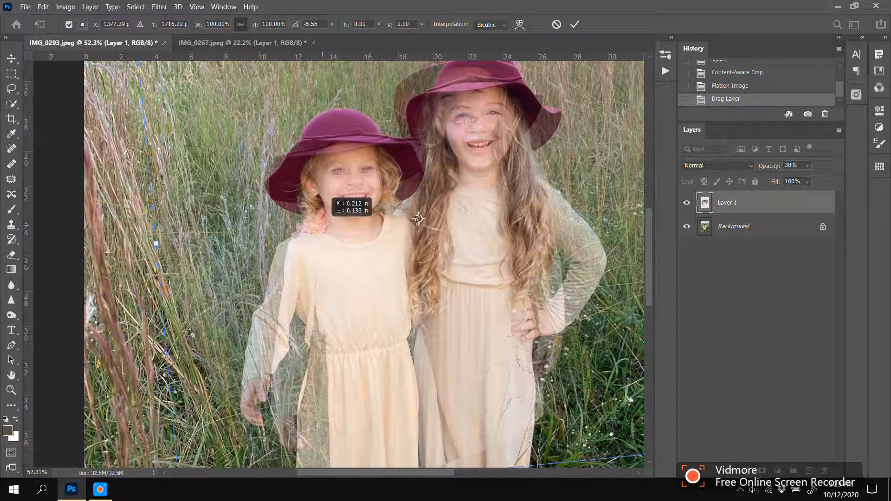
{"action": "left_click_drag", "start_coordinate": [322, 225], "coordinate": [323, 225]}
{"action": "left_click_drag", "start_coordinate": [418, 218], "coordinate": [419, 217]}
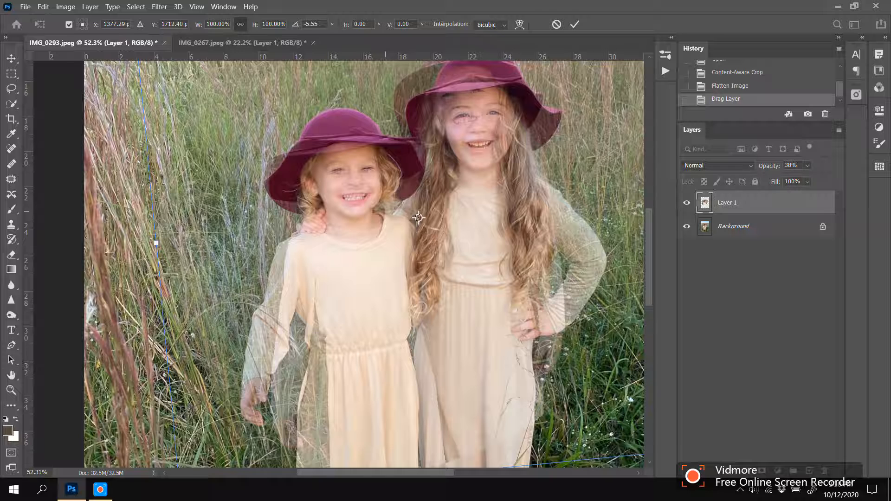
Step: Set Layer 1's opacity to 50%, finish aligning the smaller girl's facial features, and apply the transform
{"action": "left_click", "coordinate": [808, 166]}
{"action": "mouse_move", "coordinate": [802, 178]}
{"action": "left_mouse_down"}
{"action": "mouse_move", "coordinate": [837, 179]}
{"action": "mouse_move", "coordinate": [809, 178]}
{"action": "left_mouse_up"}
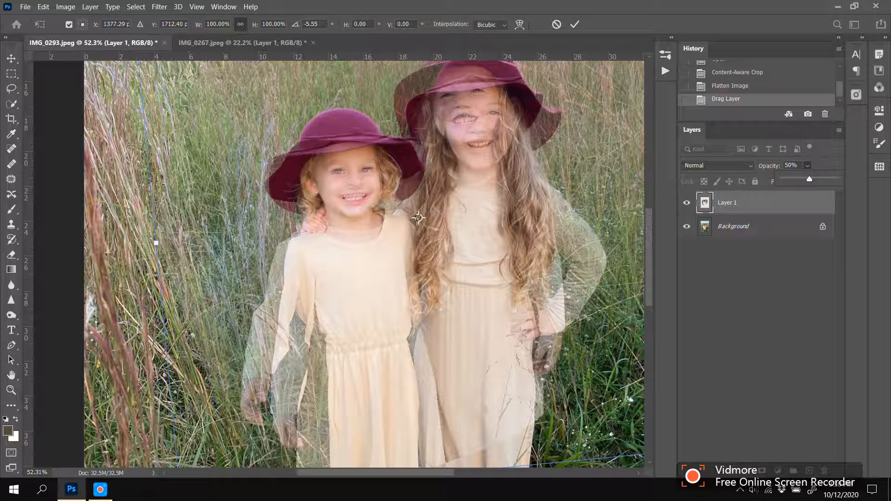
{"action": "mouse_move", "coordinate": [418, 217]}
{"action": "left_mouse_down"}
{"action": "mouse_move", "coordinate": [421, 234]}
{"action": "mouse_move", "coordinate": [422, 217]}
{"action": "mouse_move", "coordinate": [397, 219]}
{"action": "mouse_move", "coordinate": [415, 221]}
{"action": "left_mouse_up"}
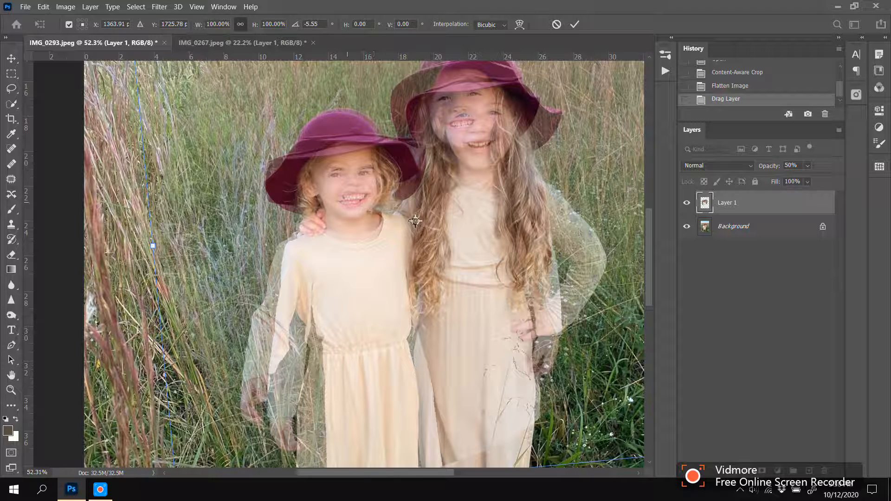
{"action": "left_click_drag", "start_coordinate": [415, 221], "coordinate": [421, 218]}
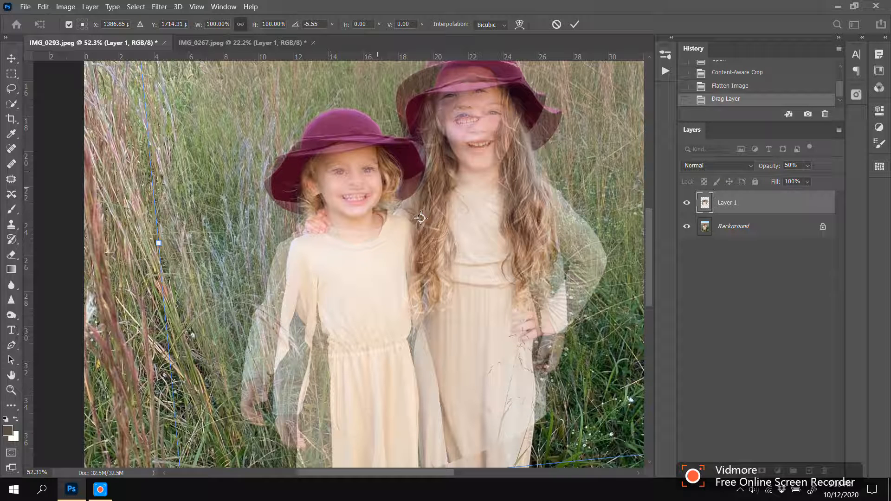
{"action": "left_click_drag", "start_coordinate": [421, 218], "coordinate": [419, 218]}
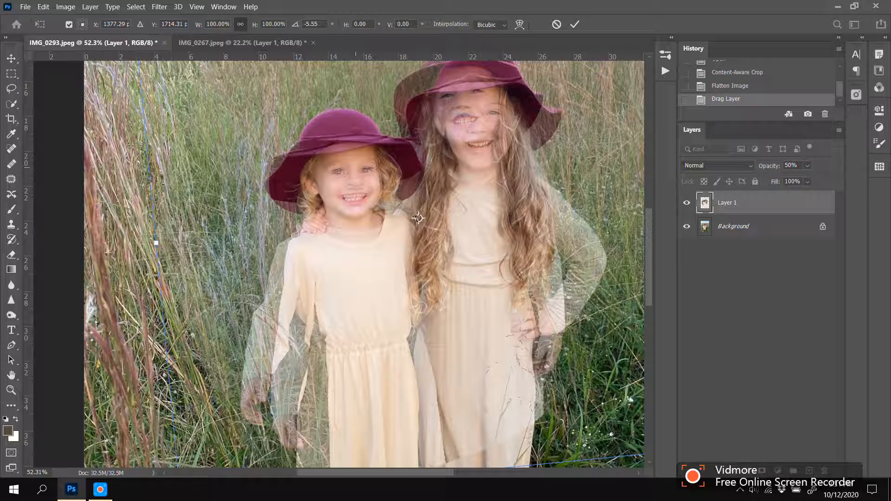
{"action": "mouse_move", "coordinate": [418, 219]}
{"action": "left_mouse_down"}
{"action": "mouse_move", "coordinate": [434, 218]}
{"action": "mouse_move", "coordinate": [418, 220]}
{"action": "left_mouse_up"}
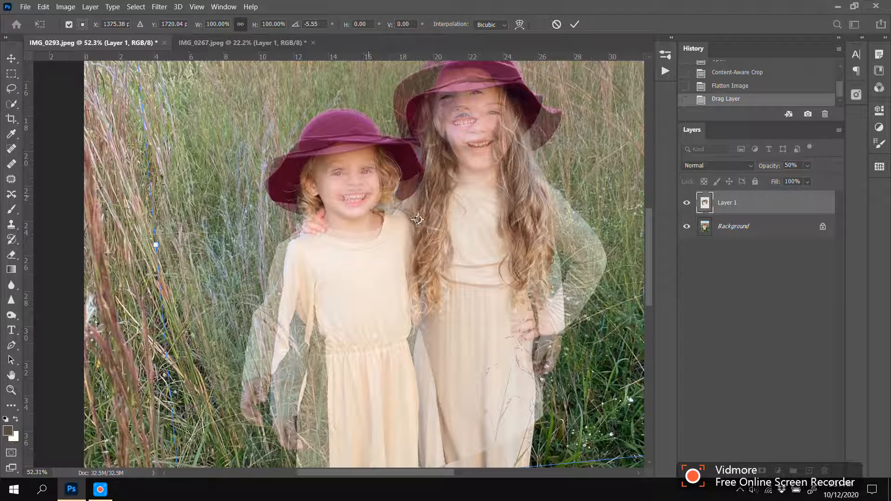
{"action": "left_click", "coordinate": [574, 25]}
{"action": "key", "text": "l"}
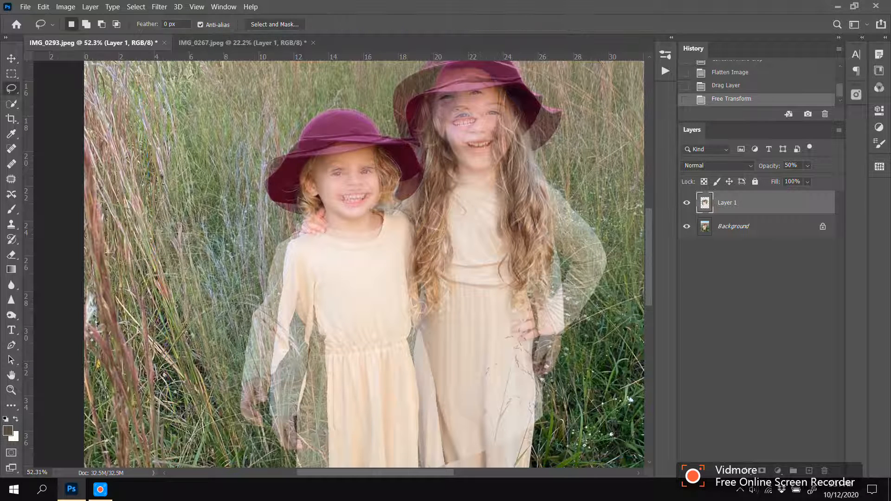
Step: Set Layer 1's opacity to 100%
{"action": "left_click", "coordinate": [808, 165]}
{"action": "left_click_drag", "start_coordinate": [810, 179], "coordinate": [836, 179]}
{"action": "key", "text": "Return"}
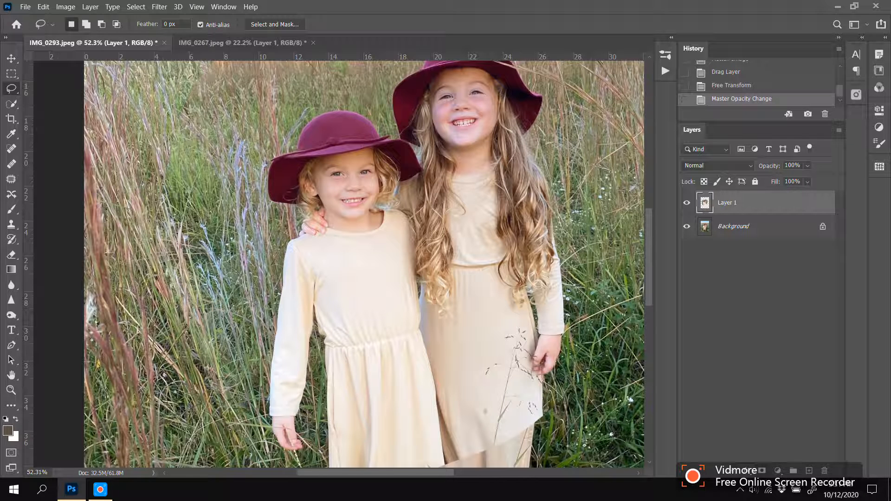
Step: Add a layer mask to Layer 1, invert it to black, and make white the Brush color
{"action": "left_click", "coordinate": [763, 470]}
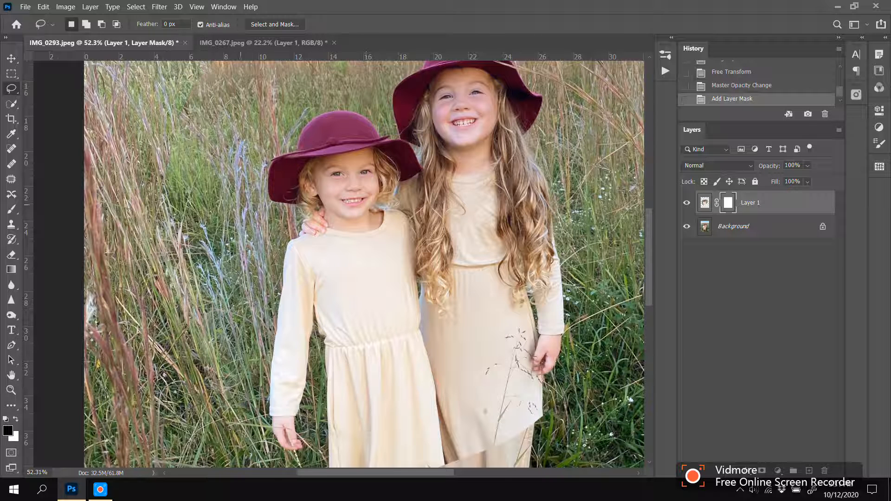
{"action": "key", "text": "b"}
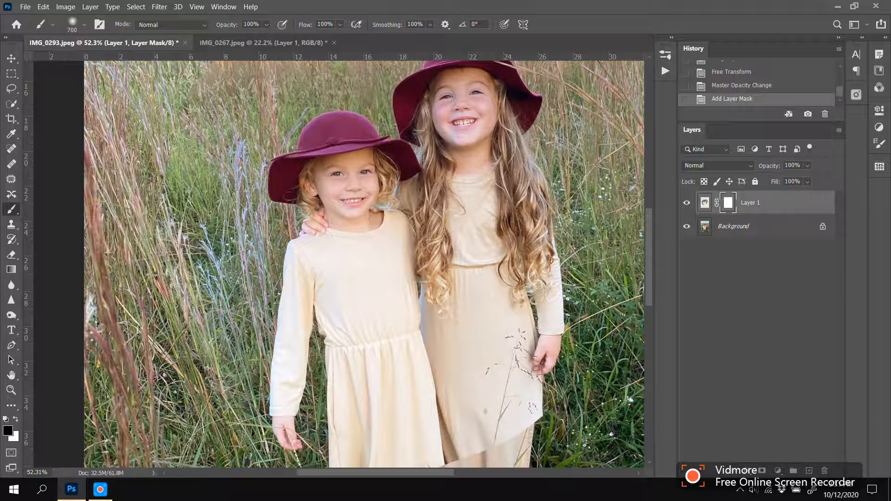
{"action": "key", "text": "ctrl+i"}
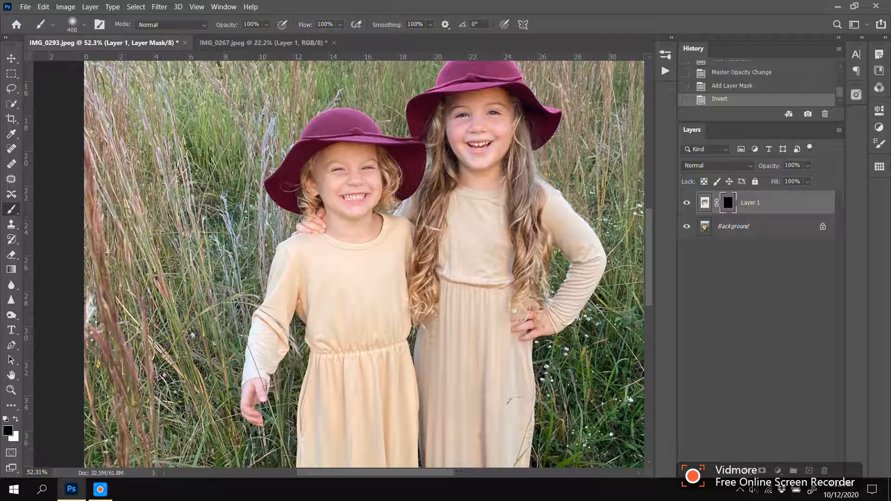
{"action": "key", "text": "x"}
{"action": "left_click", "coordinate": [360, 169]}
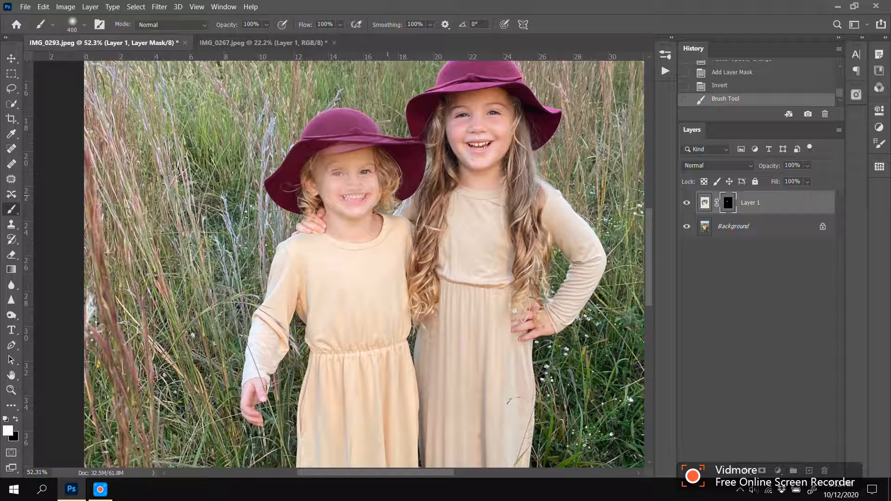
{"action": "left_click", "coordinate": [44, 6]}
{"action": "left_click", "coordinate": [51, 14]}
Step: With a 90 px brush, paint white on Layer 1's mask over the smaller girl's eyes, nose, mouth and cheek
{"action": "key", "text": "bracketleft"}
{"action": "key", "text": "bracketleft"}
{"action": "key", "text": "bracketleft"}
{"action": "key", "text": "bracketleft"}
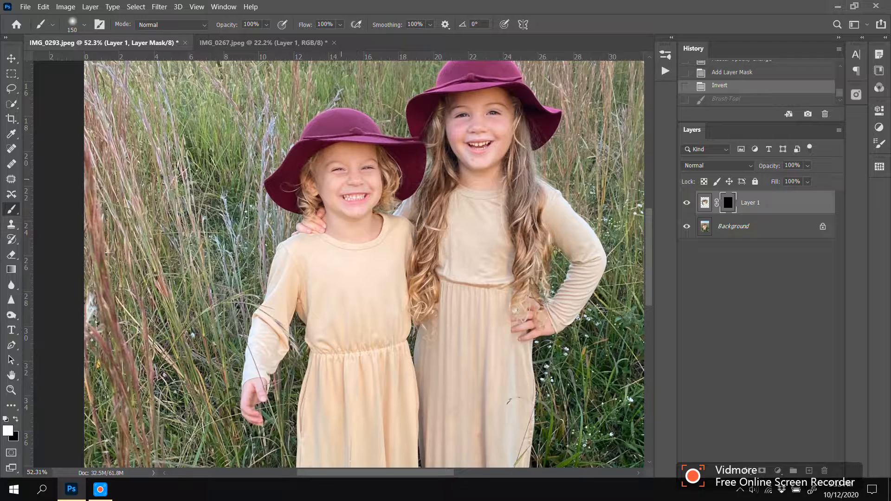
{"action": "scroll", "coordinate": [346, 187], "scroll_direction": "up", "scroll_amount": 5}
{"action": "scroll", "coordinate": [346, 187], "scroll_direction": "up", "scroll_amount": 1}
{"action": "key", "text": "bracketleft"}
{"action": "key", "text": "bracketleft"}
{"action": "key", "text": "bracketleft"}
{"action": "left_click_drag", "start_coordinate": [372, 185], "coordinate": [397, 176]}
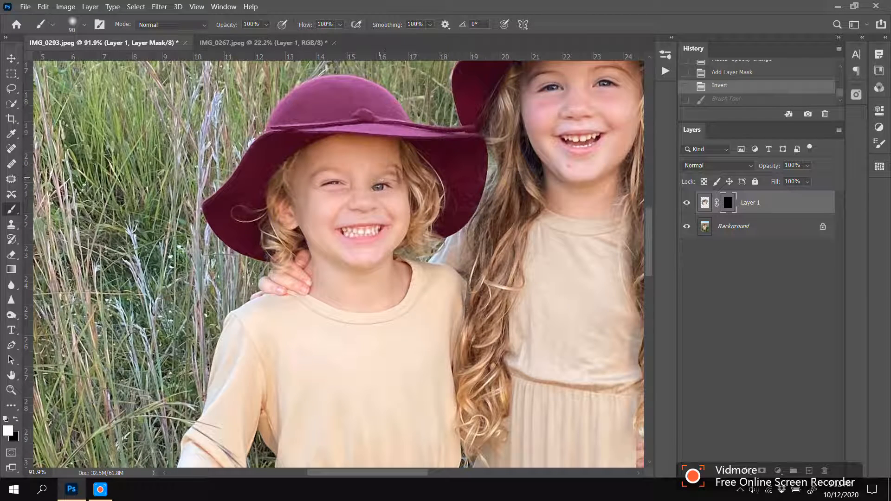
{"action": "mouse_move", "coordinate": [344, 183]}
{"action": "left_mouse_down"}
{"action": "mouse_move", "coordinate": [325, 184]}
{"action": "mouse_move", "coordinate": [336, 147]}
{"action": "mouse_move", "coordinate": [301, 174]}
{"action": "mouse_move", "coordinate": [330, 225]}
{"action": "mouse_move", "coordinate": [352, 234]}
{"action": "mouse_move", "coordinate": [365, 212]}
{"action": "mouse_move", "coordinate": [393, 214]}
{"action": "left_mouse_up"}
{"action": "left_click", "coordinate": [367, 212]}
{"action": "left_click", "coordinate": [371, 213]}
{"action": "left_click", "coordinate": [381, 213]}
{"action": "left_click", "coordinate": [395, 213]}
{"action": "left_click", "coordinate": [392, 220]}
{"action": "left_click", "coordinate": [388, 232]}
{"action": "left_click", "coordinate": [389, 239]}
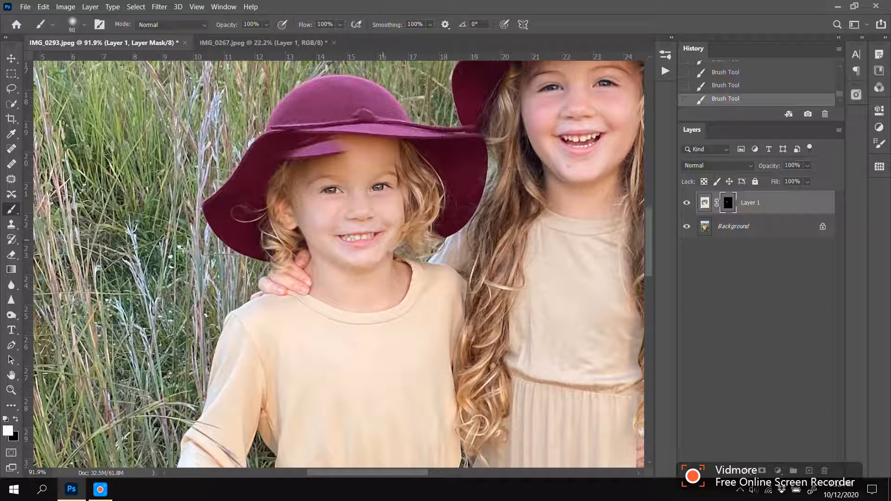
Step: Paint white on Layer 1's mask along the smaller girl's jaw, chin and neck to blend in the new face
{"action": "left_click", "coordinate": [389, 253]}
{"action": "left_click", "coordinate": [391, 263]}
{"action": "left_click", "coordinate": [388, 259]}
{"action": "left_click", "coordinate": [374, 262]}
{"action": "left_click", "coordinate": [361, 271]}
{"action": "left_click", "coordinate": [386, 265]}
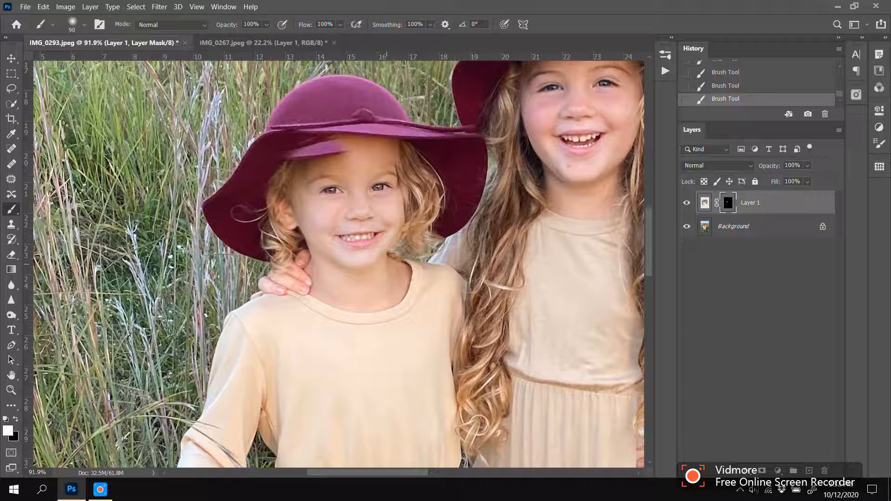
Step: Paint white on Layer 1's mask over the smaller girl's hair, hat crown and front brim to reveal the copied hat
{"action": "mouse_move", "coordinate": [409, 216]}
{"action": "left_mouse_down"}
{"action": "mouse_move", "coordinate": [402, 146]}
{"action": "mouse_move", "coordinate": [422, 119]}
{"action": "mouse_move", "coordinate": [358, 93]}
{"action": "mouse_move", "coordinate": [382, 90]}
{"action": "left_mouse_up"}
{"action": "mouse_move", "coordinate": [319, 89]}
{"action": "left_mouse_down"}
{"action": "mouse_move", "coordinate": [367, 86]}
{"action": "mouse_move", "coordinate": [307, 100]}
{"action": "mouse_move", "coordinate": [282, 140]}
{"action": "mouse_move", "coordinate": [321, 132]}
{"action": "mouse_move", "coordinate": [357, 151]}
{"action": "mouse_move", "coordinate": [374, 142]}
{"action": "left_mouse_up"}
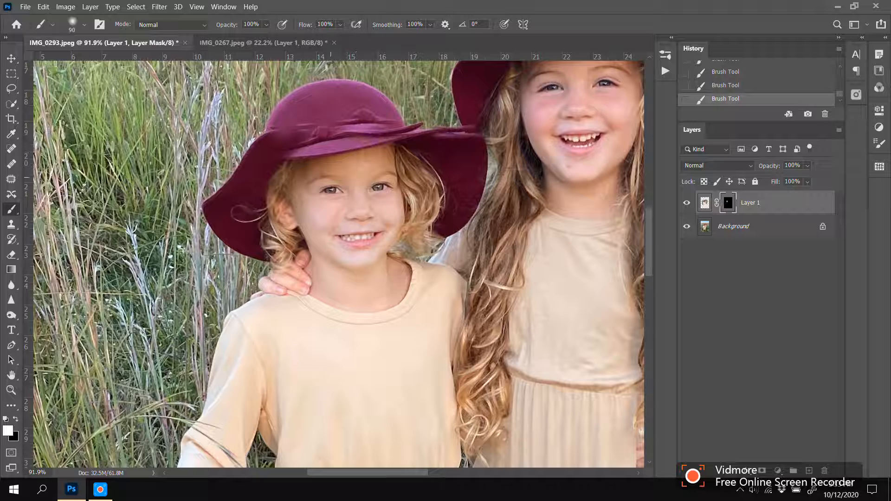
{"action": "mouse_move", "coordinate": [284, 204]}
{"action": "left_mouse_down"}
{"action": "mouse_move", "coordinate": [273, 228]}
{"action": "mouse_move", "coordinate": [247, 235]}
{"action": "mouse_move", "coordinate": [269, 235]}
{"action": "mouse_move", "coordinate": [239, 251]}
{"action": "mouse_move", "coordinate": [263, 258]}
{"action": "mouse_move", "coordinate": [261, 244]}
{"action": "mouse_move", "coordinate": [212, 229]}
{"action": "mouse_move", "coordinate": [213, 201]}
{"action": "mouse_move", "coordinate": [246, 151]}
{"action": "mouse_move", "coordinate": [223, 169]}
{"action": "mouse_move", "coordinate": [280, 135]}
{"action": "mouse_move", "coordinate": [265, 153]}
{"action": "mouse_move", "coordinate": [310, 140]}
{"action": "left_mouse_up"}
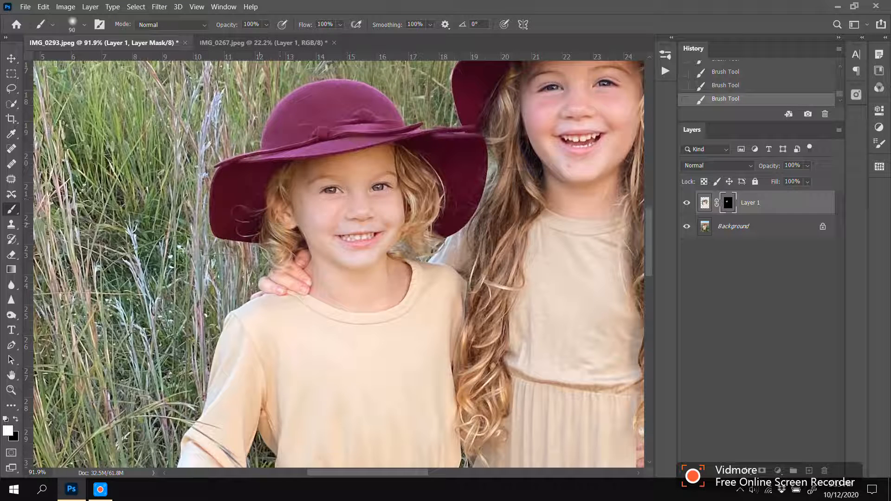
{"action": "left_click_drag", "start_coordinate": [277, 188], "coordinate": [244, 214]}
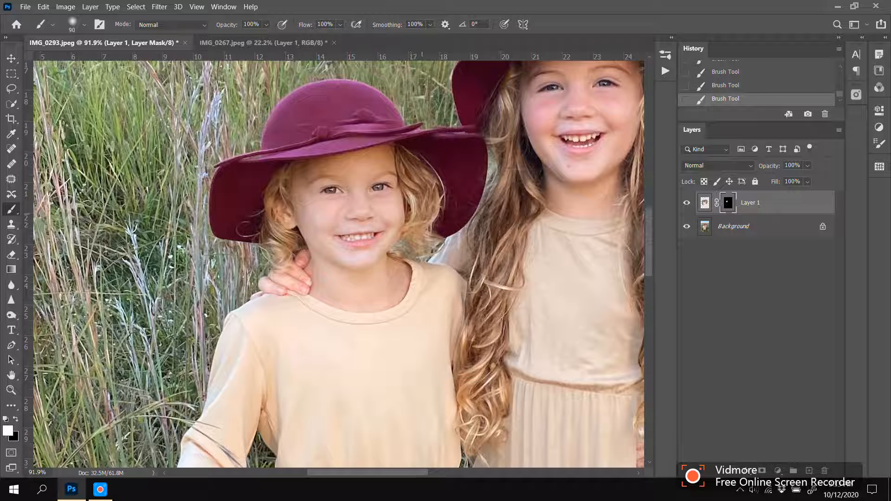
Step: Paint white on Layer 1's mask over the smaller girl's hat brim nearest the older girl and over the hat's bow
{"action": "left_click_drag", "start_coordinate": [438, 131], "coordinate": [456, 134]}
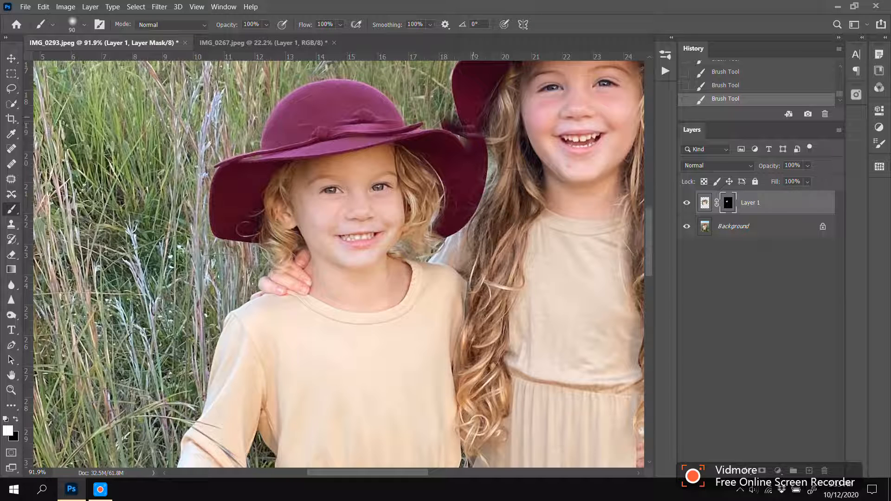
{"action": "mouse_move", "coordinate": [459, 122]}
{"action": "left_mouse_down"}
{"action": "mouse_move", "coordinate": [454, 100]}
{"action": "mouse_move", "coordinate": [450, 125]}
{"action": "mouse_move", "coordinate": [473, 168]}
{"action": "mouse_move", "coordinate": [469, 197]}
{"action": "mouse_move", "coordinate": [427, 230]}
{"action": "mouse_move", "coordinate": [459, 221]}
{"action": "left_mouse_up"}
{"action": "mouse_move", "coordinate": [454, 185]}
{"action": "left_mouse_down"}
{"action": "mouse_move", "coordinate": [481, 169]}
{"action": "mouse_move", "coordinate": [470, 158]}
{"action": "left_mouse_up"}
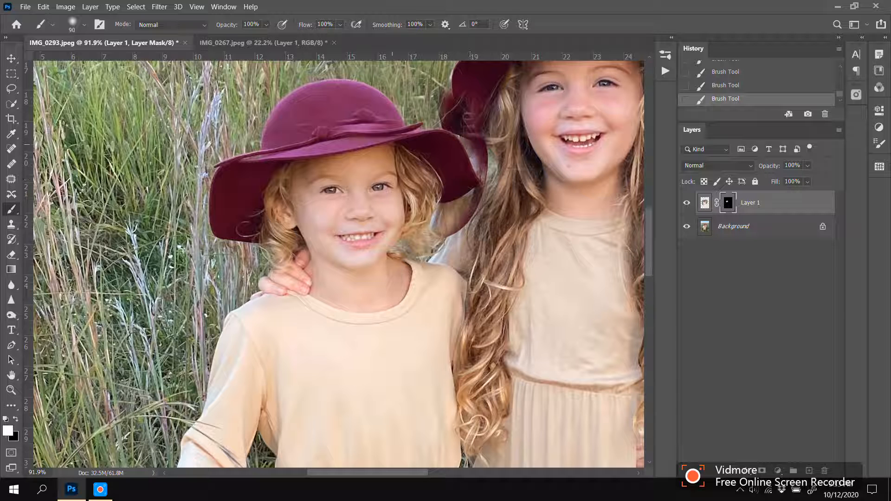
{"action": "left_click_drag", "start_coordinate": [384, 127], "coordinate": [341, 127]}
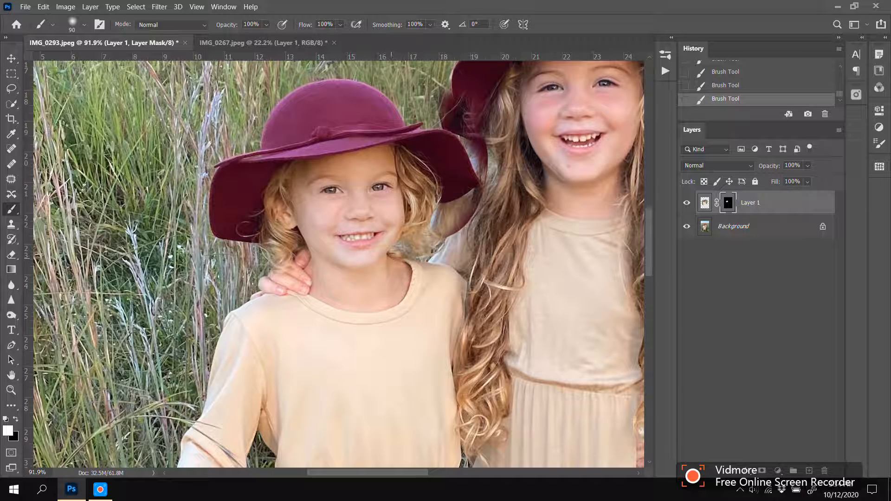
Step: Paint white on Layer 1's mask around the smaller girl's neckline and outer shoulder, and restore the original shirt edges with black
{"action": "left_click_drag", "start_coordinate": [413, 255], "coordinate": [395, 285]}
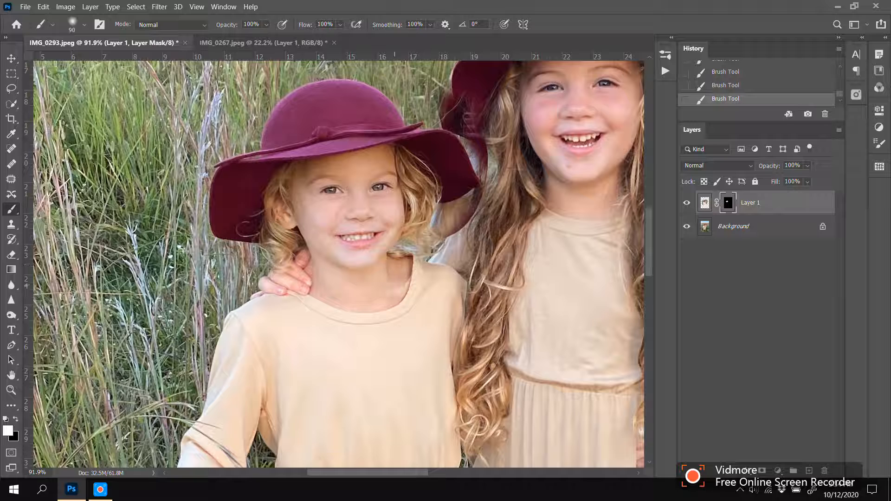
{"action": "mouse_move", "coordinate": [319, 251]}
{"action": "left_mouse_down"}
{"action": "mouse_move", "coordinate": [278, 267]}
{"action": "mouse_move", "coordinate": [284, 286]}
{"action": "mouse_move", "coordinate": [308, 281]}
{"action": "mouse_move", "coordinate": [300, 288]}
{"action": "mouse_move", "coordinate": [308, 289]}
{"action": "mouse_move", "coordinate": [254, 290]}
{"action": "mouse_move", "coordinate": [226, 310]}
{"action": "mouse_move", "coordinate": [232, 319]}
{"action": "left_mouse_up"}
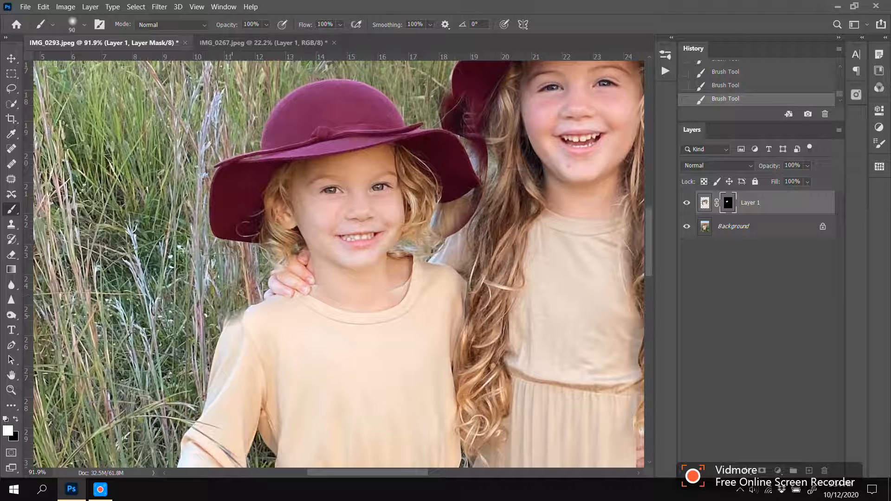
{"action": "key", "text": "x"}
{"action": "scroll", "coordinate": [278, 306], "scroll_direction": "up", "scroll_amount": 1}
{"action": "mouse_move", "coordinate": [227, 320]}
{"action": "left_mouse_down"}
{"action": "mouse_move", "coordinate": [258, 287]}
{"action": "mouse_move", "coordinate": [318, 270]}
{"action": "mouse_move", "coordinate": [297, 249]}
{"action": "mouse_move", "coordinate": [242, 281]}
{"action": "mouse_move", "coordinate": [204, 320]}
{"action": "left_mouse_up"}
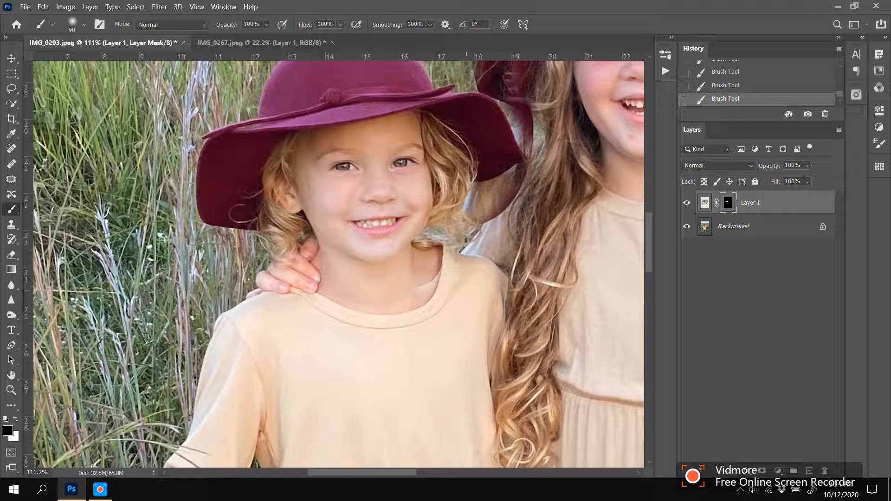
{"action": "mouse_move", "coordinate": [445, 283]}
{"action": "left_mouse_down"}
{"action": "mouse_move", "coordinate": [450, 261]}
{"action": "mouse_move", "coordinate": [438, 259]}
{"action": "left_mouse_up"}
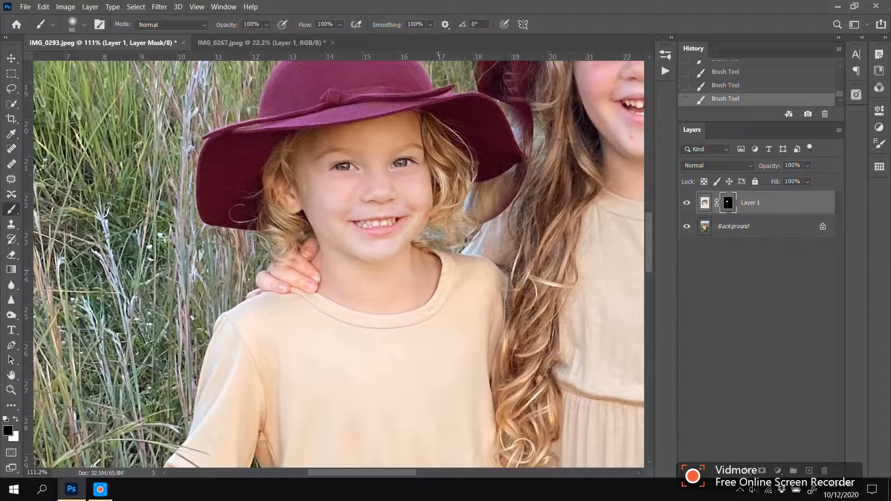
Step: Make white the paint color, reduce the brush to 30 px, and compare the image with and without Layer 1
{"action": "scroll", "coordinate": [463, 266], "scroll_direction": "up", "scroll_amount": 5}
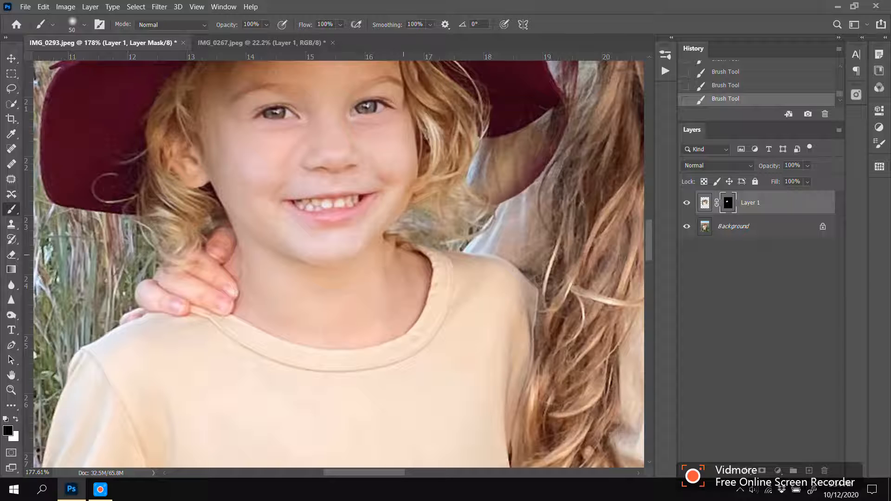
{"action": "key", "text": "x"}
{"action": "key", "text": "bracketleft"}
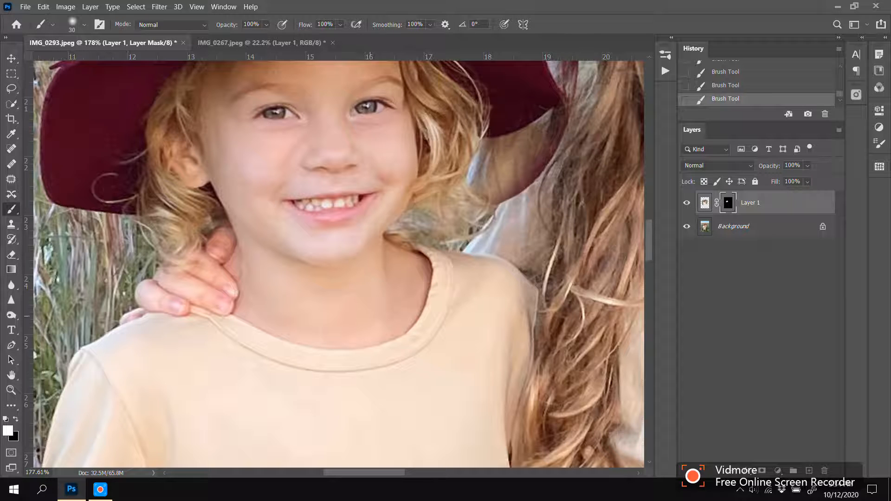
{"action": "left_click", "coordinate": [687, 203]}
{"action": "left_click", "coordinate": [688, 202]}
{"action": "left_click", "coordinate": [687, 203]}
{"action": "left_click", "coordinate": [687, 203]}
{"action": "left_click", "coordinate": [687, 203]}
{"action": "left_click", "coordinate": [687, 203]}
{"action": "left_click", "coordinate": [688, 203]}
{"action": "left_click", "coordinate": [687, 203]}
Step: Paint white on Layer 1's mask over the leftover original brim and sleeve between the smaller girl's hat and the older girl's hair
{"action": "mouse_move", "coordinate": [516, 156]}
{"action": "left_mouse_down"}
{"action": "mouse_move", "coordinate": [329, 156]}
{"action": "mouse_move", "coordinate": [330, 249]}
{"action": "left_mouse_up"}
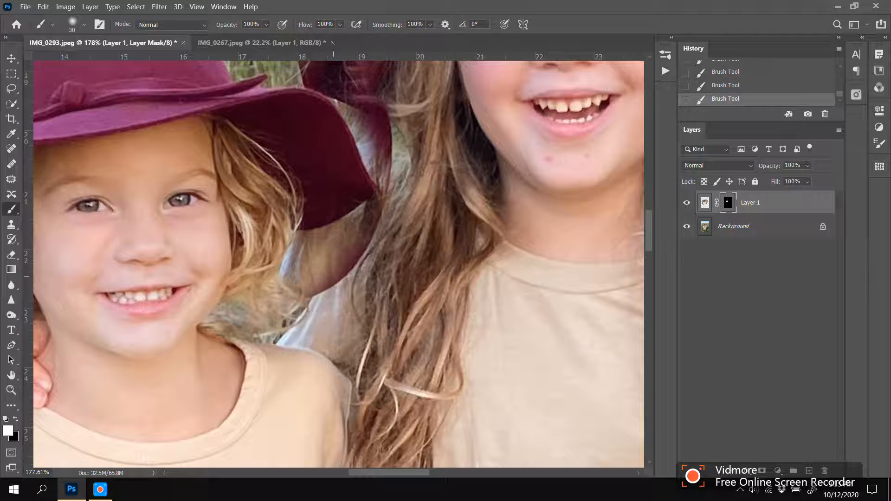
{"action": "mouse_move", "coordinate": [329, 279]}
{"action": "left_mouse_down"}
{"action": "mouse_move", "coordinate": [343, 269]}
{"action": "mouse_move", "coordinate": [306, 299]}
{"action": "left_mouse_up"}
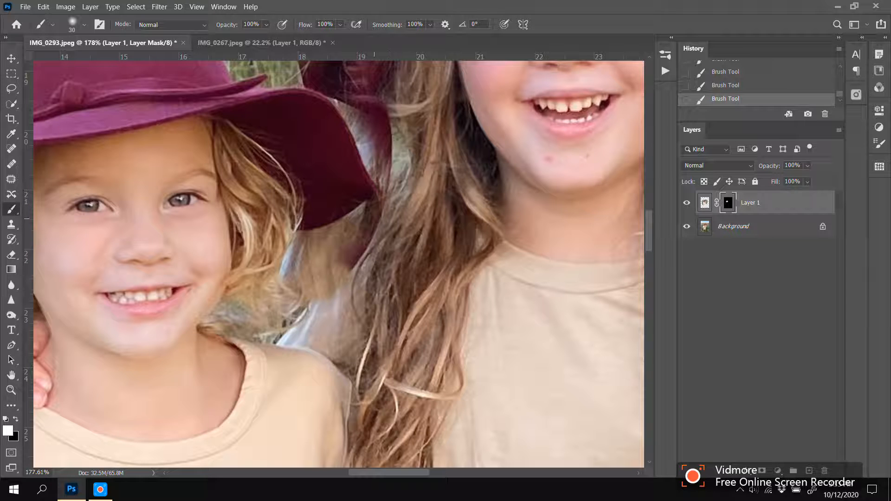
{"action": "left_click_drag", "start_coordinate": [384, 221], "coordinate": [348, 268]}
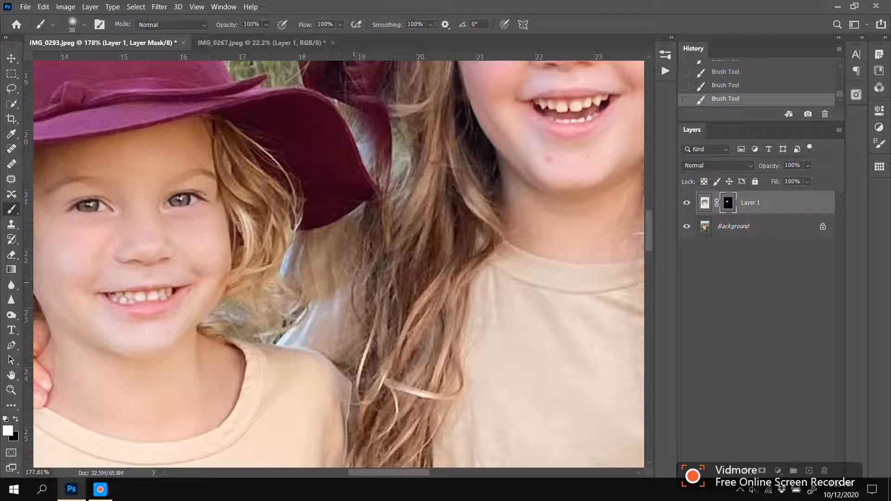
{"action": "mouse_move", "coordinate": [341, 282]}
{"action": "left_mouse_down"}
{"action": "mouse_move", "coordinate": [326, 310]}
{"action": "mouse_move", "coordinate": [342, 316]}
{"action": "mouse_move", "coordinate": [332, 330]}
{"action": "mouse_move", "coordinate": [346, 340]}
{"action": "mouse_move", "coordinate": [361, 333]}
{"action": "mouse_move", "coordinate": [323, 341]}
{"action": "left_mouse_up"}
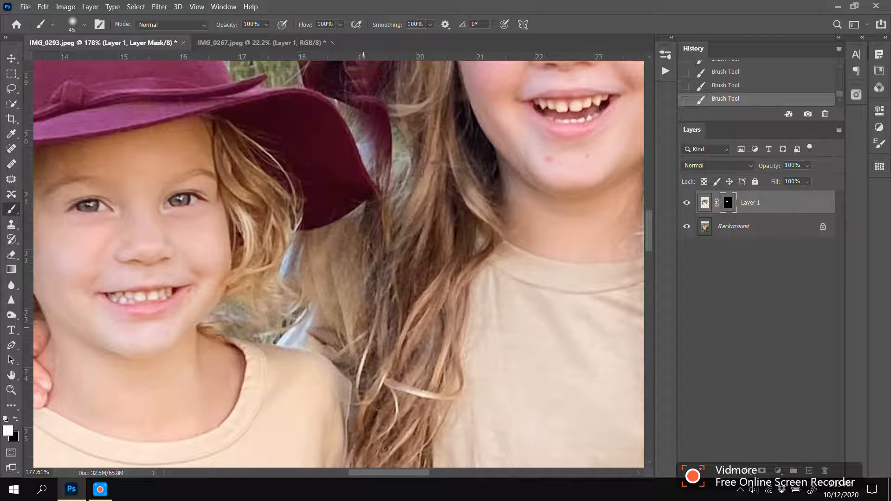
Step: With a 45 px brush, paint white on Layer 1's mask over the older girl's hair beside the smaller girl's hat
{"action": "mouse_move", "coordinate": [387, 246]}
{"action": "left_mouse_down"}
{"action": "mouse_move", "coordinate": [400, 218]}
{"action": "mouse_move", "coordinate": [411, 307]}
{"action": "left_mouse_up"}
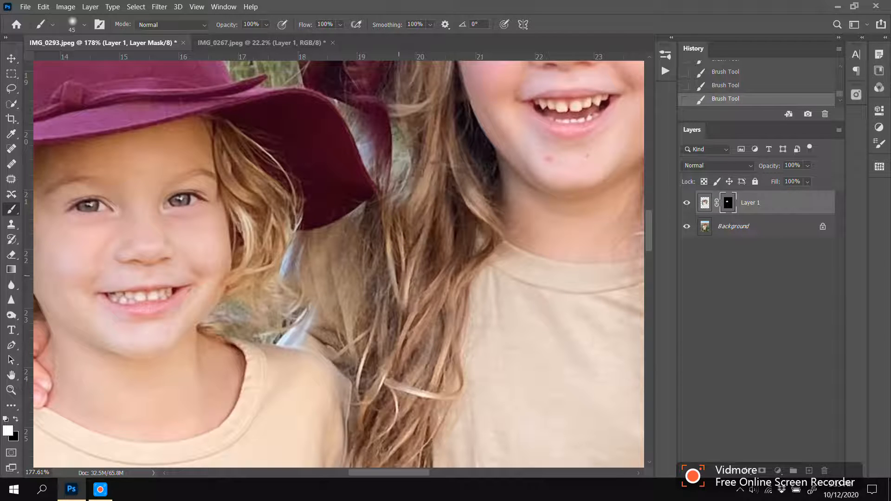
{"action": "mouse_move", "coordinate": [394, 304]}
{"action": "left_mouse_down"}
{"action": "mouse_move", "coordinate": [391, 334]}
{"action": "mouse_move", "coordinate": [391, 287]}
{"action": "left_mouse_up"}
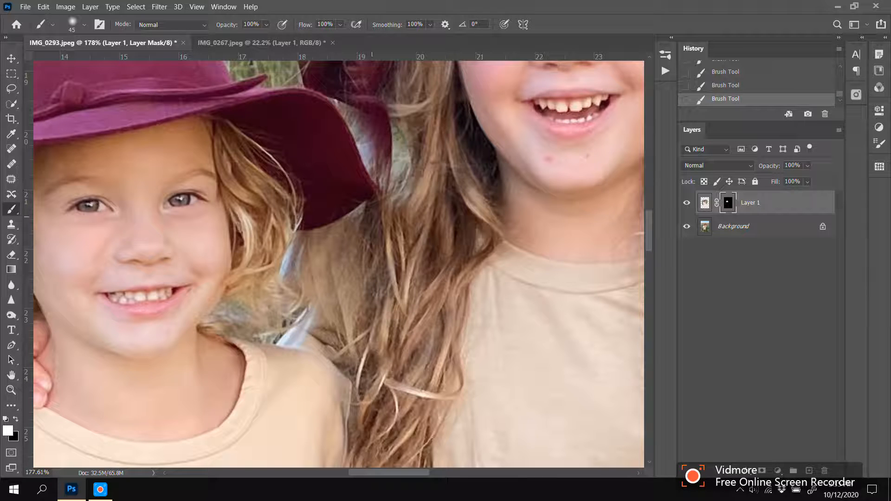
{"action": "left_click_drag", "start_coordinate": [391, 164], "coordinate": [374, 102]}
Step: Touch up Layer 1's mask with white and black beside the older girl's hat and hair, undoing and redoing the last stroke
{"action": "scroll", "coordinate": [374, 103], "scroll_direction": "up", "scroll_amount": 4}
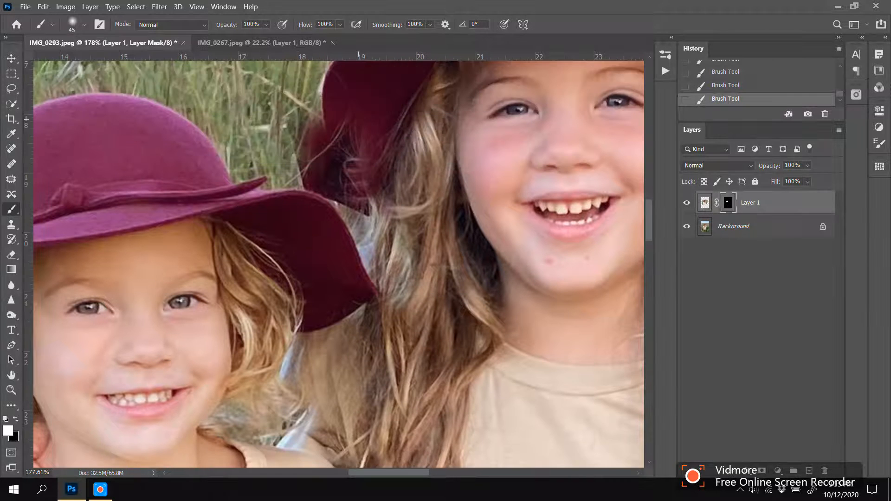
{"action": "left_click_drag", "start_coordinate": [300, 162], "coordinate": [322, 180]}
{"action": "key", "text": "x"}
{"action": "left_click_drag", "start_coordinate": [321, 148], "coordinate": [295, 181]}
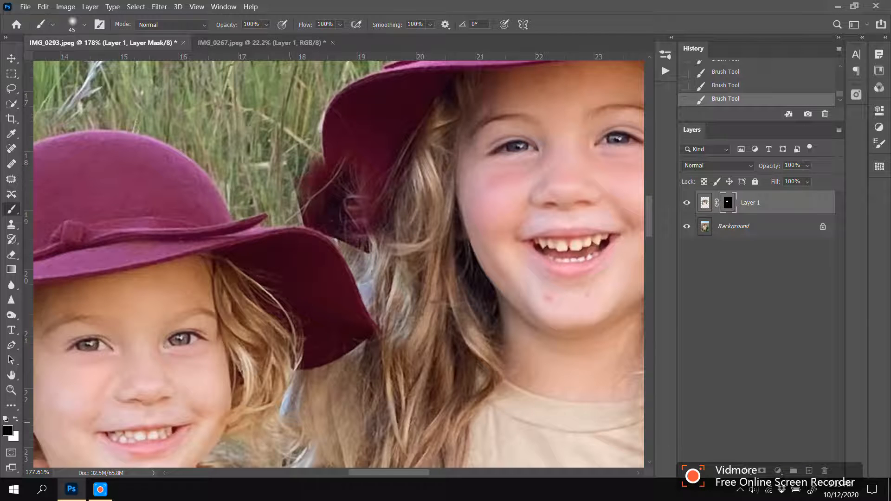
{"action": "scroll", "coordinate": [338, 264], "scroll_direction": "down", "scroll_amount": 3}
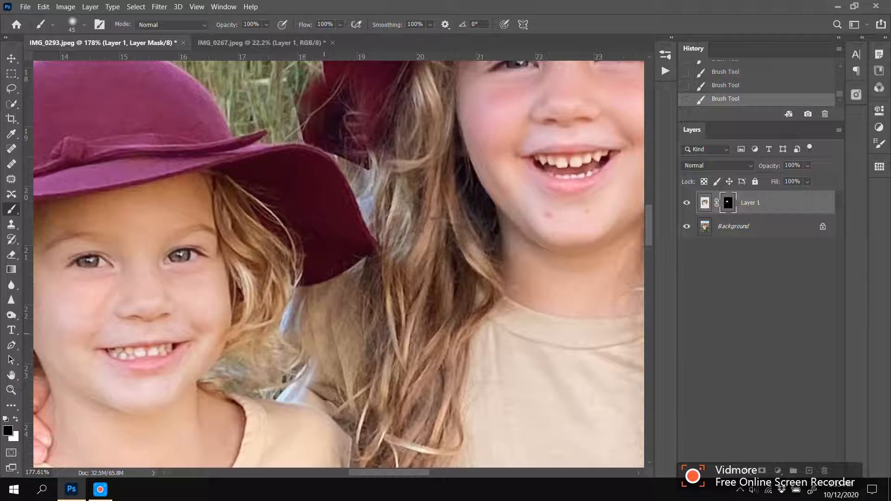
{"action": "left_click", "coordinate": [326, 328]}
{"action": "key", "text": "x"}
{"action": "key", "text": "ctrl+z"}
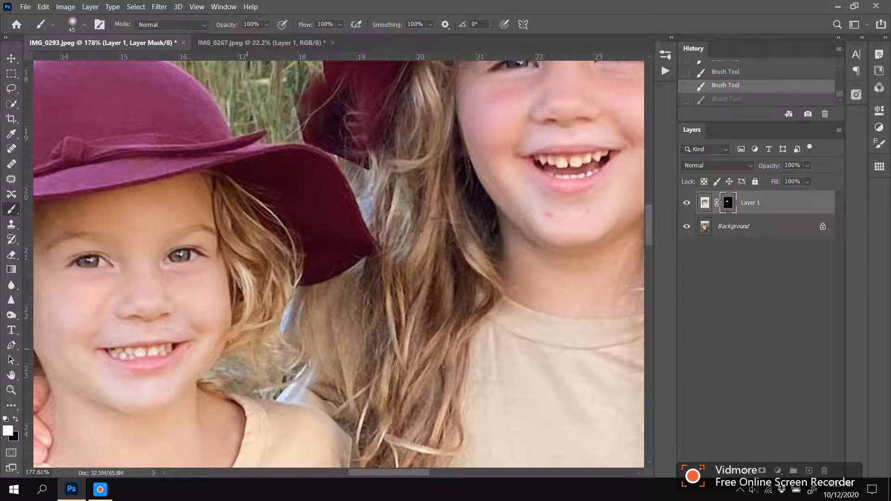
{"action": "scroll", "coordinate": [338, 264], "scroll_direction": "up", "scroll_amount": 4}
{"action": "key", "text": "ctrl+shift+z"}
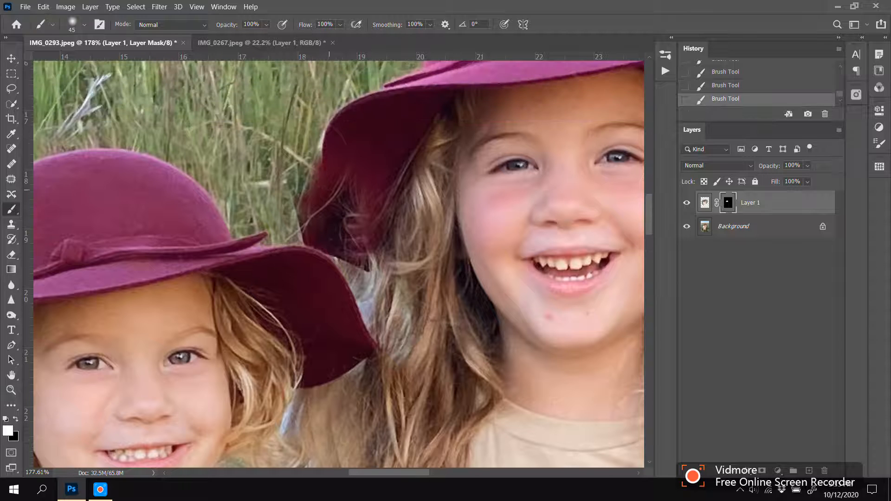
Step: Paint black on Layer 1's mask below the older girl's hat to restore her original brim edge, finishing with a 60 px brush
{"action": "key", "text": "x"}
{"action": "mouse_move", "coordinate": [317, 158]}
{"action": "left_mouse_down"}
{"action": "mouse_move", "coordinate": [325, 213]}
{"action": "mouse_move", "coordinate": [300, 206]}
{"action": "mouse_move", "coordinate": [305, 218]}
{"action": "left_mouse_up"}
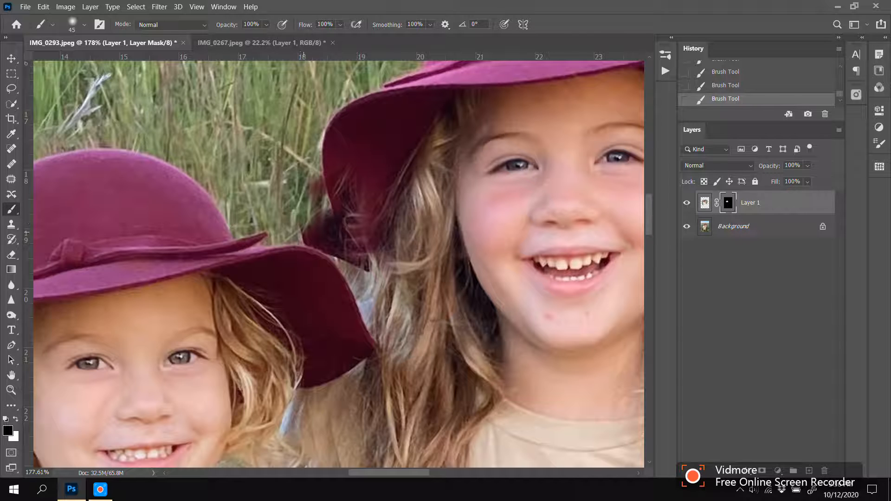
{"action": "left_click_drag", "start_coordinate": [310, 226], "coordinate": [366, 269]}
{"action": "key", "text": "bracketleft"}
{"action": "mouse_move", "coordinate": [300, 233]}
{"action": "left_mouse_down"}
{"action": "mouse_move", "coordinate": [344, 262]}
{"action": "mouse_move", "coordinate": [366, 261]}
{"action": "mouse_move", "coordinate": [349, 172]}
{"action": "mouse_move", "coordinate": [313, 212]}
{"action": "mouse_move", "coordinate": [371, 262]}
{"action": "mouse_move", "coordinate": [385, 297]}
{"action": "left_mouse_up"}
{"action": "key", "text": "bracketright"}
{"action": "key", "text": "bracketright"}
{"action": "key", "text": "bracketright"}
{"action": "left_click_drag", "start_coordinate": [302, 255], "coordinate": [309, 258]}
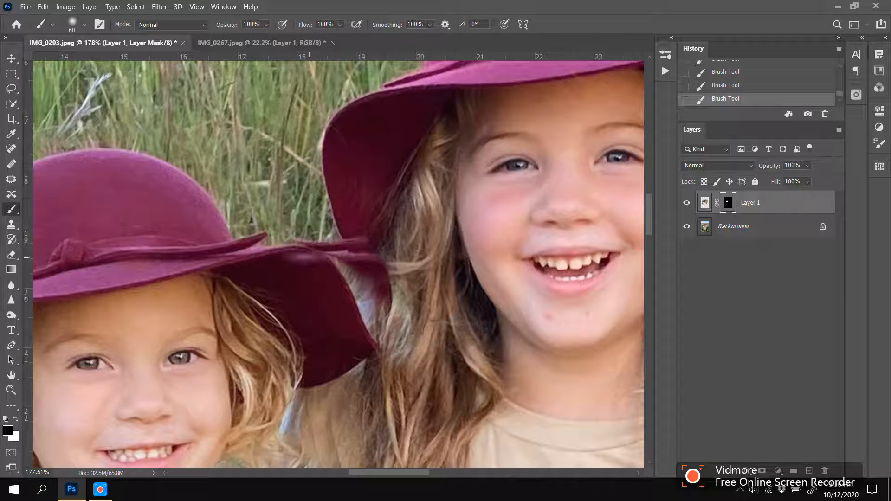
Step: Try painting white on Layer 1's mask where the two hat brims meet, and undo those strokes
{"action": "scroll", "coordinate": [229, 348], "scroll_direction": "down", "scroll_amount": 5}
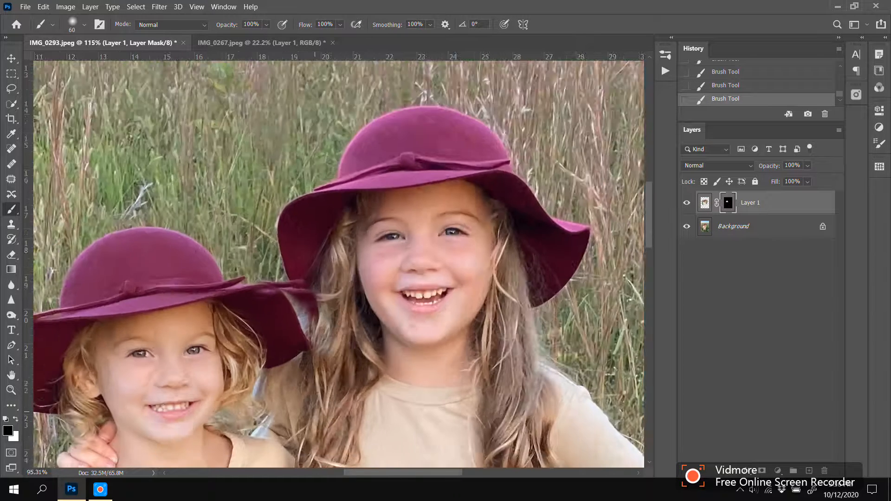
{"action": "scroll", "coordinate": [274, 350], "scroll_direction": "up", "scroll_amount": 6}
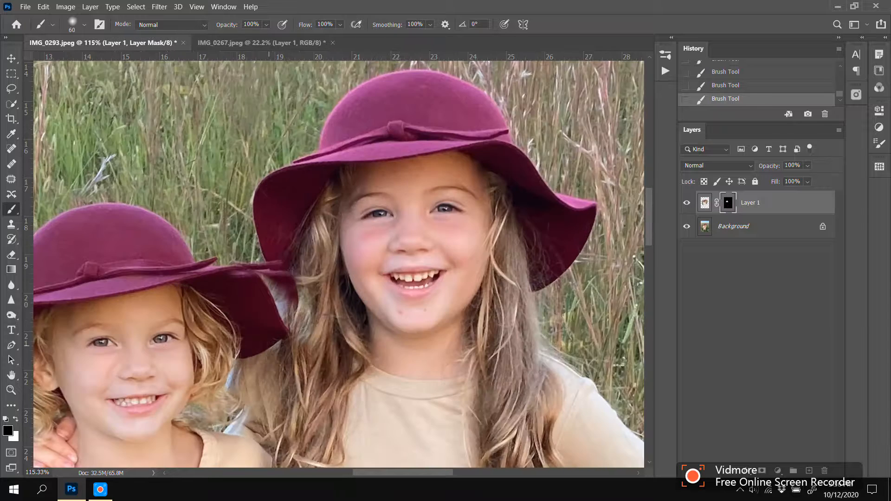
{"action": "left_click_drag", "start_coordinate": [317, 286], "coordinate": [315, 319]}
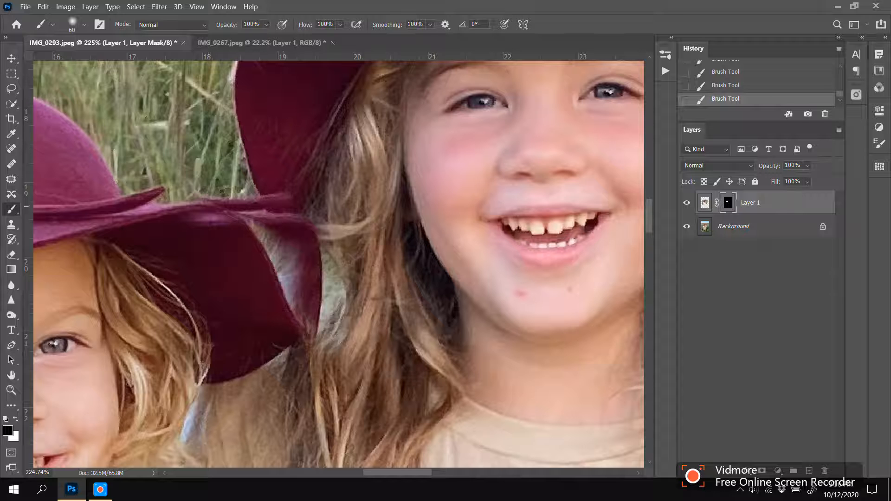
{"action": "key", "text": "x"}
{"action": "key", "text": "bracketleft"}
{"action": "key", "text": "bracketleft"}
{"action": "left_click_drag", "start_coordinate": [203, 188], "coordinate": [278, 224]}
{"action": "scroll", "coordinate": [209, 193], "scroll_direction": "down", "scroll_amount": 3}
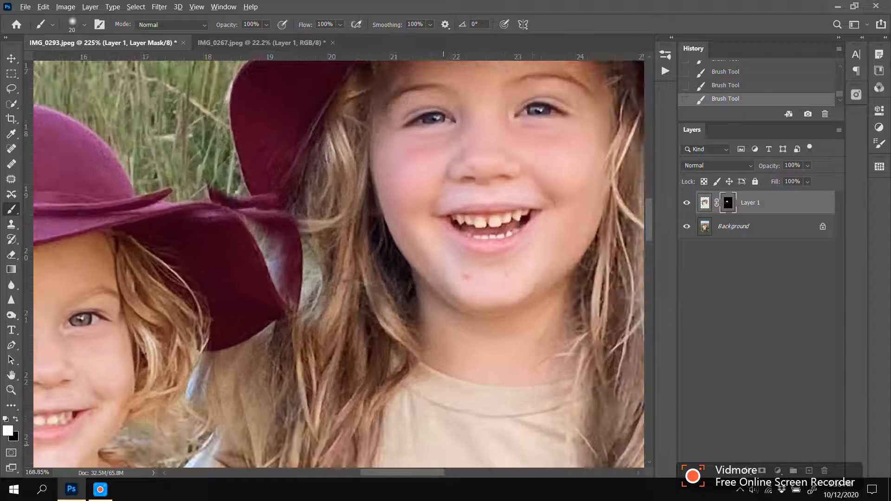
{"action": "key", "text": "bracketright"}
{"action": "mouse_move", "coordinate": [221, 190]}
{"action": "left_mouse_down"}
{"action": "mouse_move", "coordinate": [219, 109]}
{"action": "mouse_move", "coordinate": [264, 87]}
{"action": "left_mouse_up"}
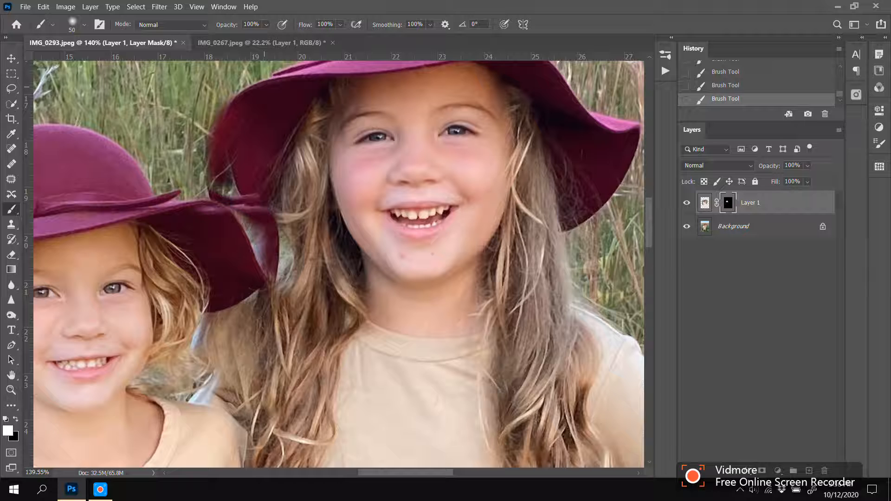
{"action": "key", "text": "x"}
{"action": "key", "text": "ctrl+z"}
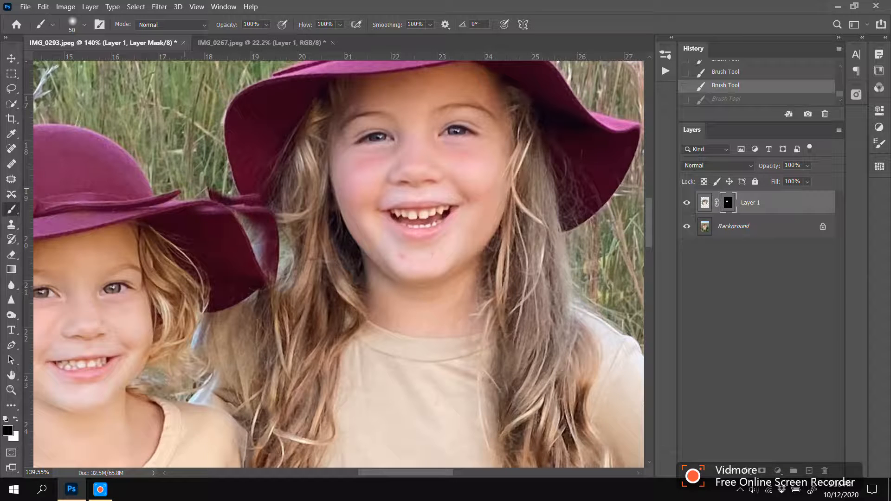
{"action": "key", "text": "ctrl+z"}
Step: With a 50 px brush, paint black on Layer 1's mask over the gap in the smaller girl's brim next to the older girl
{"action": "scroll", "coordinate": [158, 214], "scroll_direction": "up", "scroll_amount": 2}
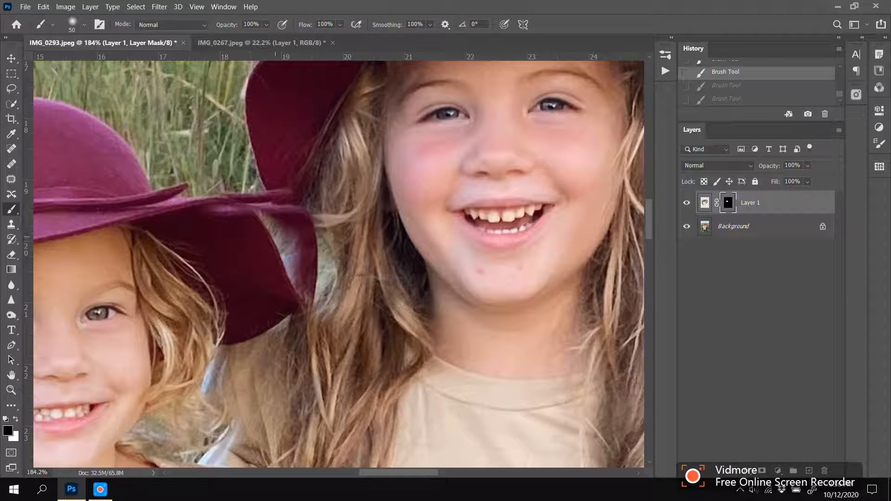
{"action": "left_click_drag", "start_coordinate": [277, 239], "coordinate": [302, 299]}
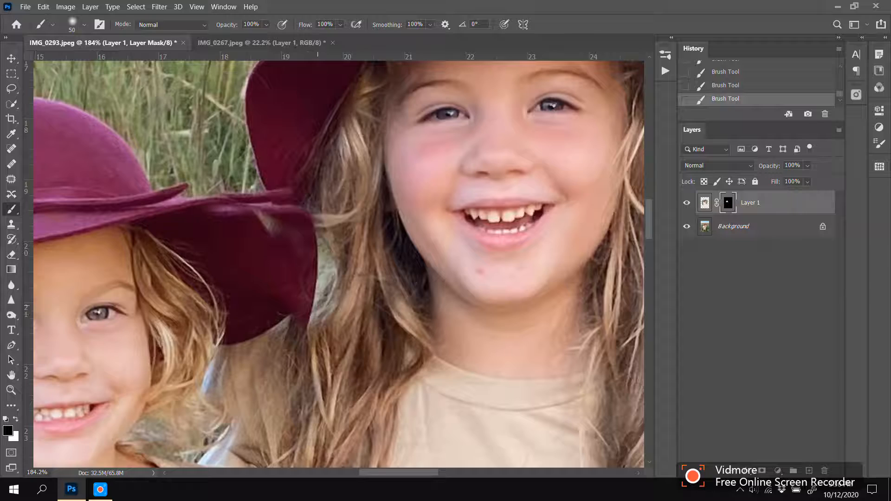
Step: Compare the edited faces and hats with the original photo by repeatedly hiding and showing Layer 1
{"action": "left_click", "coordinate": [687, 203]}
{"action": "scroll", "coordinate": [260, 279], "scroll_direction": "down", "scroll_amount": 10}
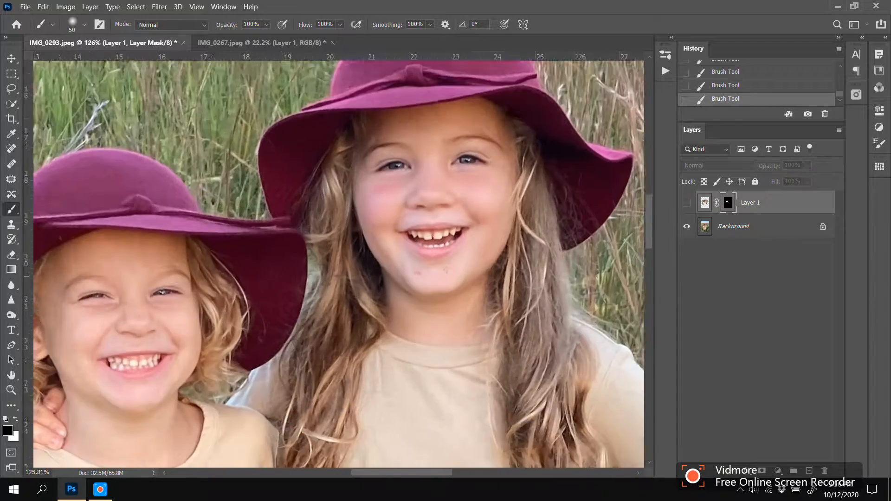
{"action": "scroll", "coordinate": [144, 325], "scroll_direction": "up", "scroll_amount": 5}
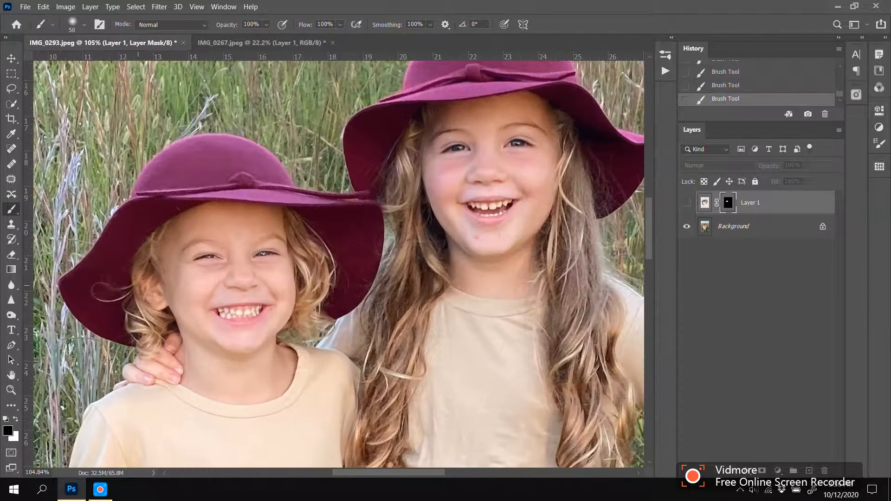
{"action": "left_click", "coordinate": [688, 203]}
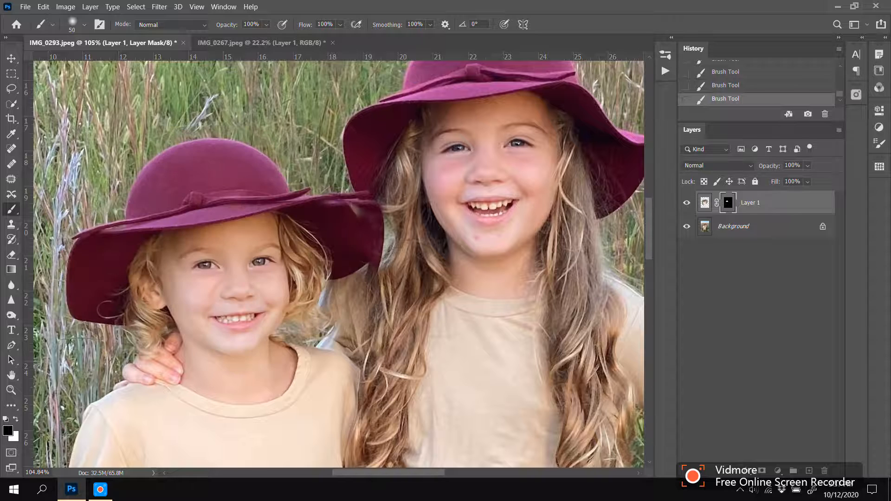
{"action": "left_click", "coordinate": [687, 203]}
{"action": "left_click", "coordinate": [687, 202]}
{"action": "left_click", "coordinate": [687, 203]}
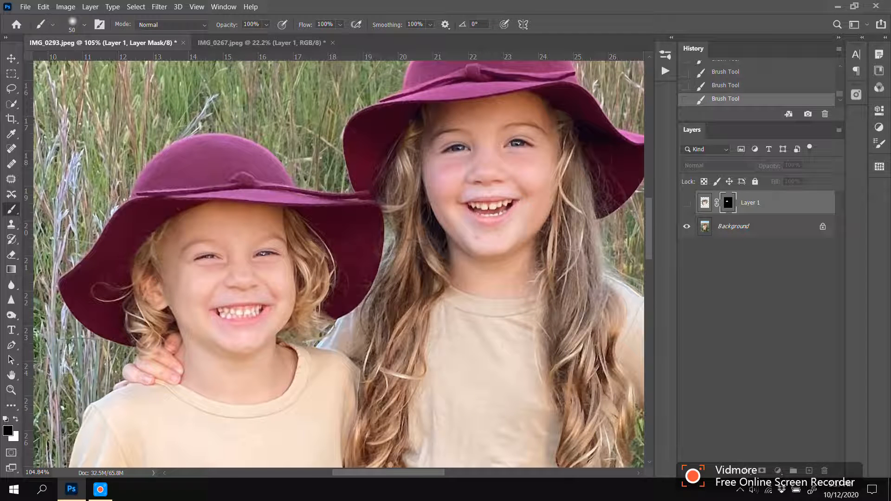
{"action": "left_click", "coordinate": [687, 203]}
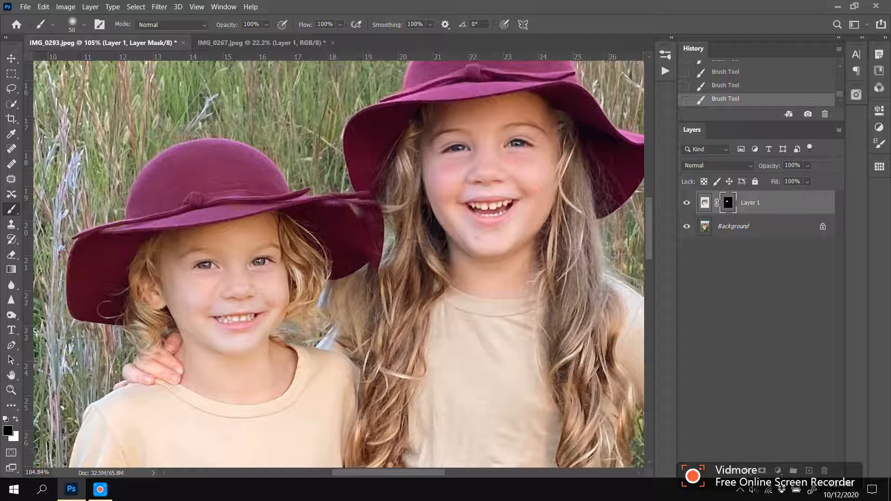
Step: Duplicate Layer 1 with its mask and hide the original Layer 1 beneath the copy
{"action": "key", "text": "ctrl+j"}
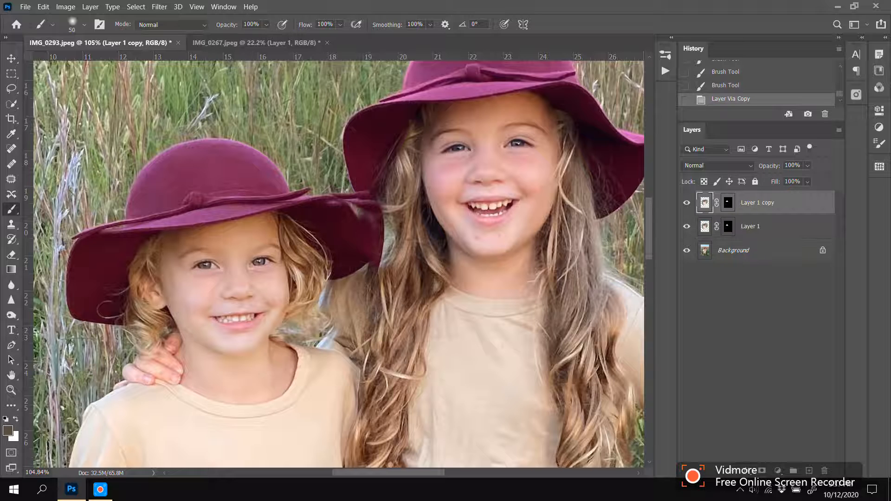
{"action": "left_click", "coordinate": [687, 227]}
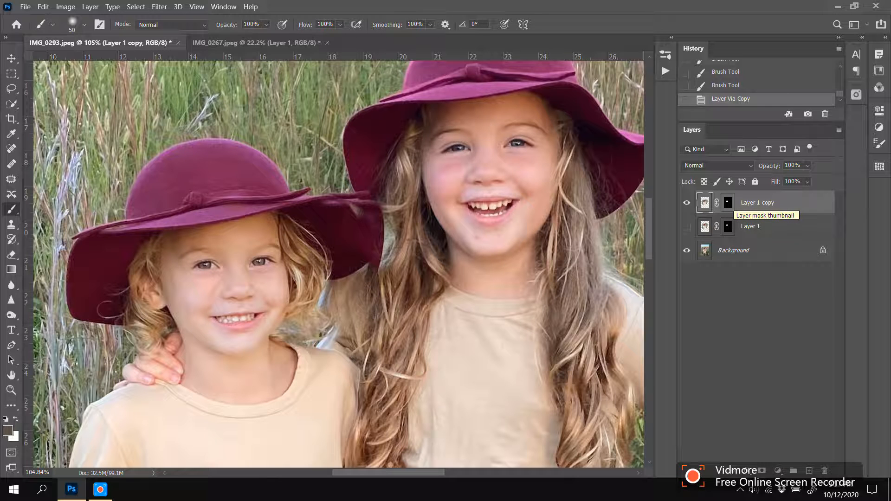
Step: Delete the layer mask from Layer 1 copy
{"action": "left_click", "coordinate": [728, 204]}
{"action": "right_click", "coordinate": [728, 204]}
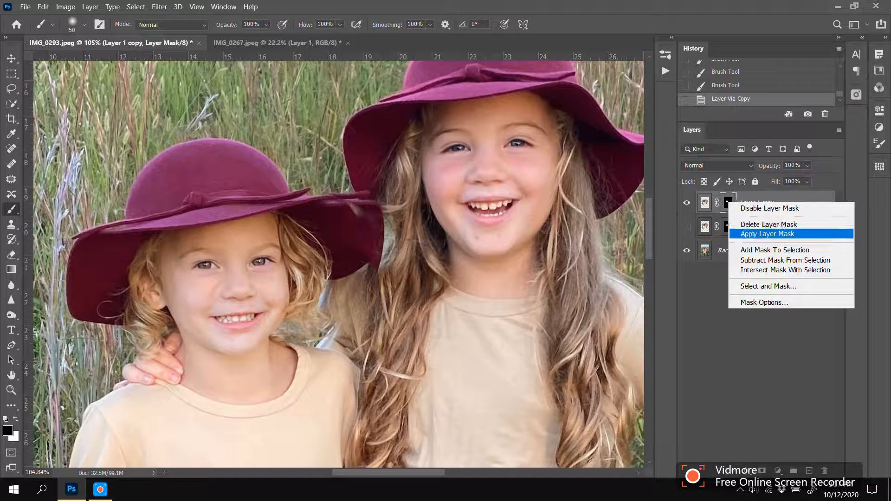
{"action": "left_click", "coordinate": [769, 224]}
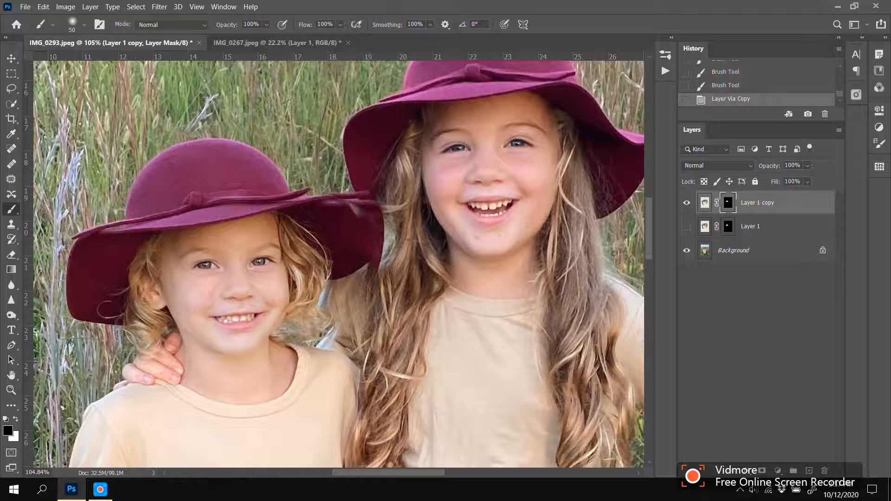
{"action": "left_click", "coordinate": [761, 226]}
{"action": "left_click", "coordinate": [760, 203]}
{"action": "left_click", "coordinate": [728, 203]}
{"action": "right_click", "coordinate": [728, 203]}
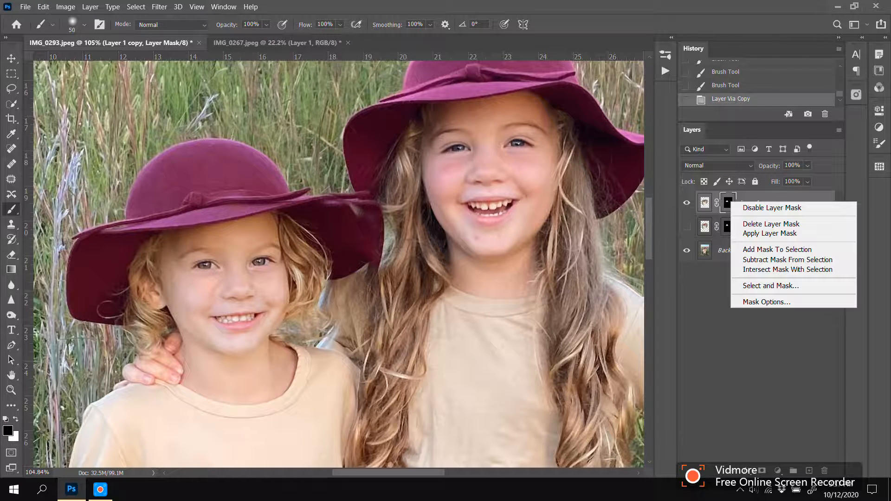
{"action": "left_click", "coordinate": [771, 224]}
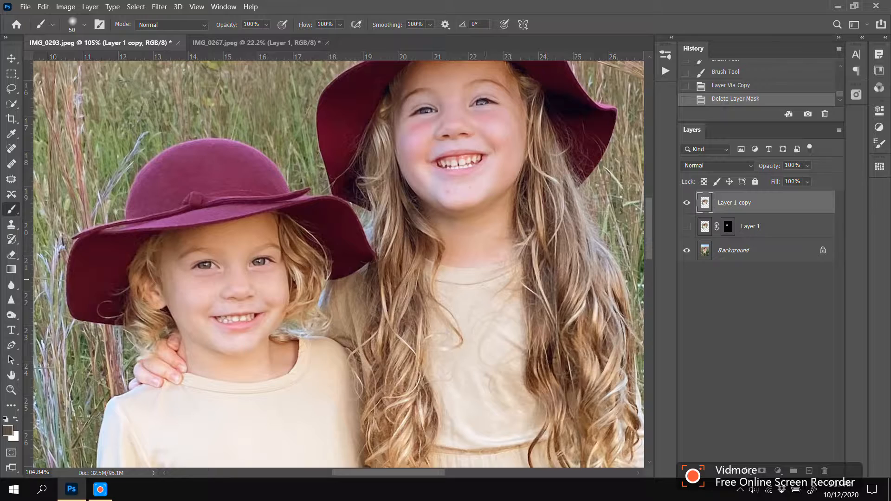
Step: Add a new layer mask to Layer 1 copy and invert it to black to hide the whole layer
{"action": "scroll", "coordinate": [357, 251], "scroll_direction": "down", "scroll_amount": 3}
{"action": "left_click", "coordinate": [687, 202]}
{"action": "left_click", "coordinate": [687, 203]}
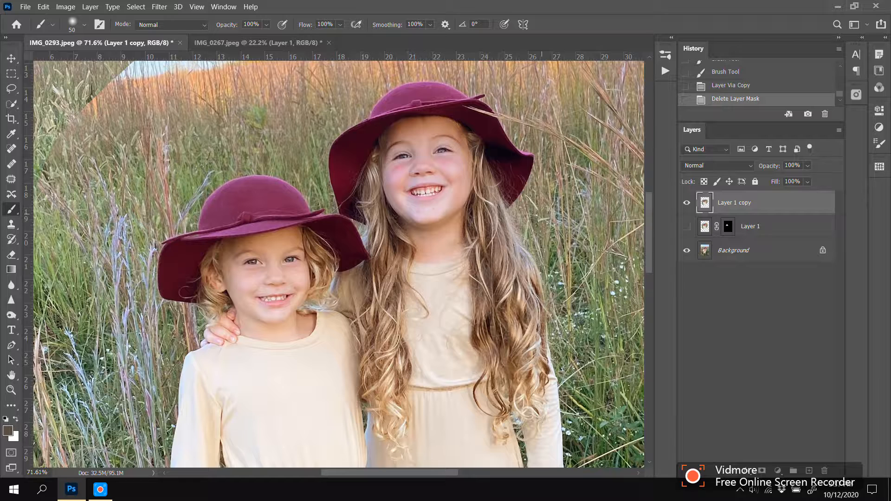
{"action": "scroll", "coordinate": [195, 267], "scroll_direction": "up", "scroll_amount": 3}
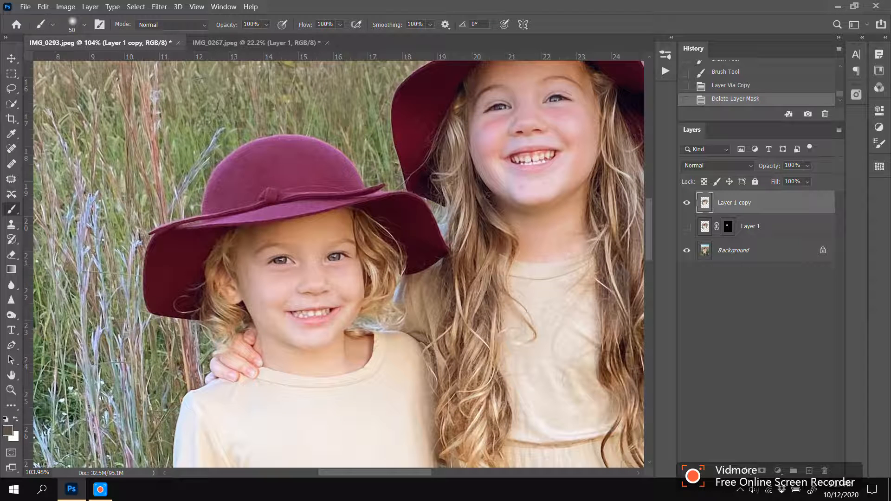
{"action": "left_click", "coordinate": [763, 471]}
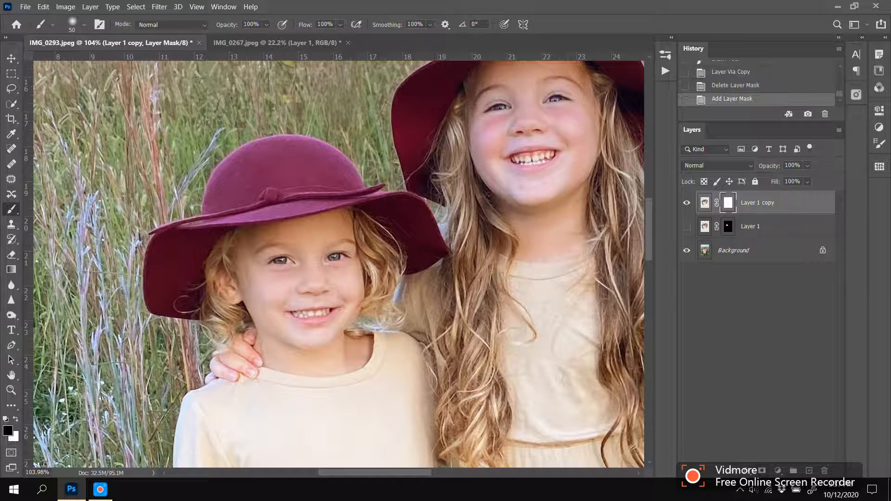
{"action": "key", "text": "ctrl+i"}
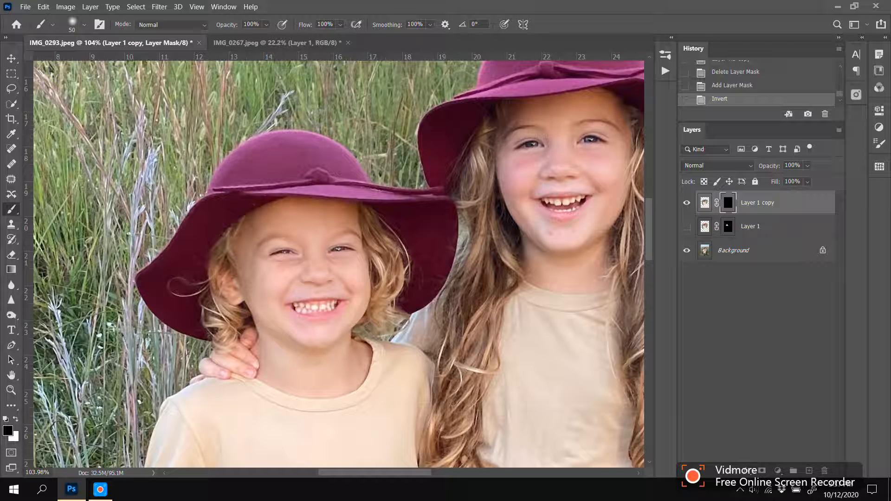
Step: With a 50 px brush, paint white on Layer 1 copy's mask over the smaller girl's eyes, nose and mouth
{"action": "key", "text": "x"}
{"action": "scroll", "coordinate": [338, 253], "scroll_direction": "up", "scroll_amount": 2}
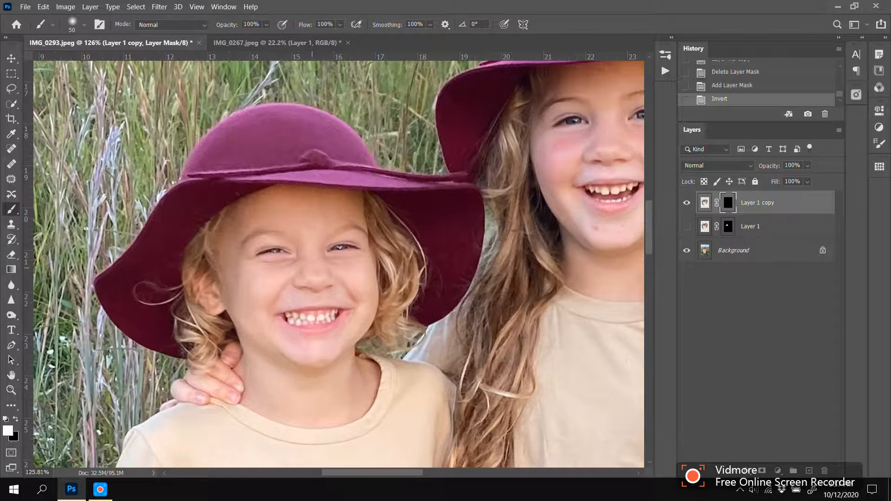
{"action": "left_click", "coordinate": [337, 252]}
{"action": "left_click", "coordinate": [341, 252]}
{"action": "left_click", "coordinate": [347, 251]}
{"action": "left_click", "coordinate": [348, 249]}
{"action": "left_click", "coordinate": [354, 247]}
{"action": "left_click", "coordinate": [357, 246]}
{"action": "left_click", "coordinate": [359, 249]}
{"action": "mouse_move", "coordinate": [359, 250]}
{"action": "left_mouse_down"}
{"action": "mouse_move", "coordinate": [333, 258]}
{"action": "mouse_move", "coordinate": [283, 236]}
{"action": "mouse_move", "coordinate": [256, 263]}
{"action": "mouse_move", "coordinate": [280, 260]}
{"action": "mouse_move", "coordinate": [260, 262]}
{"action": "mouse_move", "coordinate": [267, 245]}
{"action": "mouse_move", "coordinate": [255, 246]}
{"action": "mouse_move", "coordinate": [252, 261]}
{"action": "mouse_move", "coordinate": [269, 221]}
{"action": "mouse_move", "coordinate": [343, 228]}
{"action": "mouse_move", "coordinate": [367, 253]}
{"action": "mouse_move", "coordinate": [366, 312]}
{"action": "mouse_move", "coordinate": [297, 321]}
{"action": "mouse_move", "coordinate": [325, 306]}
{"action": "mouse_move", "coordinate": [297, 294]}
{"action": "mouse_move", "coordinate": [310, 282]}
{"action": "left_mouse_up"}
Step: With an 80 px brush, extend the white on Layer 1 copy's mask over the smaller girl's forehead, cheeks, chin and surrounding hair
{"action": "key", "text": "bracketright"}
{"action": "key", "text": "bracketright"}
{"action": "key", "text": "bracketright"}
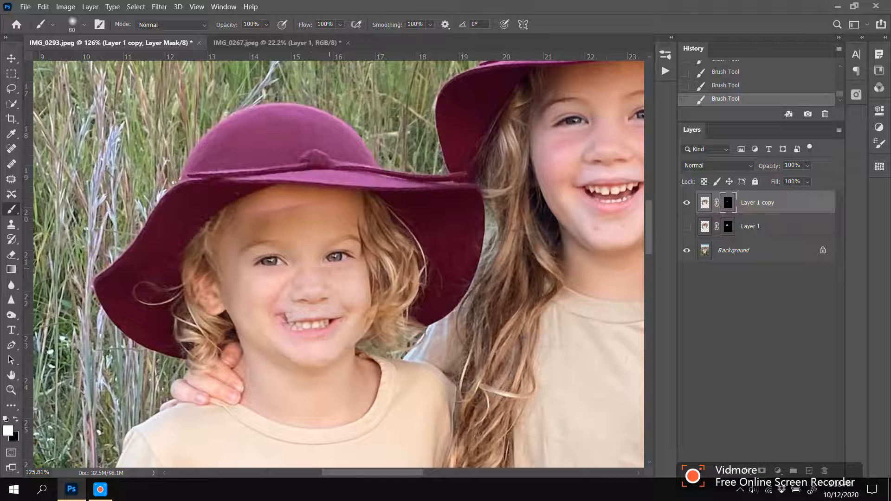
{"action": "mouse_move", "coordinate": [253, 245]}
{"action": "left_mouse_down"}
{"action": "mouse_move", "coordinate": [238, 246]}
{"action": "mouse_move", "coordinate": [246, 282]}
{"action": "mouse_move", "coordinate": [233, 309]}
{"action": "mouse_move", "coordinate": [239, 325]}
{"action": "mouse_move", "coordinate": [293, 347]}
{"action": "mouse_move", "coordinate": [336, 347]}
{"action": "mouse_move", "coordinate": [364, 308]}
{"action": "mouse_move", "coordinate": [368, 261]}
{"action": "mouse_move", "coordinate": [349, 220]}
{"action": "mouse_move", "coordinate": [320, 205]}
{"action": "mouse_move", "coordinate": [267, 211]}
{"action": "mouse_move", "coordinate": [214, 241]}
{"action": "mouse_move", "coordinate": [204, 262]}
{"action": "mouse_move", "coordinate": [230, 337]}
{"action": "left_mouse_up"}
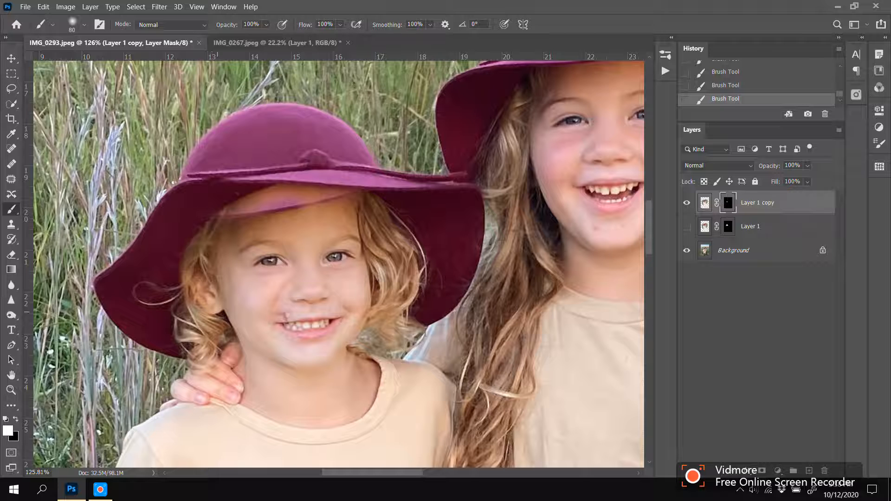
Step: Paint black on Layer 1 copy's mask over the older girl's fingers with a 40 px brush, reducing it to 30 px for the neck edge
{"action": "key", "text": "x"}
{"action": "scroll", "coordinate": [192, 418], "scroll_direction": "up", "scroll_amount": 3}
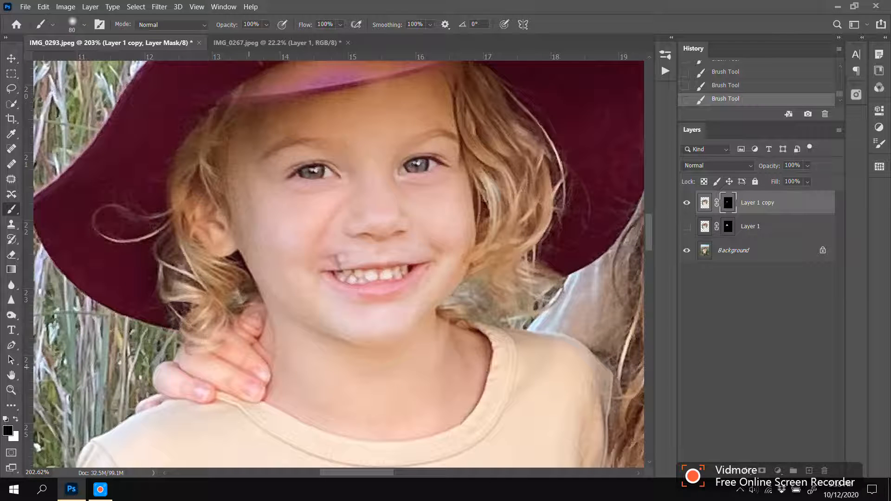
{"action": "key", "text": "bracketleft"}
{"action": "key", "text": "bracketleft"}
{"action": "key", "text": "bracketleft"}
{"action": "key", "text": "bracketleft"}
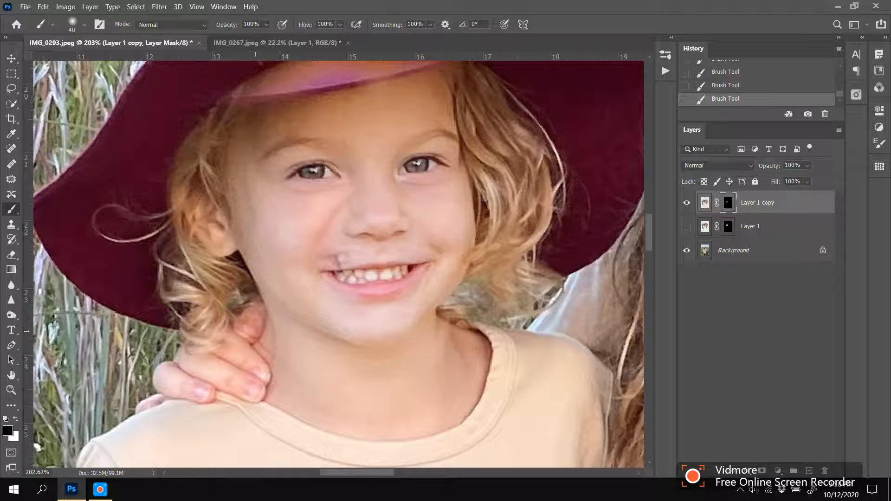
{"action": "mouse_move", "coordinate": [260, 311]}
{"action": "left_mouse_down"}
{"action": "mouse_move", "coordinate": [237, 299]}
{"action": "mouse_move", "coordinate": [223, 341]}
{"action": "left_mouse_up"}
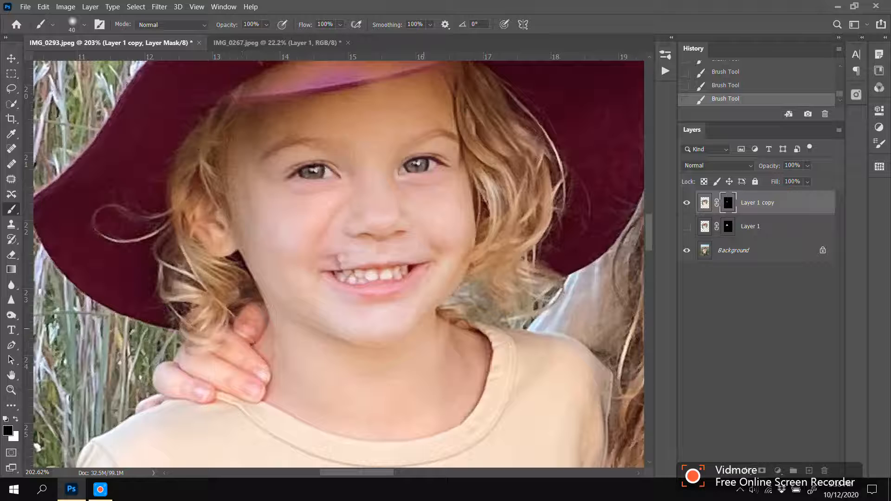
{"action": "key", "text": "bracketleft"}
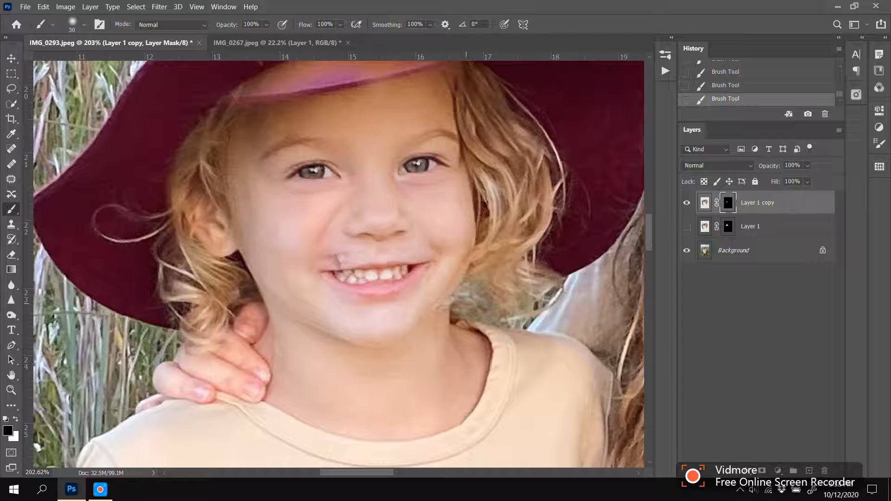
Step: Paint white on Layer 1 copy's mask over the smaller girl's neck edge, upper lip and the curls beside her face, enlarging the brush to 80 px
{"action": "key", "text": "x"}
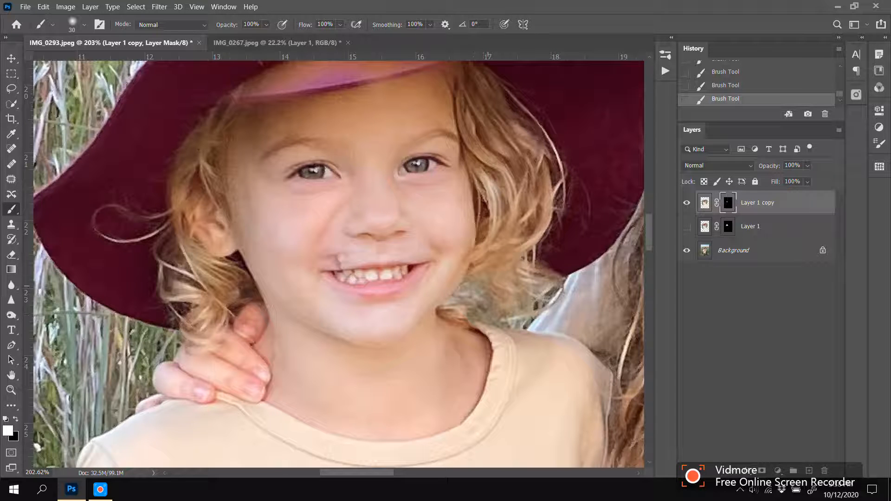
{"action": "scroll", "coordinate": [335, 264], "scroll_direction": "up", "scroll_amount": 2}
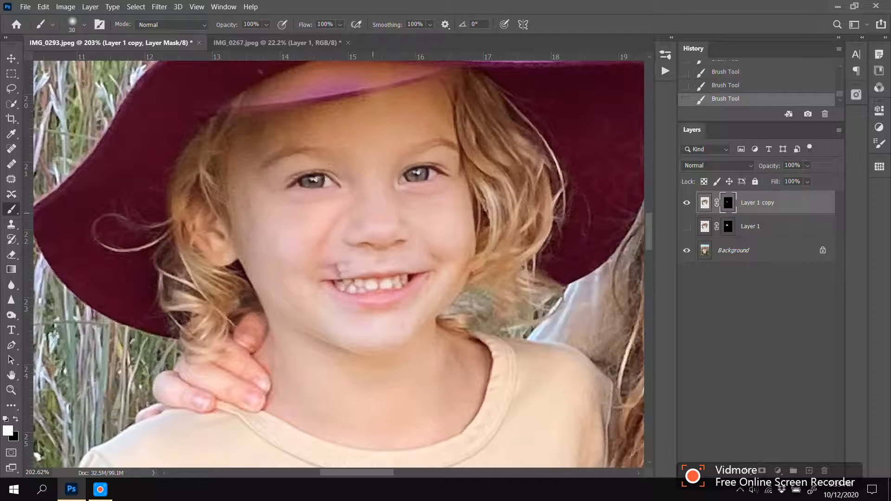
{"action": "scroll", "coordinate": [334, 264], "scroll_direction": "up", "scroll_amount": 3}
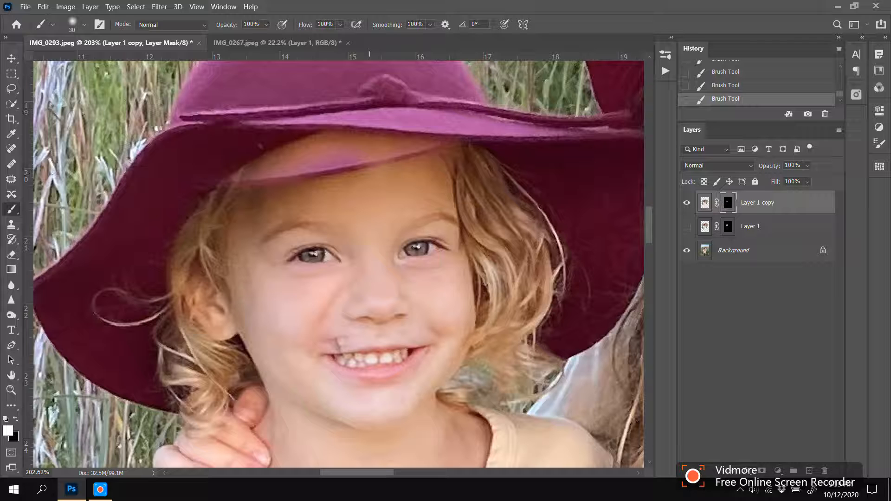
{"action": "key", "text": "x"}
{"action": "key", "text": "x"}
{"action": "key", "text": "]"}
{"action": "left_click_drag", "start_coordinate": [334, 347], "coordinate": [345, 345]}
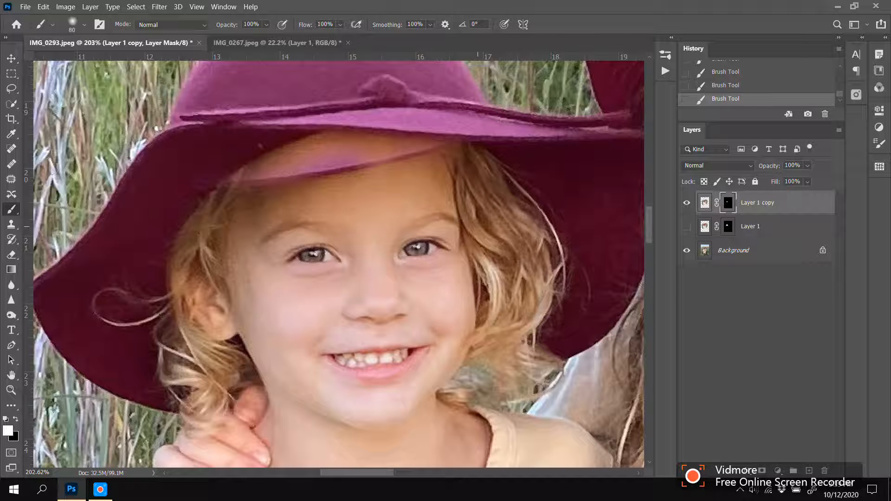
{"action": "mouse_move", "coordinate": [488, 300]}
{"action": "left_mouse_down"}
{"action": "mouse_move", "coordinate": [510, 335]}
{"action": "mouse_move", "coordinate": [511, 267]}
{"action": "mouse_move", "coordinate": [476, 226]}
{"action": "left_mouse_up"}
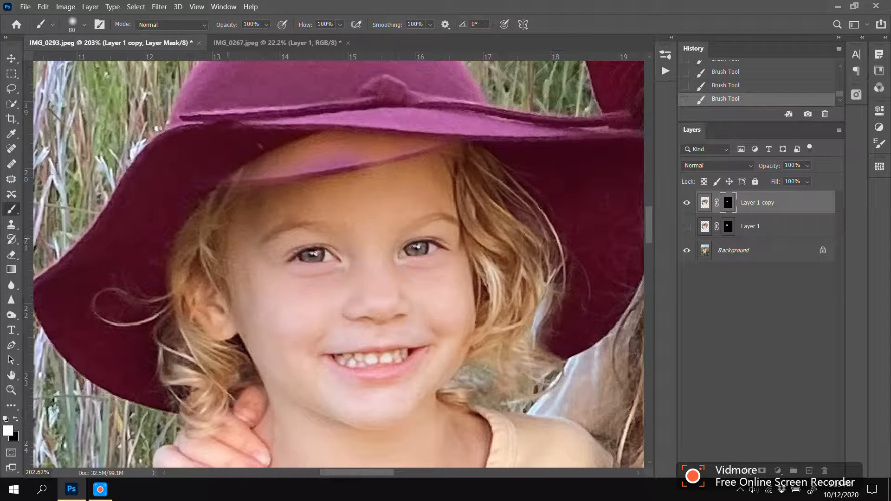
Step: Compare the smaller girl's new face with the original by hiding and showing Layer 1 copy at different zoom levels
{"action": "scroll", "coordinate": [334, 262], "scroll_direction": "down", "scroll_amount": 5}
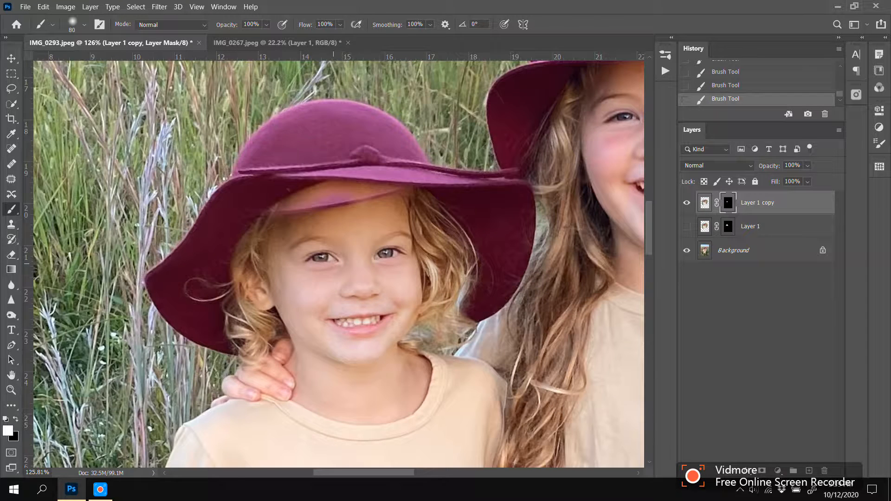
{"action": "scroll", "coordinate": [375, 262], "scroll_direction": "up", "scroll_amount": 5}
{"action": "scroll", "coordinate": [375, 325], "scroll_direction": "down", "scroll_amount": 2}
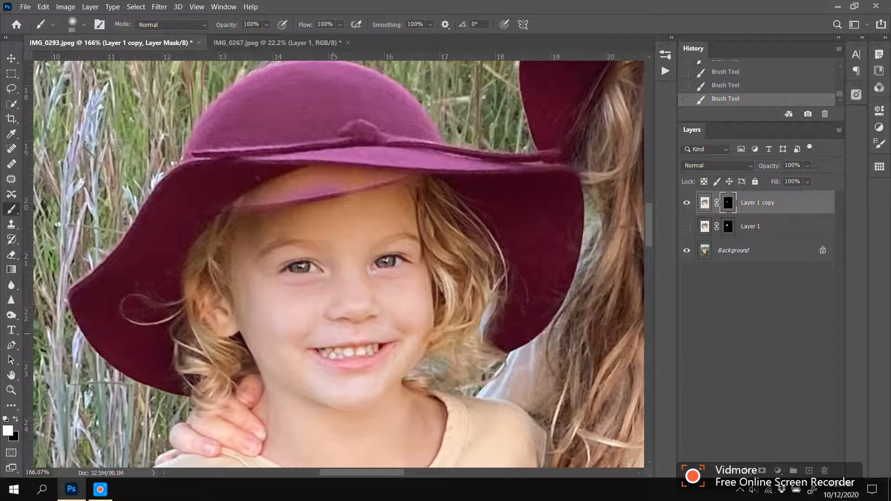
{"action": "scroll", "coordinate": [315, 336], "scroll_direction": "up", "scroll_amount": 1}
{"action": "left_click", "coordinate": [686, 203]}
{"action": "left_click", "coordinate": [686, 203]}
{"action": "left_click", "coordinate": [687, 202]}
{"action": "left_click", "coordinate": [687, 203]}
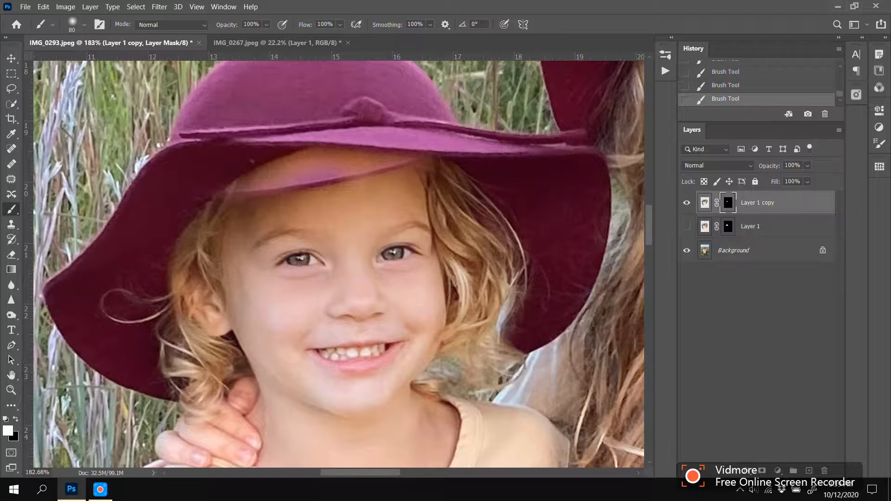
{"action": "scroll", "coordinate": [454, 303], "scroll_direction": "down", "scroll_amount": 9}
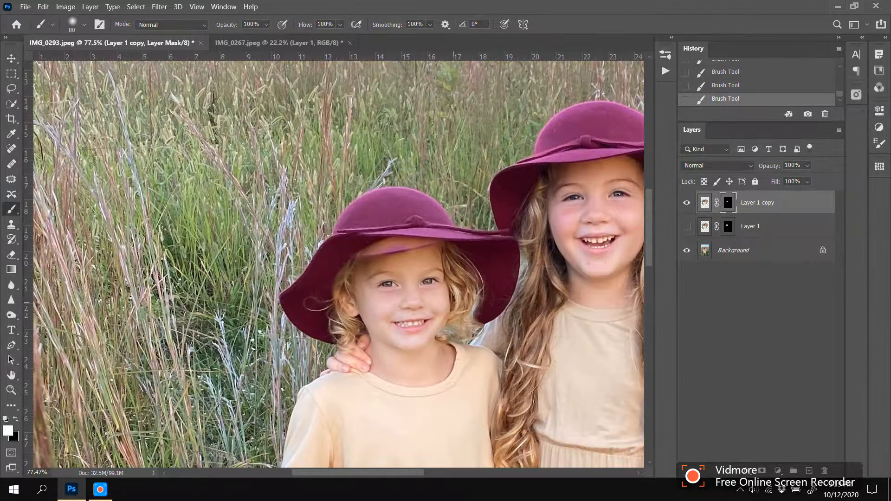
{"action": "left_click", "coordinate": [686, 202]}
{"action": "left_click", "coordinate": [687, 202]}
{"action": "scroll", "coordinate": [492, 302], "scroll_direction": "up", "scroll_amount": 4}
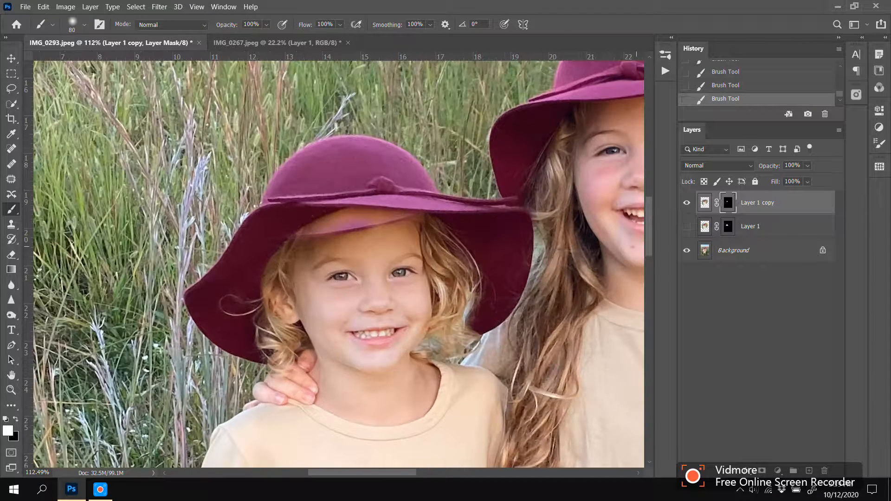
Step: Free Transform Layer 1 copy, scaling it to 101.66% and shifting it so the new face sits over the smaller girl's head
{"action": "key", "text": "ctrl+t"}
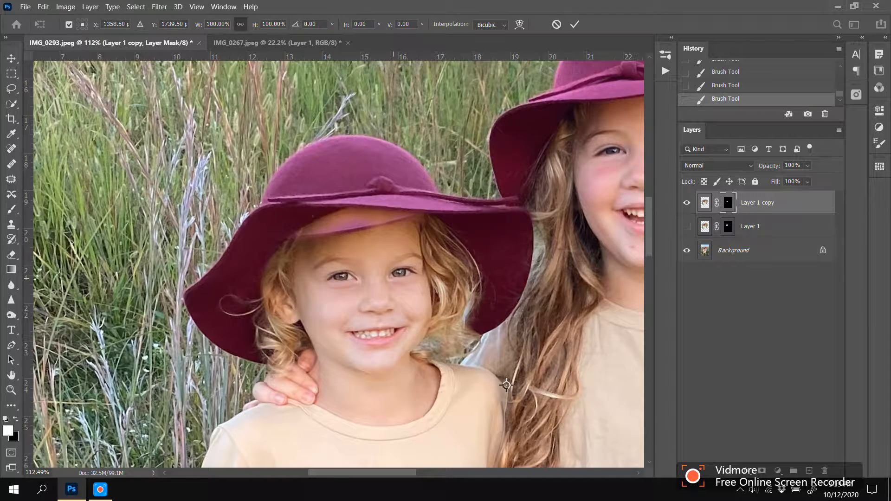
{"action": "scroll", "coordinate": [507, 385], "scroll_direction": "down", "scroll_amount": 6}
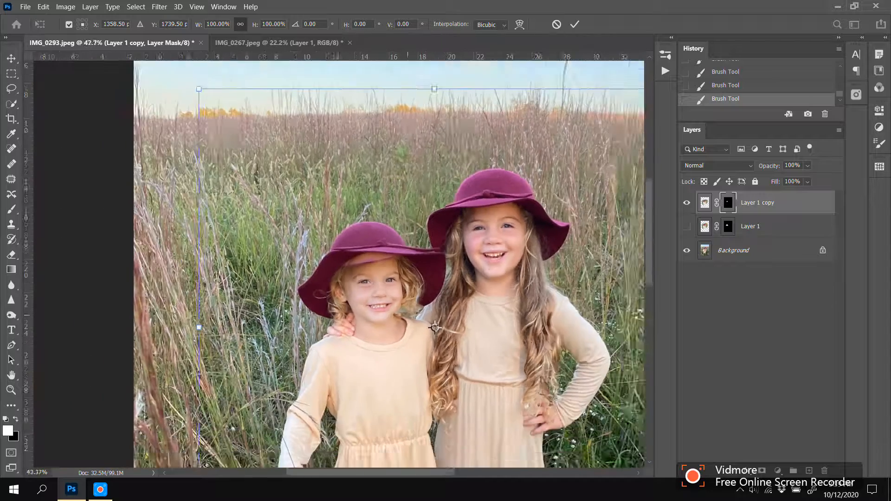
{"action": "scroll", "coordinate": [435, 328], "scroll_direction": "up", "scroll_amount": 3}
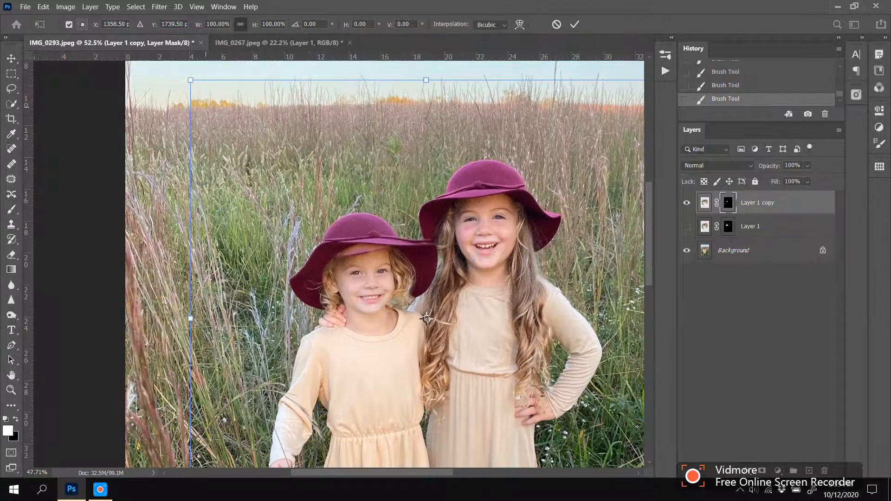
{"action": "left_click_drag", "start_coordinate": [191, 80], "coordinate": [183, 72]}
{"action": "scroll", "coordinate": [423, 315], "scroll_direction": "up", "scroll_amount": 5}
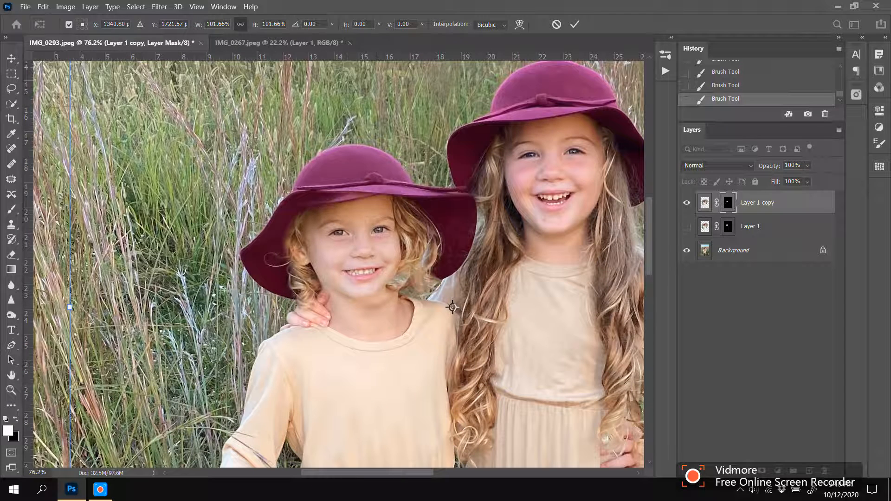
{"action": "mouse_move", "coordinate": [452, 307]}
{"action": "left_mouse_down"}
{"action": "mouse_move", "coordinate": [506, 316]}
{"action": "mouse_move", "coordinate": [457, 310]}
{"action": "mouse_move", "coordinate": [463, 302]}
{"action": "mouse_move", "coordinate": [462, 314]}
{"action": "left_mouse_up"}
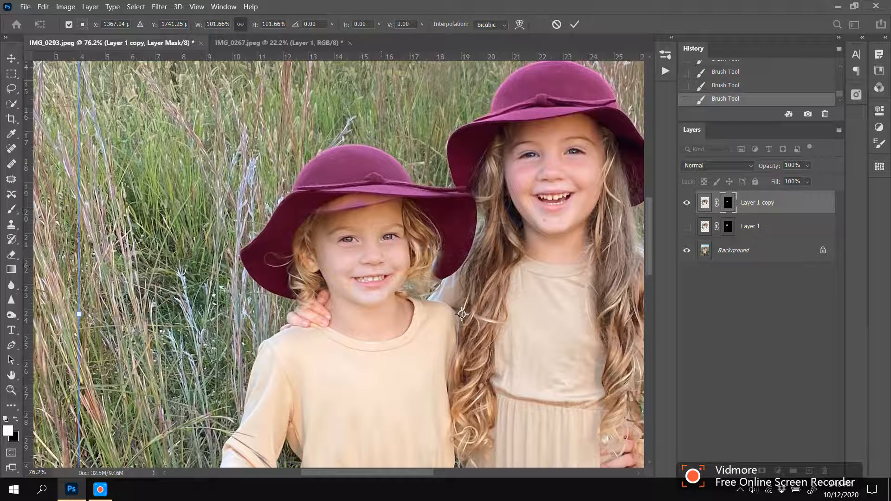
Step: Lower Layer 1 copy's opacity to 37% and nudge the transformed face to align with the smaller girl's original features
{"action": "left_click", "coordinate": [808, 165]}
{"action": "left_click_drag", "start_coordinate": [823, 179], "coordinate": [786, 179]}
{"action": "scroll", "coordinate": [385, 271], "scroll_direction": "up", "scroll_amount": 2}
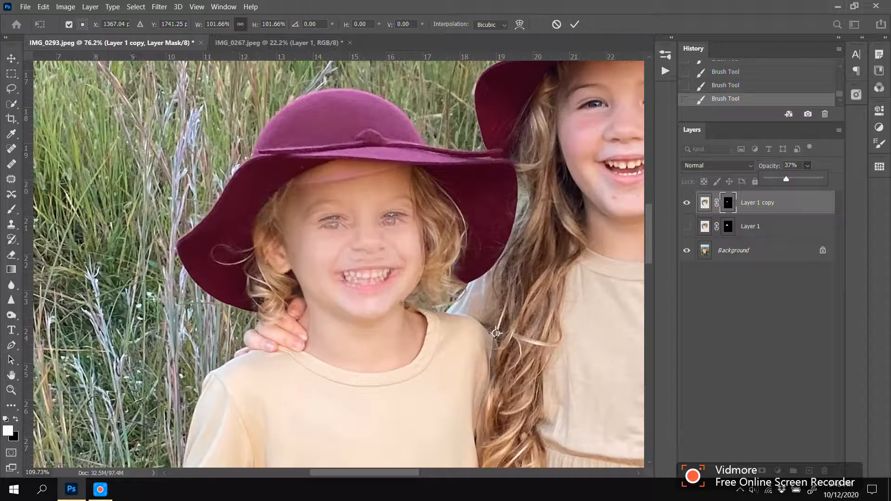
{"action": "left_click_drag", "start_coordinate": [380, 257], "coordinate": [380, 252]}
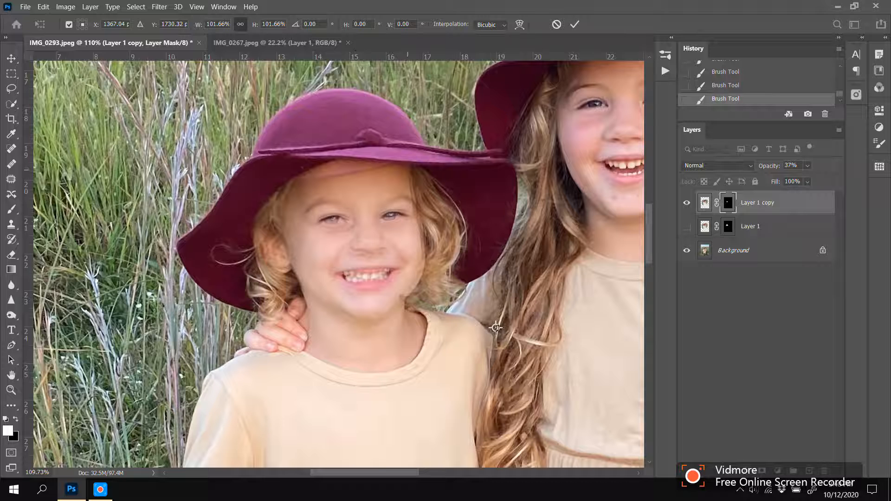
{"action": "left_click_drag", "start_coordinate": [380, 252], "coordinate": [380, 254]}
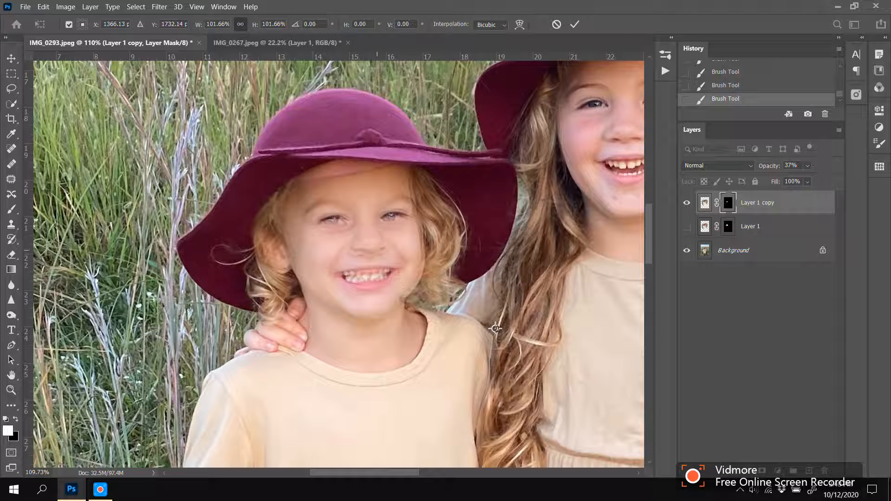
{"action": "left_click_drag", "start_coordinate": [495, 329], "coordinate": [496, 325]}
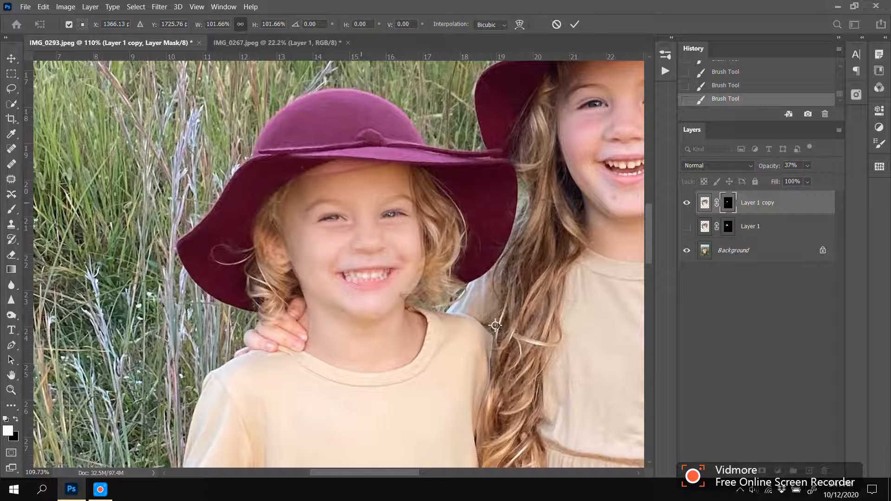
{"action": "left_click_drag", "start_coordinate": [496, 326], "coordinate": [494, 327]}
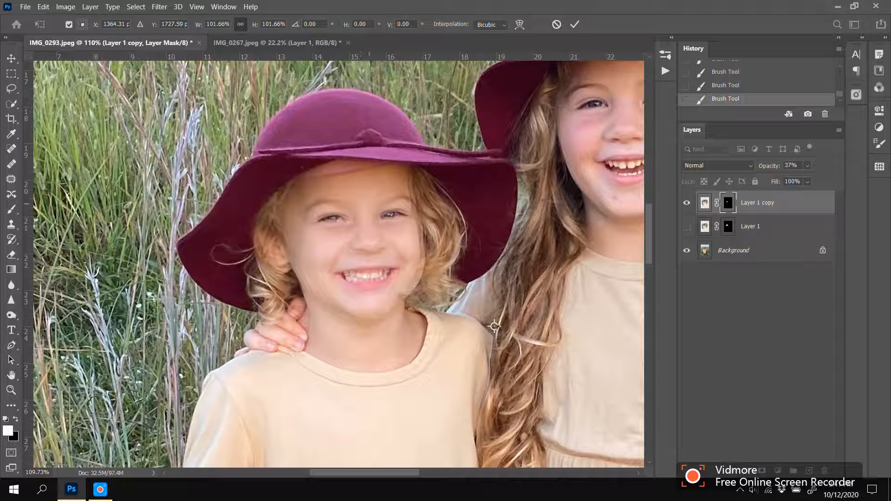
Step: Check the face alignment at 100% opacity, set Layer 1 copy's opacity to 68% and nudge the face slightly
{"action": "left_click", "coordinate": [808, 166]}
{"action": "left_click_drag", "start_coordinate": [802, 179], "coordinate": [836, 180]}
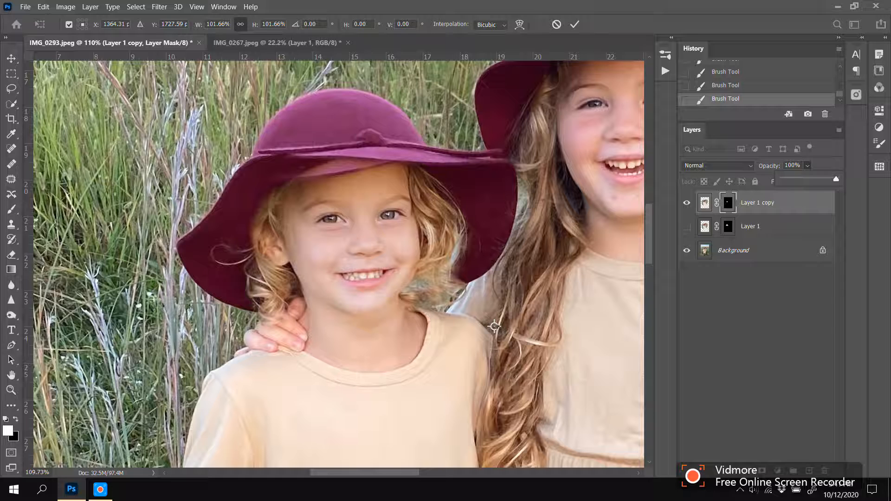
{"action": "left_click_drag", "start_coordinate": [836, 179], "coordinate": [820, 180]}
{"action": "left_click_drag", "start_coordinate": [390, 244], "coordinate": [391, 245]}
Step: Scale Layer 1 copy up to 103.16% and realign the enlarged face over the smaller girl's head
{"action": "scroll", "coordinate": [391, 245], "scroll_direction": "down", "scroll_amount": 11}
{"action": "scroll", "coordinate": [427, 274], "scroll_direction": "down", "scroll_amount": 4}
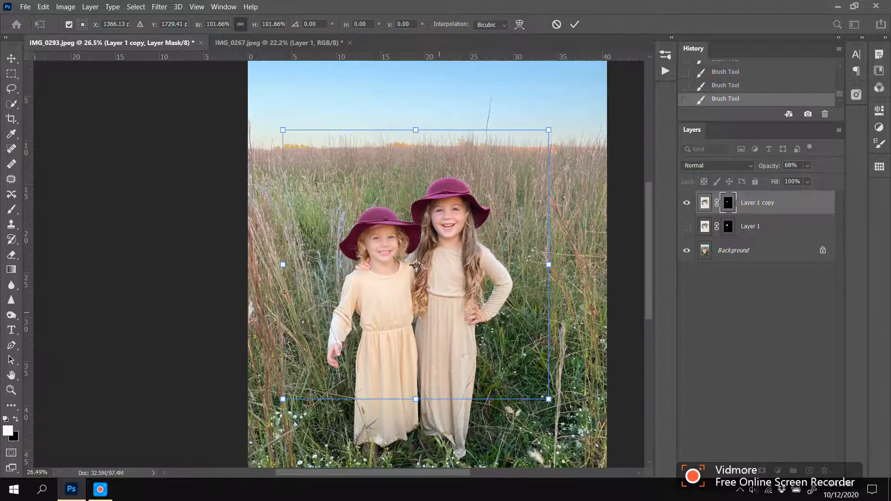
{"action": "left_click_drag", "start_coordinate": [549, 399], "coordinate": [552, 402]}
{"action": "scroll", "coordinate": [418, 267], "scroll_direction": "up", "scroll_amount": 12}
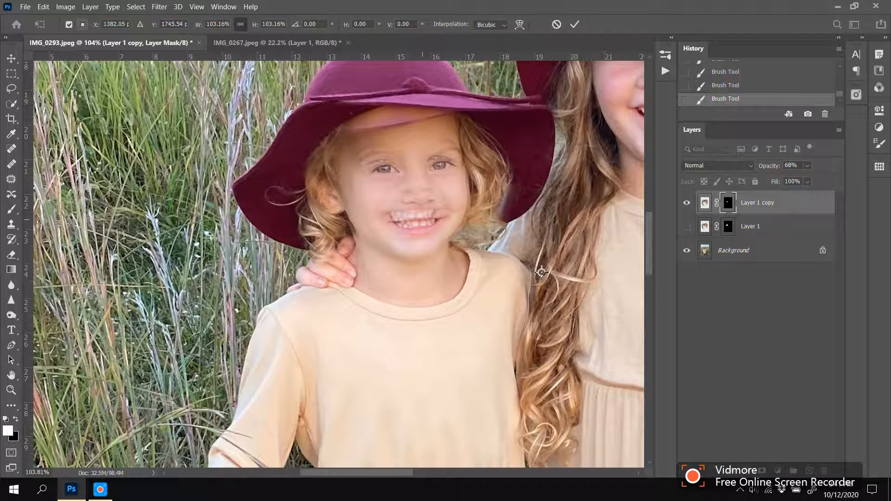
{"action": "left_click_drag", "start_coordinate": [435, 191], "coordinate": [429, 187]}
Step: Restore Layer 1 copy's opacity to 100% and apply the transform
{"action": "left_click", "coordinate": [808, 166]}
{"action": "mouse_move", "coordinate": [816, 179]}
{"action": "left_mouse_down"}
{"action": "mouse_move", "coordinate": [834, 179]}
{"action": "mouse_move", "coordinate": [780, 179]}
{"action": "mouse_move", "coordinate": [833, 178]}
{"action": "left_mouse_up"}
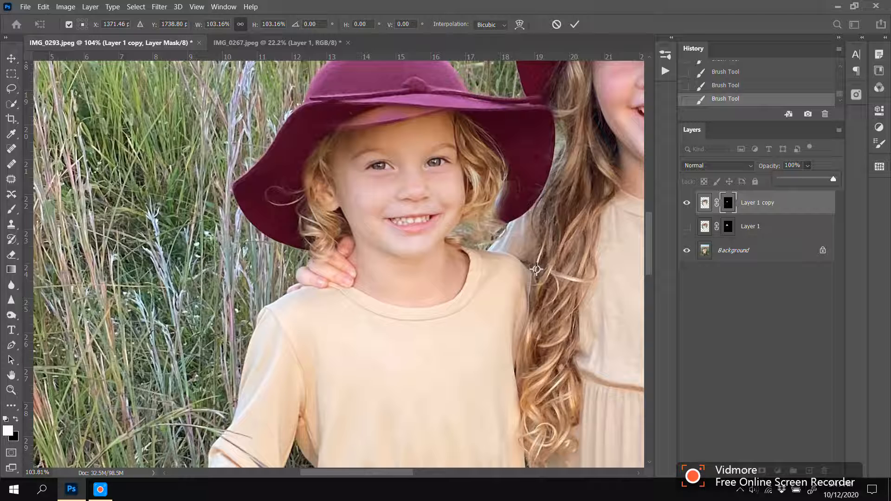
{"action": "key", "text": "Return"}
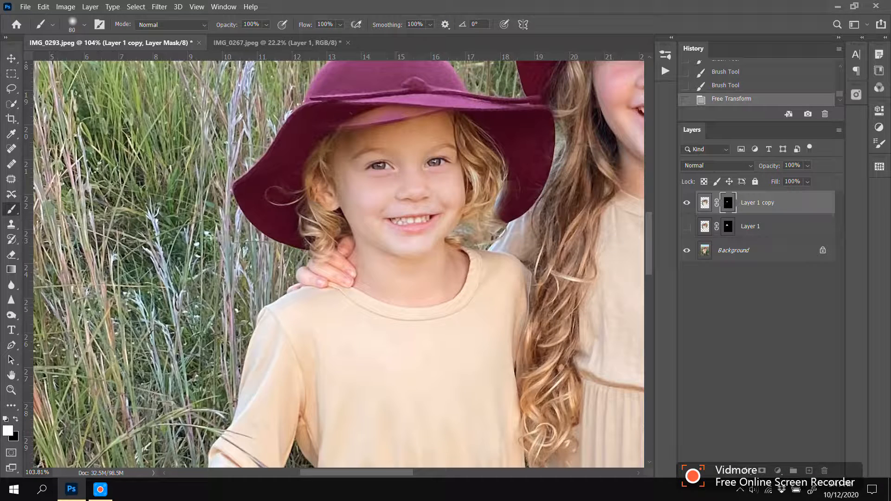
Step: Paint black on Layer 1 copy's mask along the smaller girl's forehead and hat brim, using a 70 px brush for the blending
{"action": "scroll", "coordinate": [468, 181], "scroll_direction": "up", "scroll_amount": 3}
{"action": "scroll", "coordinate": [360, 211], "scroll_direction": "up", "scroll_amount": 4}
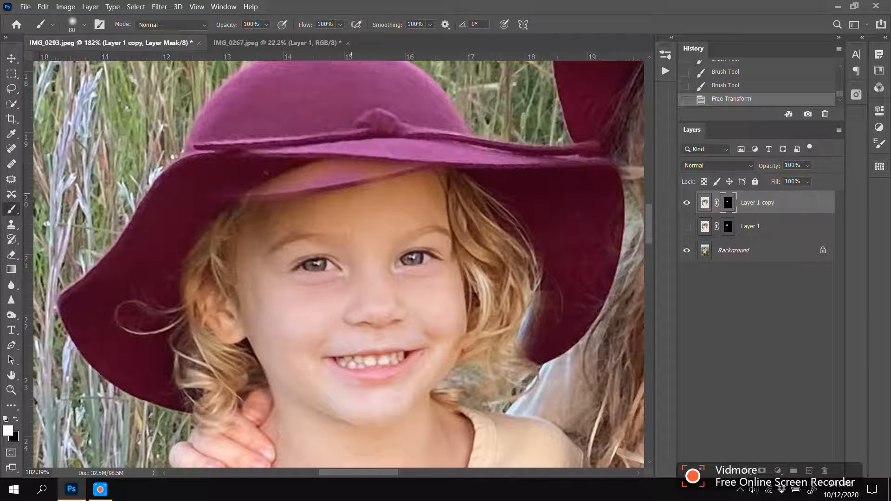
{"action": "key", "text": "x"}
{"action": "left_click_drag", "start_coordinate": [422, 165], "coordinate": [231, 186]}
{"action": "left_click_drag", "start_coordinate": [213, 195], "coordinate": [324, 196]}
{"action": "left_click_drag", "start_coordinate": [249, 214], "coordinate": [289, 205]}
{"action": "mouse_move", "coordinate": [306, 203]}
{"action": "left_mouse_down"}
{"action": "mouse_move", "coordinate": [296, 206]}
{"action": "mouse_move", "coordinate": [371, 185]}
{"action": "mouse_move", "coordinate": [250, 228]}
{"action": "left_mouse_up"}
{"action": "key", "text": "bracketright"}
{"action": "key", "text": "bracketright"}
{"action": "key", "text": "bracketright"}
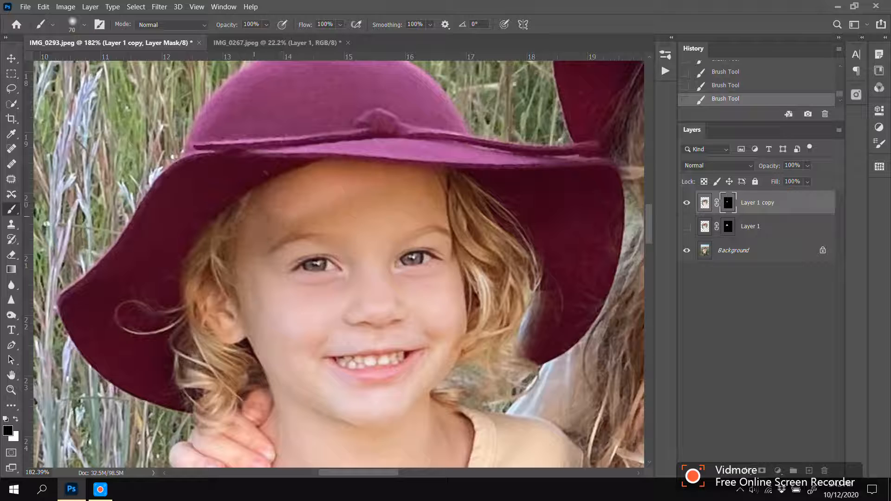
{"action": "left_click_drag", "start_coordinate": [302, 201], "coordinate": [329, 203]}
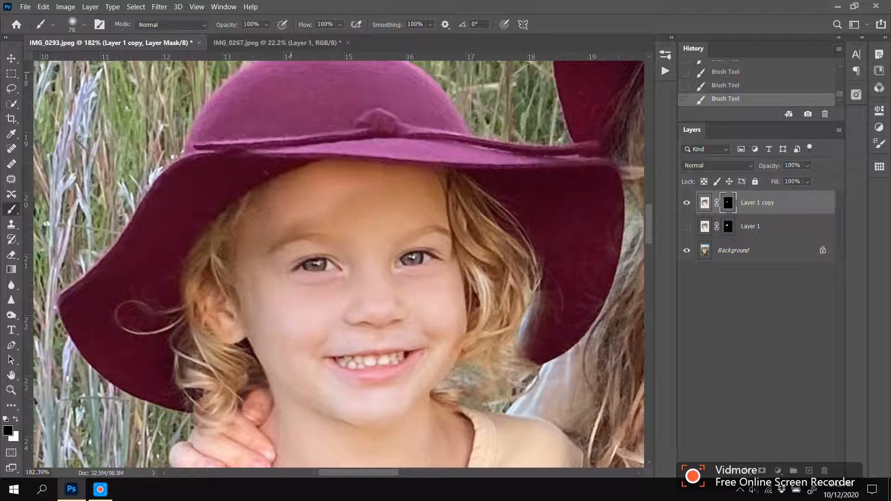
Step: Soften Layer 1 copy's mask edge with black at 50% opacity, then paint the eyebrow area back in white at 100% opacity
{"action": "key", "text": "5"}
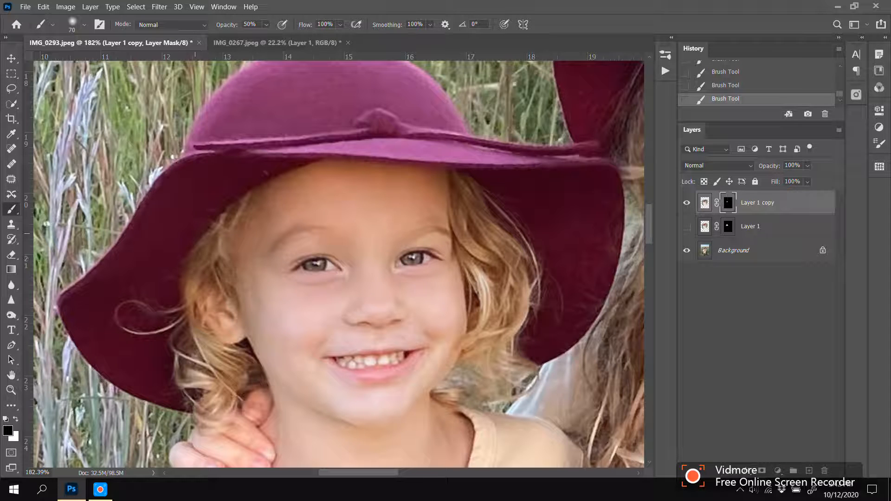
{"action": "key", "text": "x"}
{"action": "key", "text": "bracketleft"}
{"action": "key", "text": "0"}
{"action": "left_click_drag", "start_coordinate": [318, 237], "coordinate": [302, 240]}
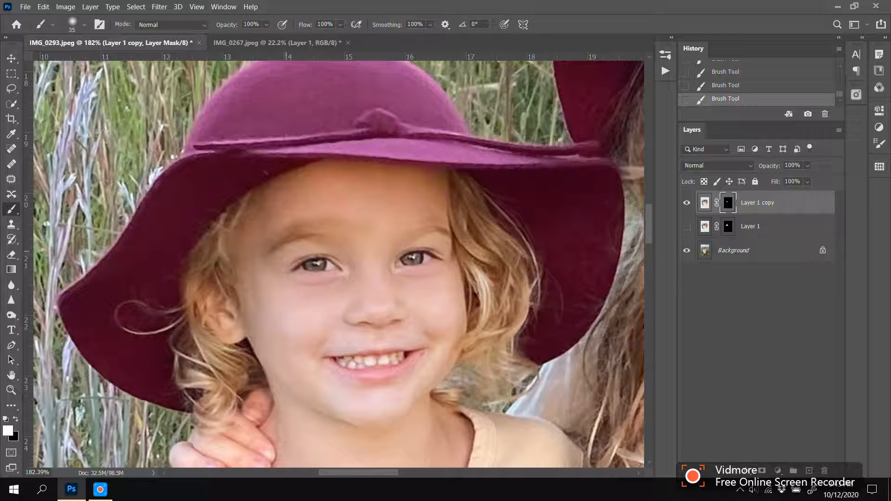
Step: Blend the mask around the smaller girl's eyebrow and temple with black at 40% opacity and a 15 px brush, comparing before and after
{"action": "key", "text": "x"}
{"action": "key", "text": "4"}
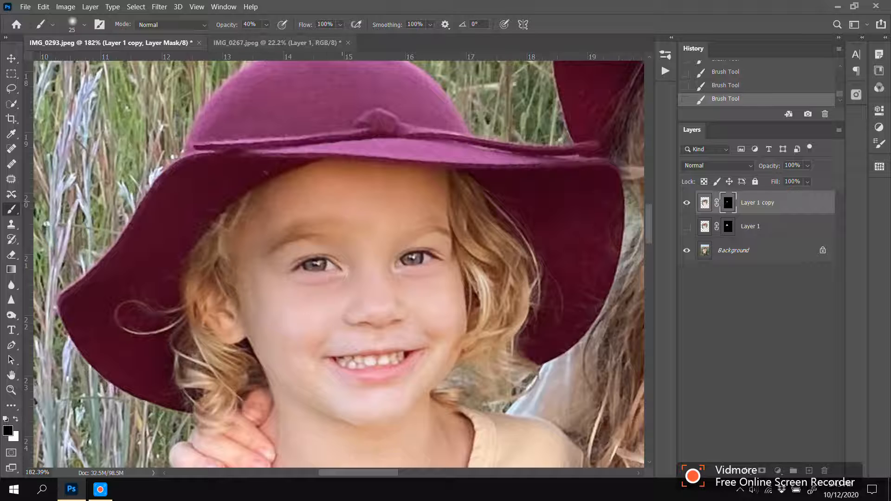
{"action": "scroll", "coordinate": [315, 253], "scroll_direction": "up", "scroll_amount": 2}
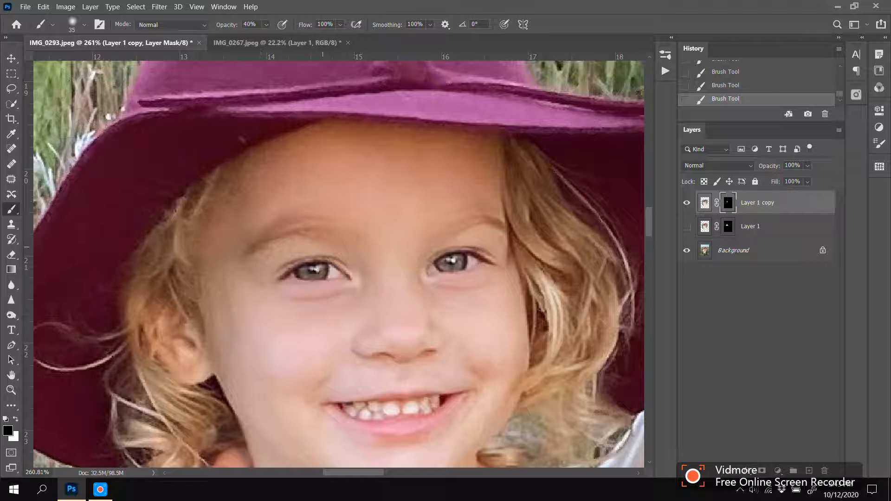
{"action": "key", "text": "bracketleft"}
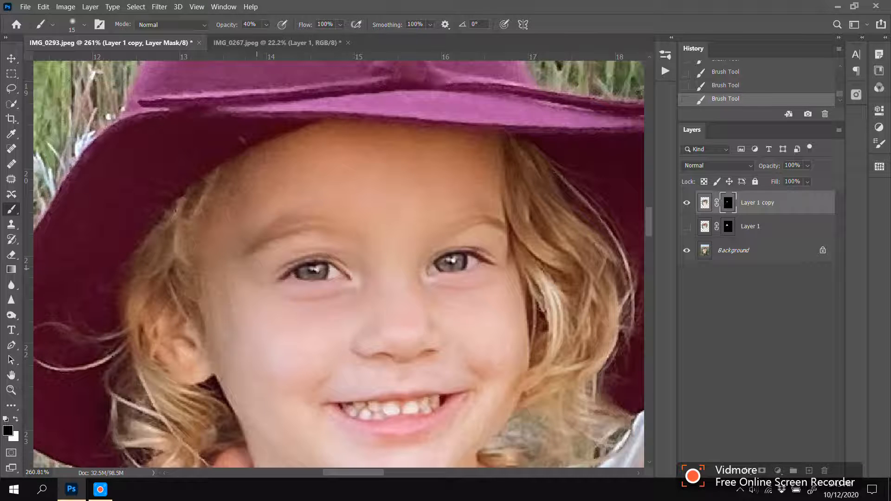
{"action": "key", "text": "ctrl+z"}
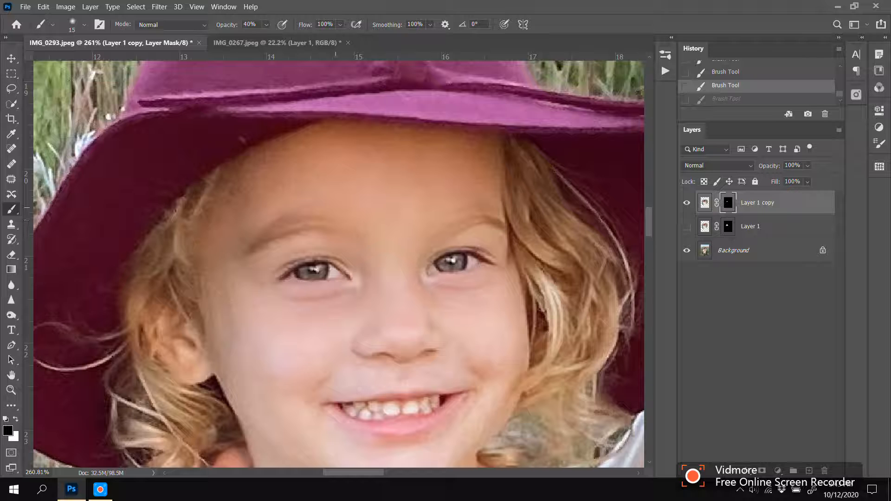
{"action": "key", "text": "ctrl+shift+z"}
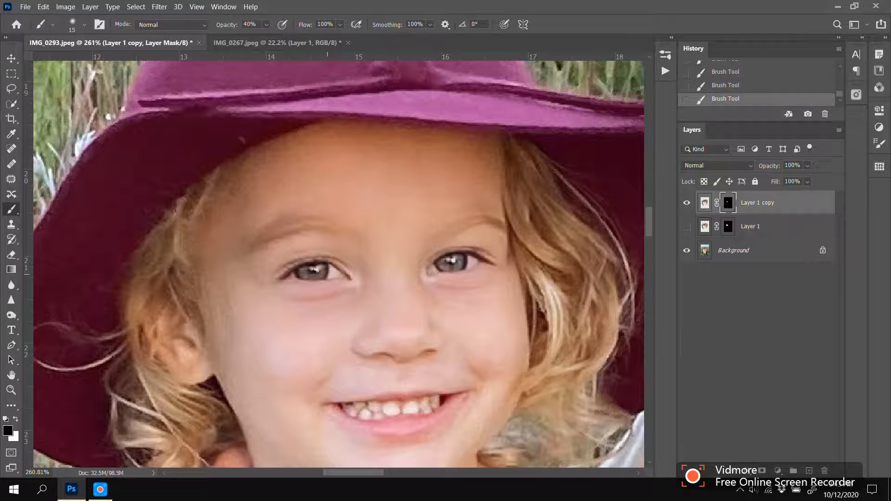
{"action": "left_click", "coordinate": [687, 203]}
{"action": "left_click", "coordinate": [687, 203]}
Step: Touch up Layer 1 copy's mask around the lower face and hair with a 30 px brush at 40% opacity, switching between white and black
{"action": "key", "text": "x"}
{"action": "key", "text": "bracketright"}
{"action": "scroll", "coordinate": [404, 371], "scroll_direction": "down", "scroll_amount": 2}
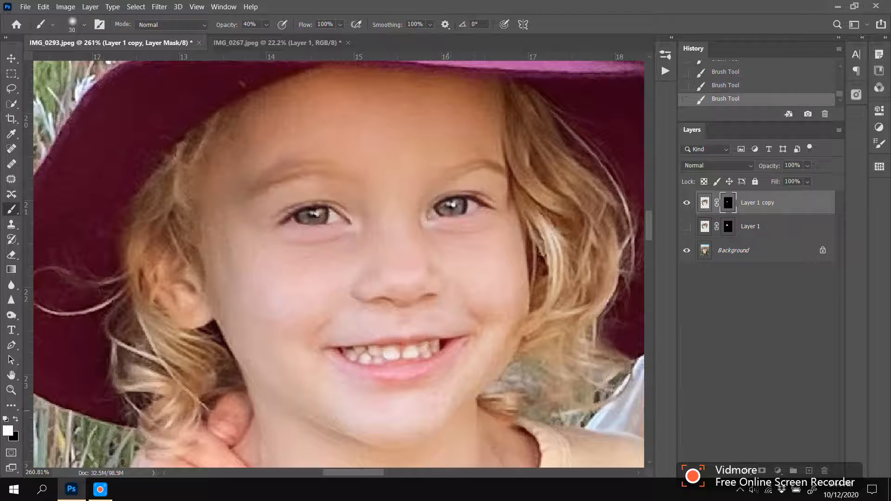
{"action": "scroll", "coordinate": [418, 393], "scroll_direction": "down", "scroll_amount": 2}
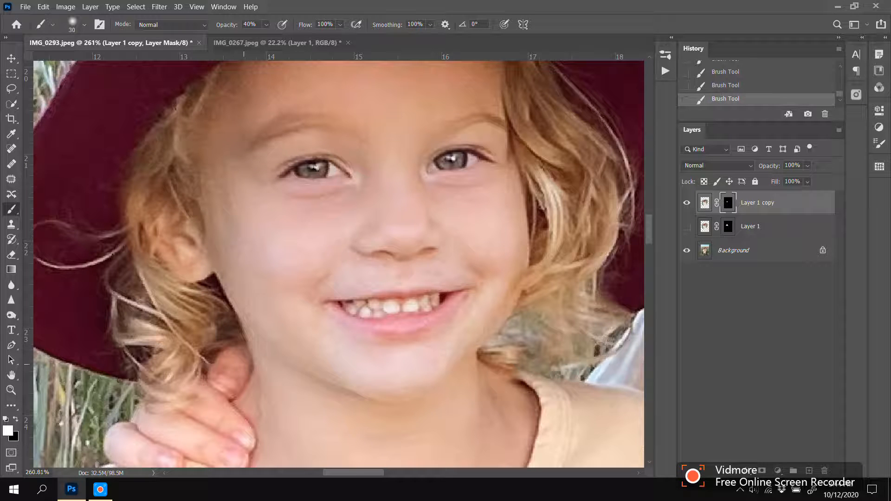
{"action": "key", "text": "x"}
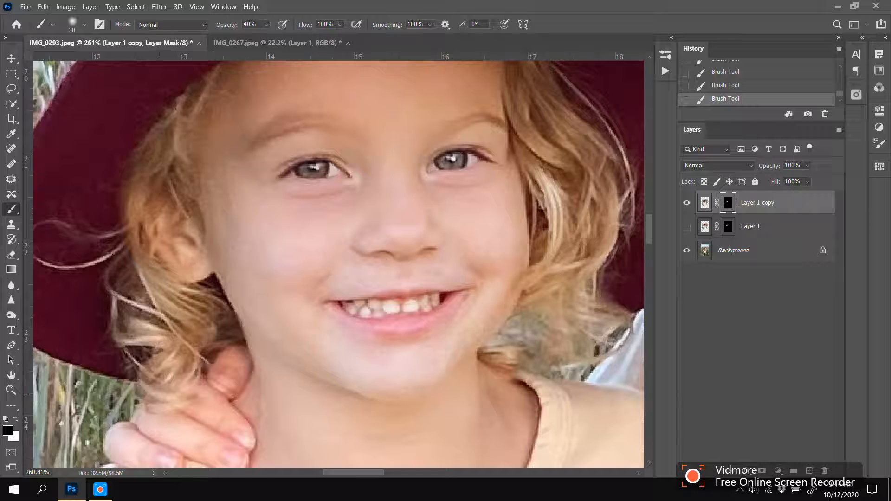
Step: Examine how the smaller girl's new face blends into the photo, from the full portrait to a close-up
{"action": "scroll", "coordinate": [259, 341], "scroll_direction": "down", "scroll_amount": 13}
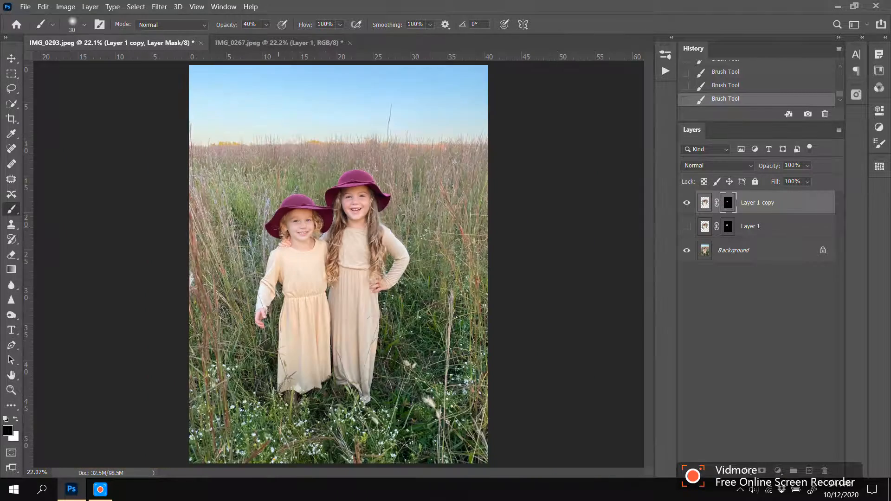
{"action": "scroll", "coordinate": [289, 227], "scroll_direction": "up", "scroll_amount": 5}
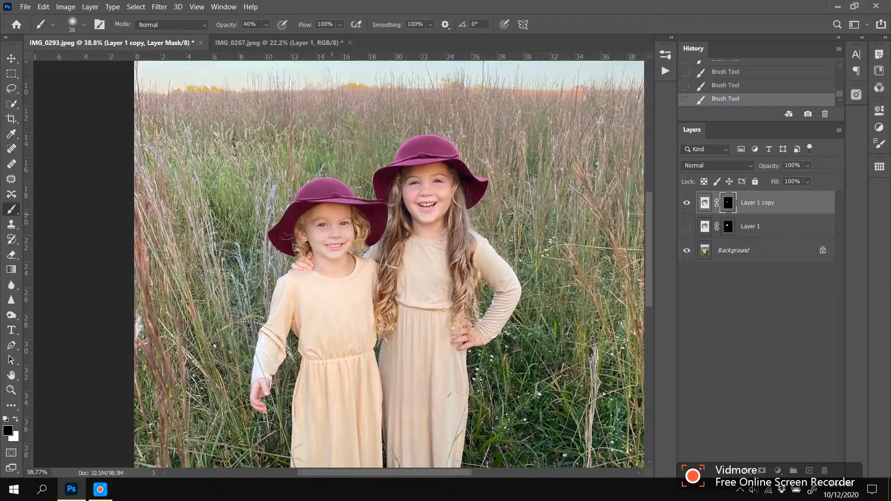
{"action": "scroll", "coordinate": [339, 232], "scroll_direction": "up", "scroll_amount": 2}
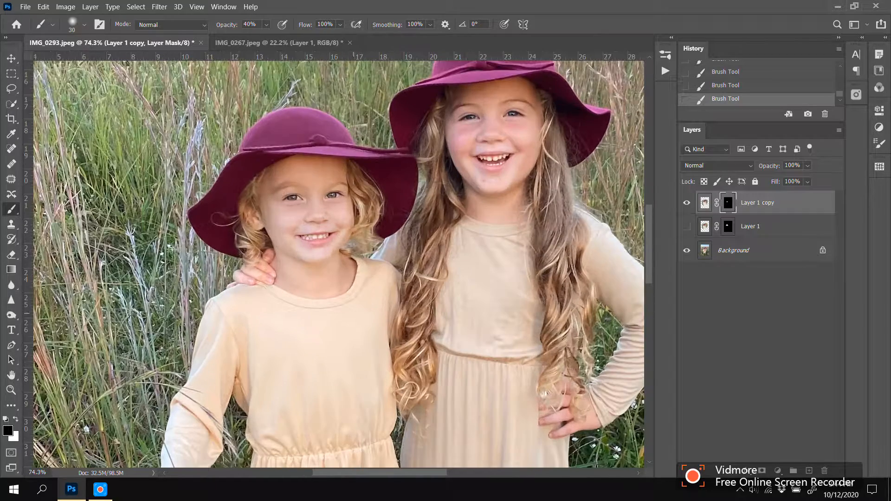
{"action": "scroll", "coordinate": [303, 236], "scroll_direction": "down", "scroll_amount": 7}
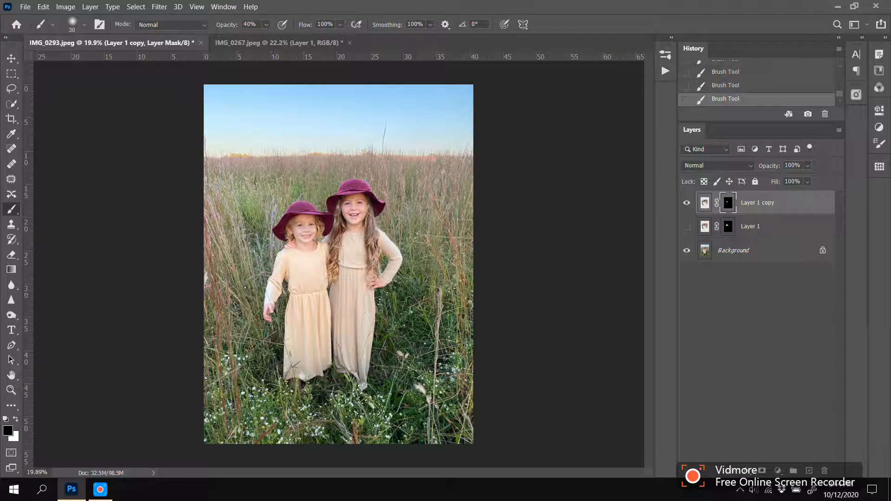
{"action": "scroll", "coordinate": [303, 234], "scroll_direction": "up", "scroll_amount": 6}
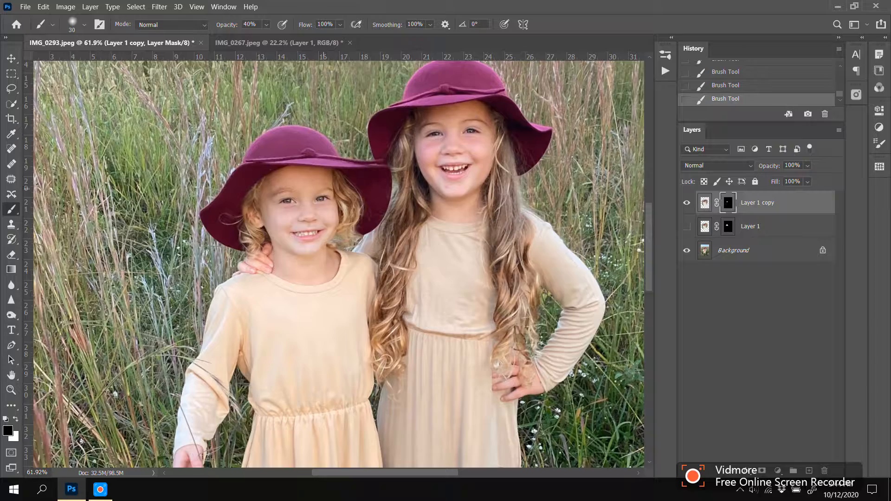
{"action": "scroll", "coordinate": [308, 252], "scroll_direction": "down", "scroll_amount": 2}
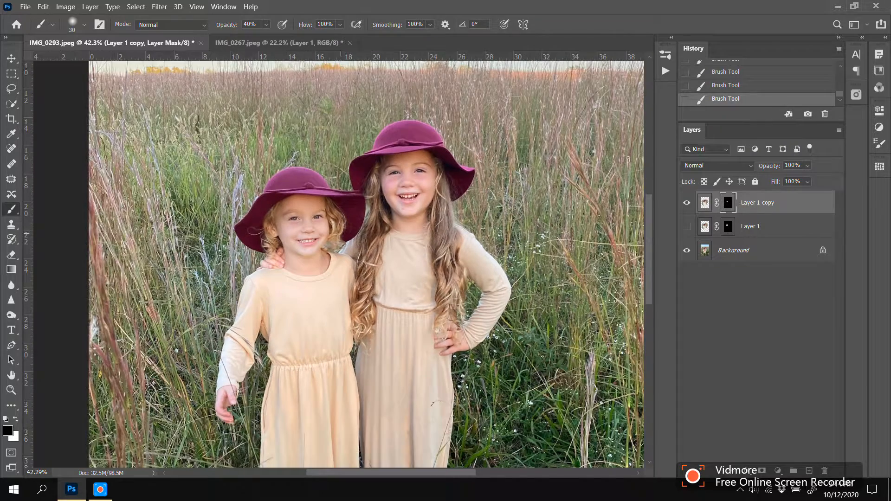
{"action": "scroll", "coordinate": [306, 218], "scroll_direction": "up", "scroll_amount": 4}
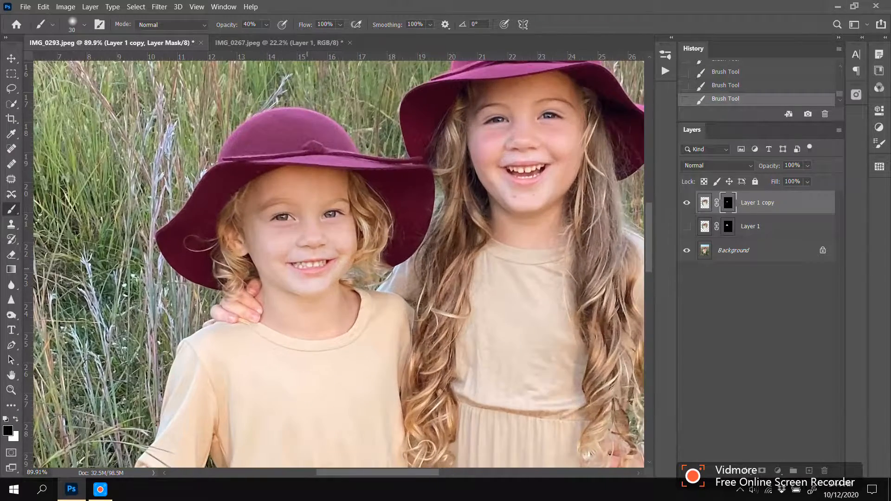
{"action": "scroll", "coordinate": [261, 177], "scroll_direction": "up", "scroll_amount": 2}
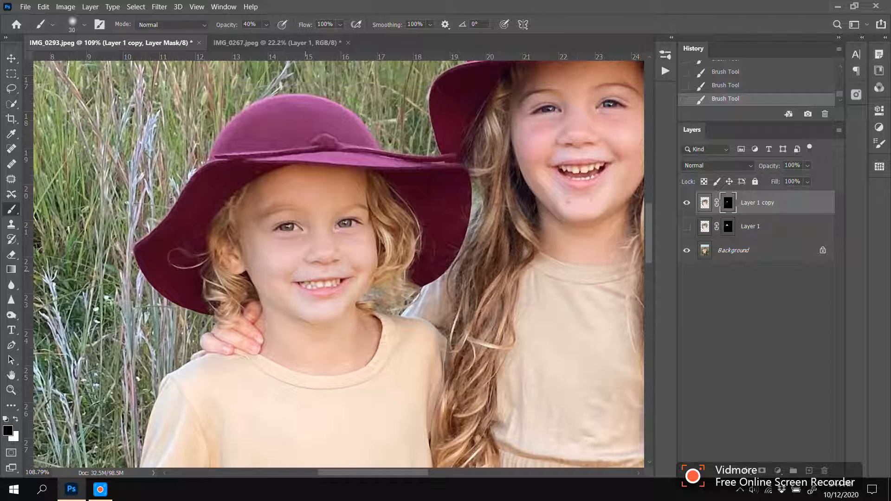
{"action": "scroll", "coordinate": [306, 270], "scroll_direction": "up", "scroll_amount": 1}
Step: Compare the finished face with the original by repeatedly hiding and showing Layer 1 copy, leaving it visible
{"action": "left_click", "coordinate": [687, 203]}
{"action": "left_click", "coordinate": [687, 203]}
{"action": "left_click", "coordinate": [687, 203]}
{"action": "left_click", "coordinate": [687, 203]}
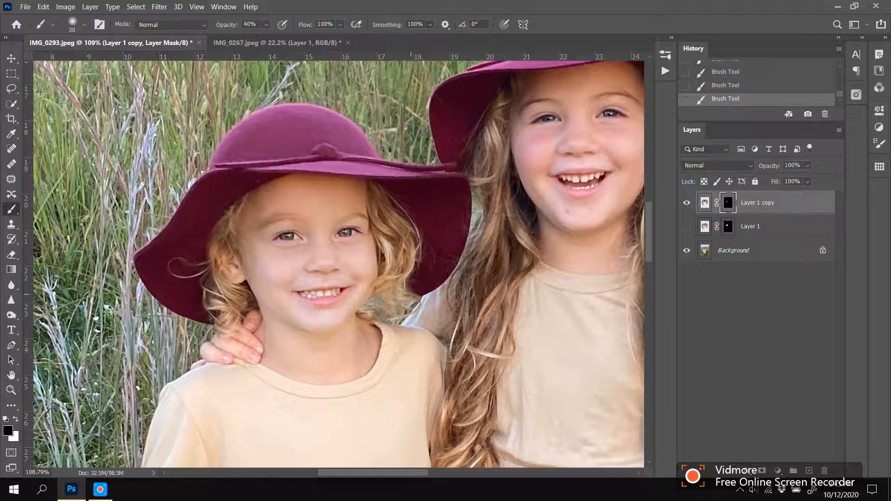
{"action": "scroll", "coordinate": [394, 304], "scroll_direction": "up", "scroll_amount": 1}
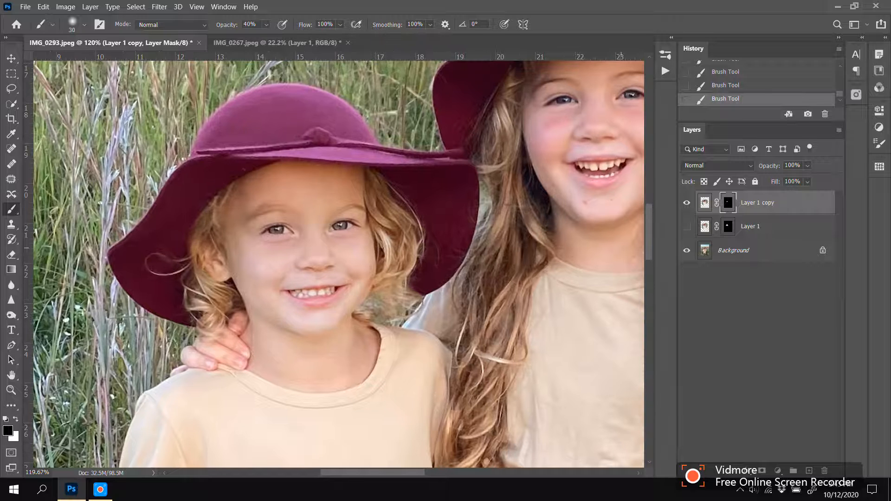
{"action": "left_click", "coordinate": [686, 203]}
{"action": "left_click", "coordinate": [686, 202]}
{"action": "left_click", "coordinate": [687, 203]}
{"action": "left_click", "coordinate": [687, 202]}
{"action": "left_click", "coordinate": [687, 203]}
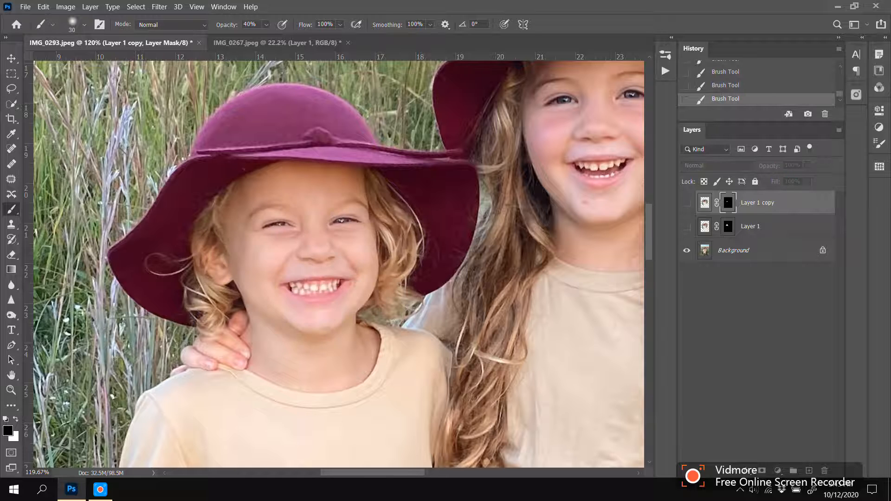
{"action": "left_click", "coordinate": [686, 202]}
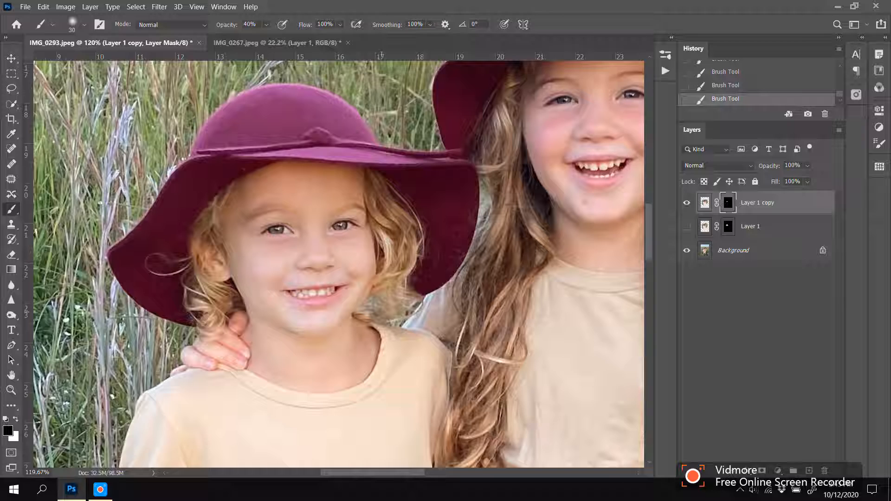
Step: Compare the smaller girl's new face with the original in close-up by toggling Layer 1 copy's visibility
{"action": "scroll", "coordinate": [379, 320], "scroll_direction": "up", "scroll_amount": 3}
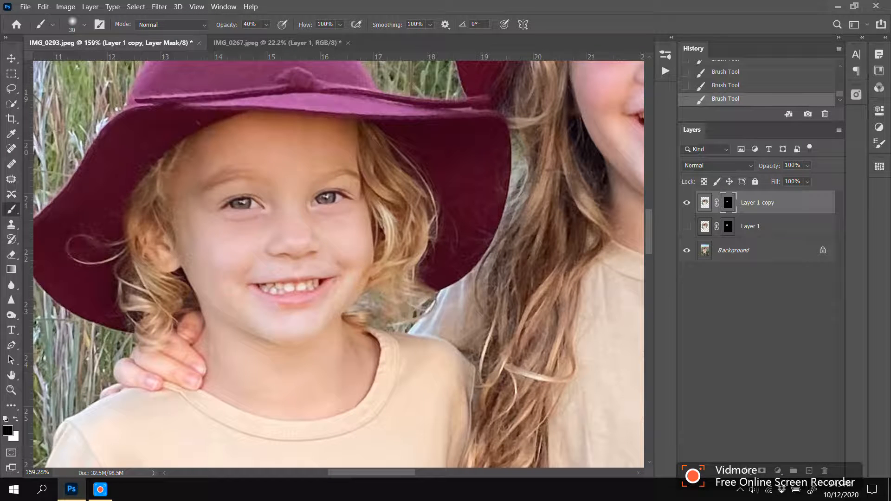
{"action": "left_click", "coordinate": [686, 203]}
{"action": "left_click", "coordinate": [687, 203]}
{"action": "left_click", "coordinate": [687, 202]}
{"action": "left_click", "coordinate": [687, 203]}
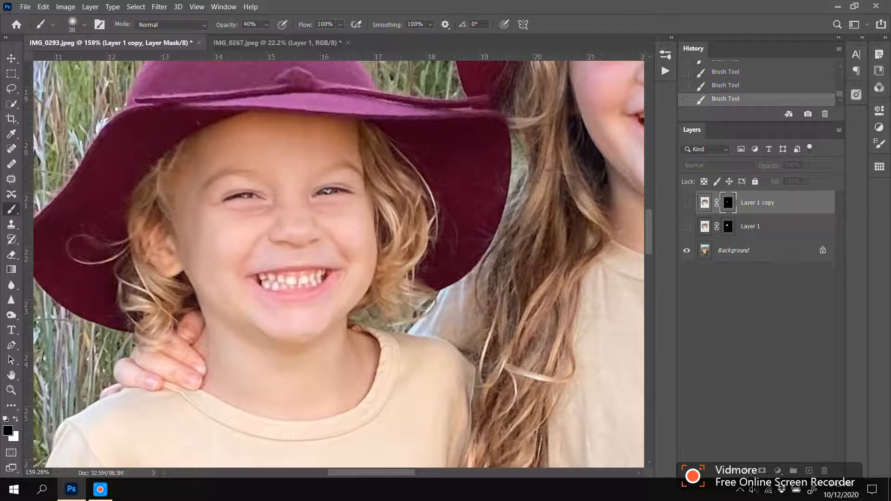
{"action": "left_click", "coordinate": [687, 203]}
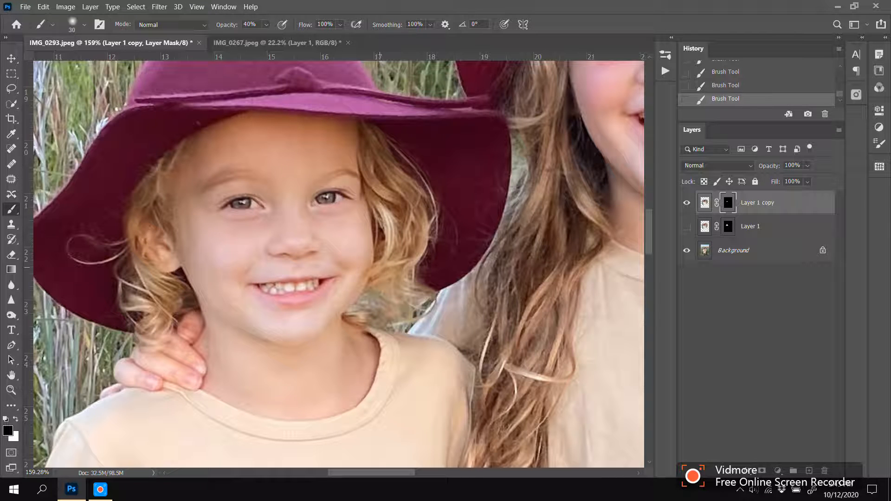
Step: Touch up Layer 1 copy's mask on the smaller girl's face with the brush at 100% opacity, switching from white at 15 px to black at 30 px
{"action": "key", "text": "8"}
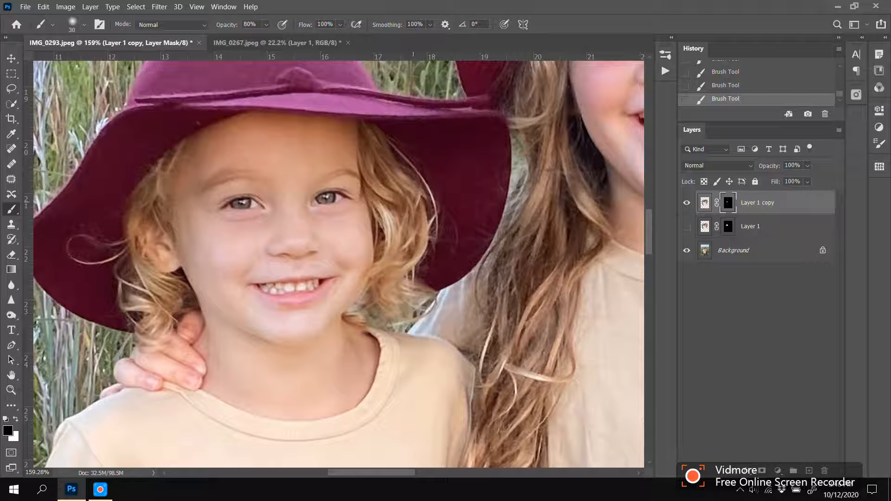
{"action": "scroll", "coordinate": [378, 296], "scroll_direction": "up", "scroll_amount": 1}
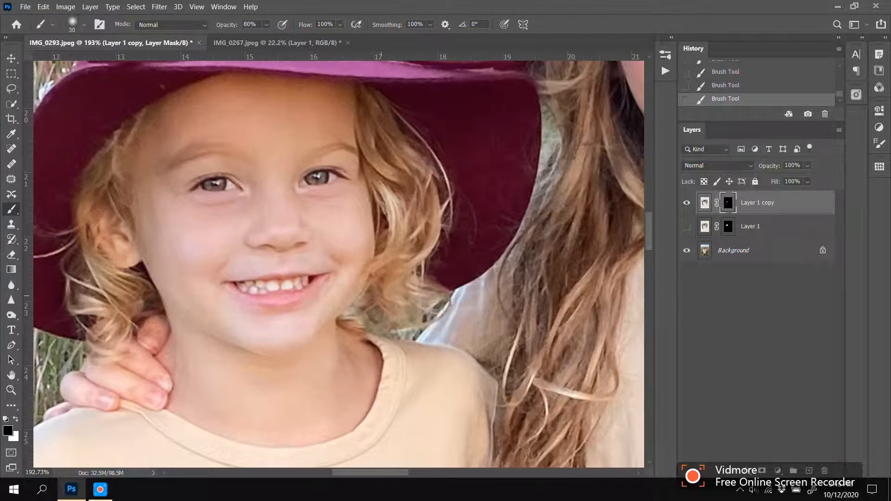
{"action": "key", "text": "x"}
{"action": "key", "text": "bracketleft"}
{"action": "key", "text": "bracketleft"}
{"action": "key", "text": "0"}
{"action": "key", "text": "bracketleft"}
{"action": "left_click", "coordinate": [687, 203]}
{"action": "left_click", "coordinate": [687, 203]}
{"action": "left_click", "coordinate": [687, 203]}
{"action": "left_click", "coordinate": [687, 203]}
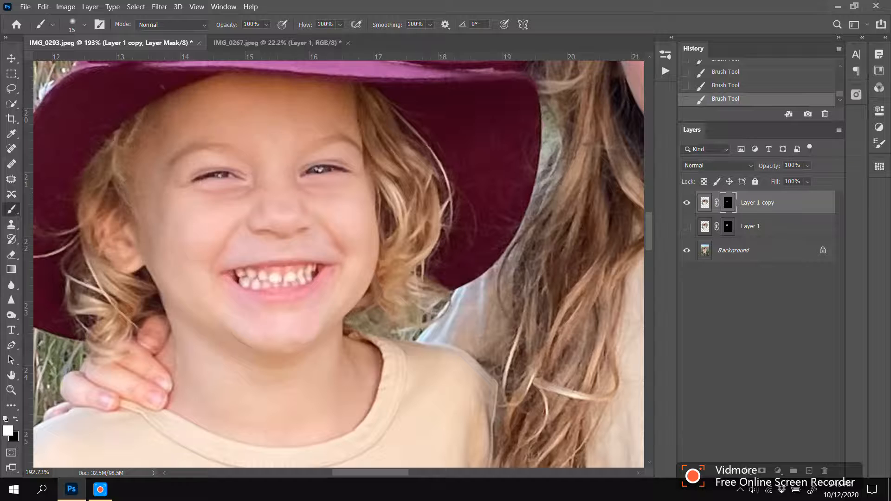
{"action": "key", "text": "x"}
{"action": "key", "text": "bracketright"}
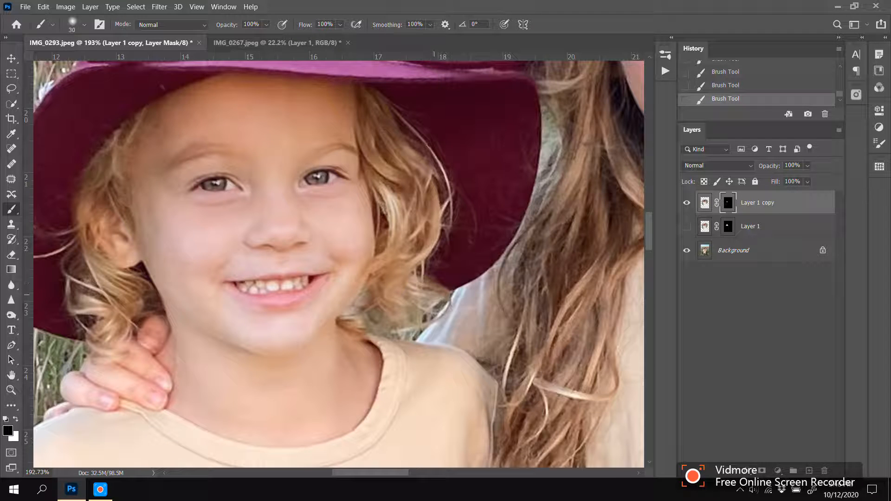
Step: Repeatedly hide and show Layer 1 copy to check the whole face and hat edge against the original, leaving it visible
{"action": "left_click", "coordinate": [687, 202]}
{"action": "left_click", "coordinate": [687, 203]}
{"action": "left_click", "coordinate": [687, 203]}
{"action": "left_click", "coordinate": [687, 202]}
{"action": "left_click", "coordinate": [687, 203]}
{"action": "left_click", "coordinate": [688, 202]}
{"action": "left_click", "coordinate": [687, 203]}
{"action": "left_click", "coordinate": [687, 202]}
{"action": "scroll", "coordinate": [315, 342], "scroll_direction": "left", "scroll_amount": 3}
{"action": "scroll", "coordinate": [315, 342], "scroll_direction": "right", "scroll_amount": 1}
{"action": "left_click", "coordinate": [687, 203]}
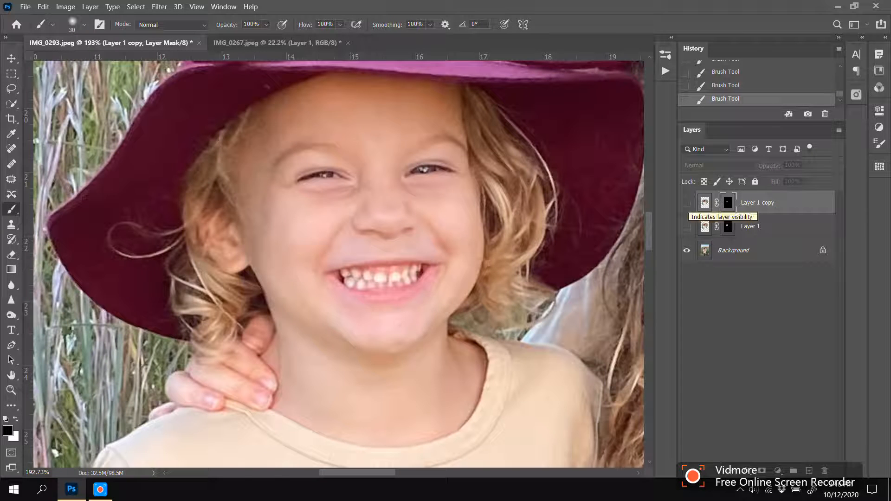
{"action": "left_click", "coordinate": [687, 203]}
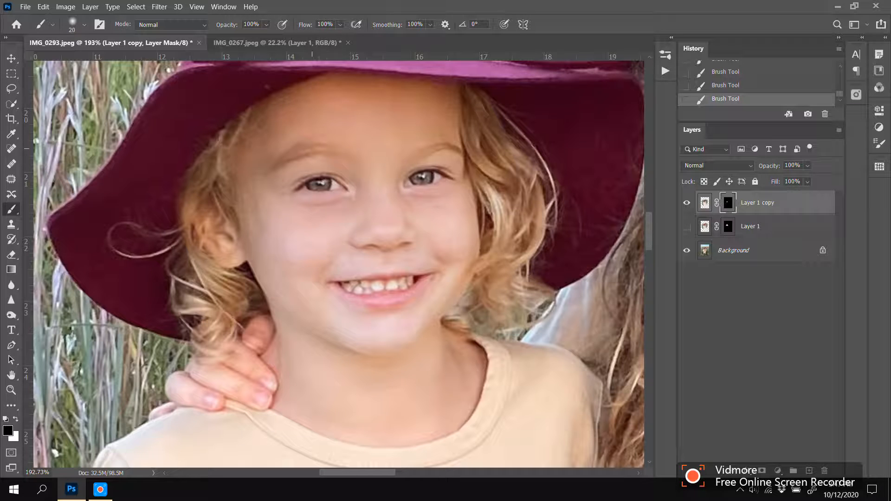
Step: Reveal more of the new eyebrow above the smaller girl's ear-side eye with a white 20 px mask brush, checking it against the original
{"action": "key", "text": "x"}
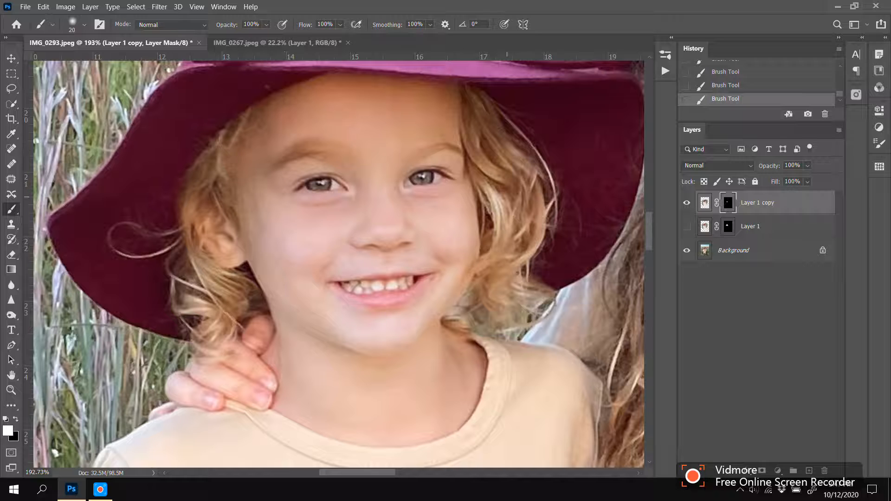
{"action": "left_click", "coordinate": [687, 202]}
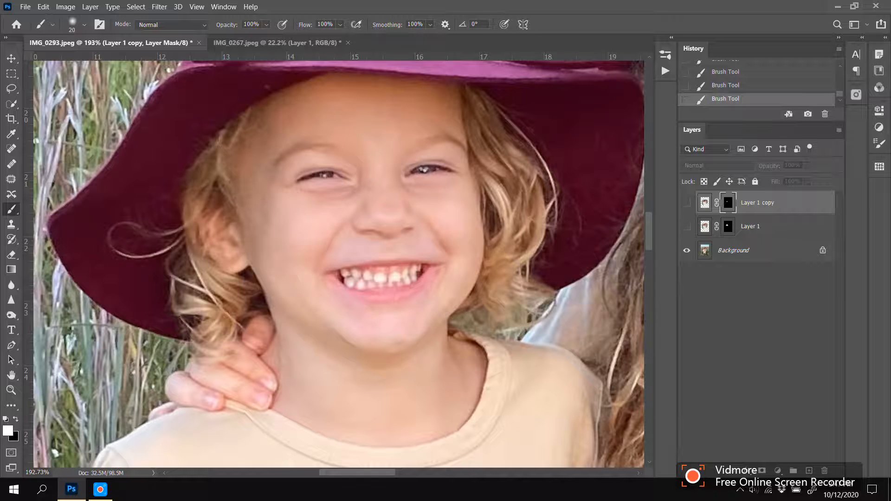
{"action": "left_click", "coordinate": [688, 203]}
{"action": "left_click", "coordinate": [687, 202]}
{"action": "left_click", "coordinate": [687, 203]}
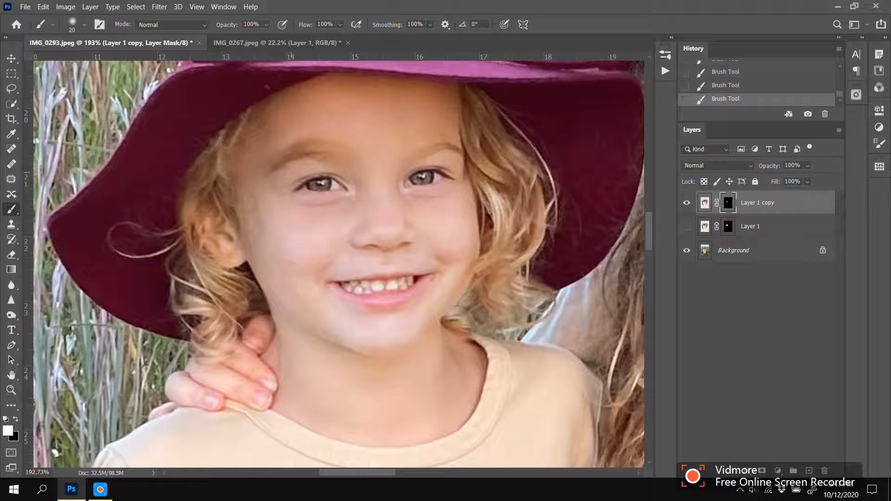
Step: Examine how the eyebrow and forehead change between the original and the new face, leaving Layer 1 copy visible
{"action": "left_click", "coordinate": [687, 203]}
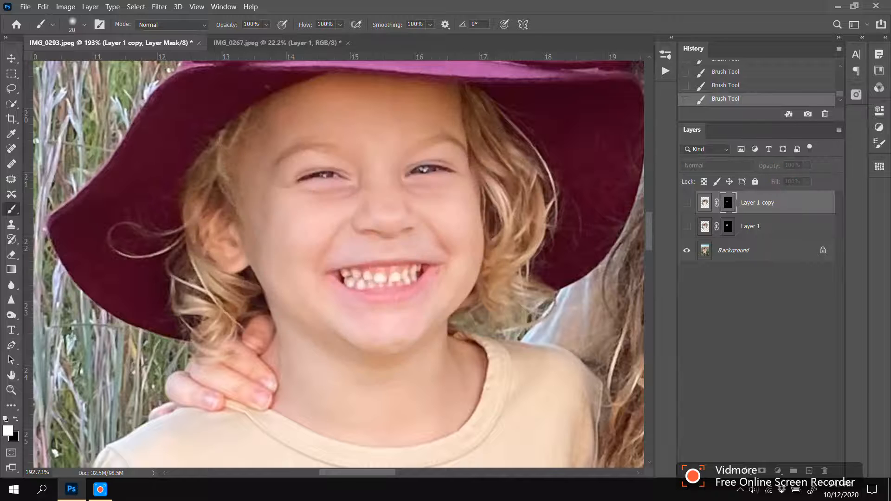
{"action": "left_click", "coordinate": [687, 202]}
{"action": "left_click", "coordinate": [687, 203]}
{"action": "left_click", "coordinate": [687, 203]}
{"action": "left_click", "coordinate": [688, 203]}
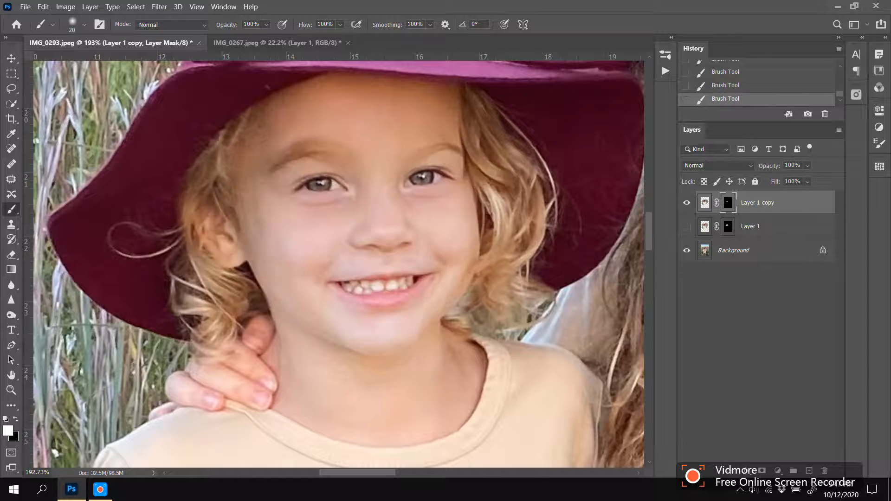
{"action": "left_click", "coordinate": [687, 203]}
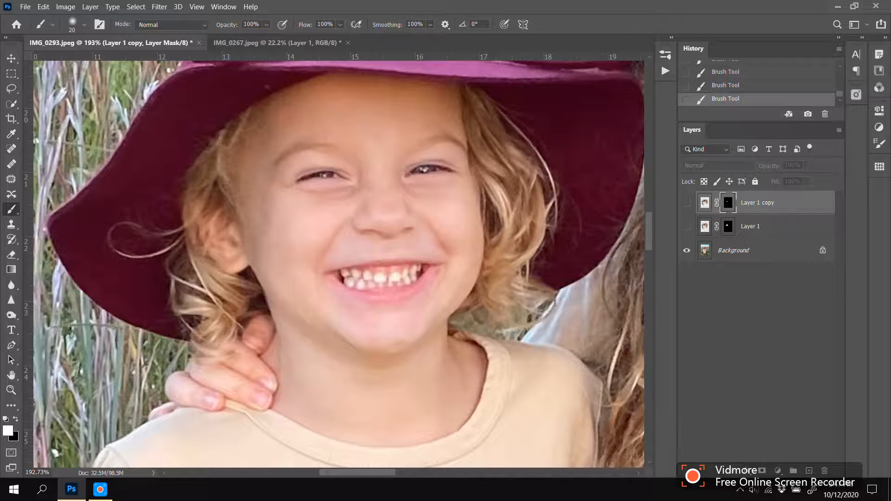
{"action": "left_click", "coordinate": [687, 203]}
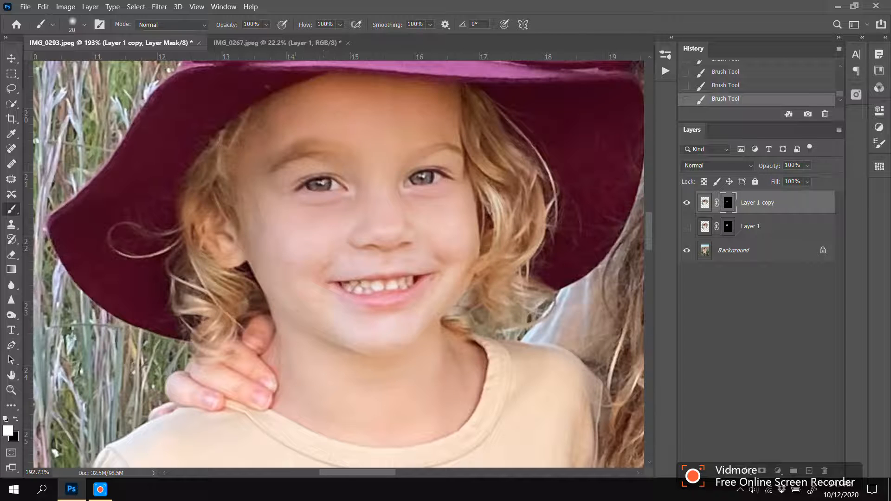
{"action": "left_click", "coordinate": [687, 203]}
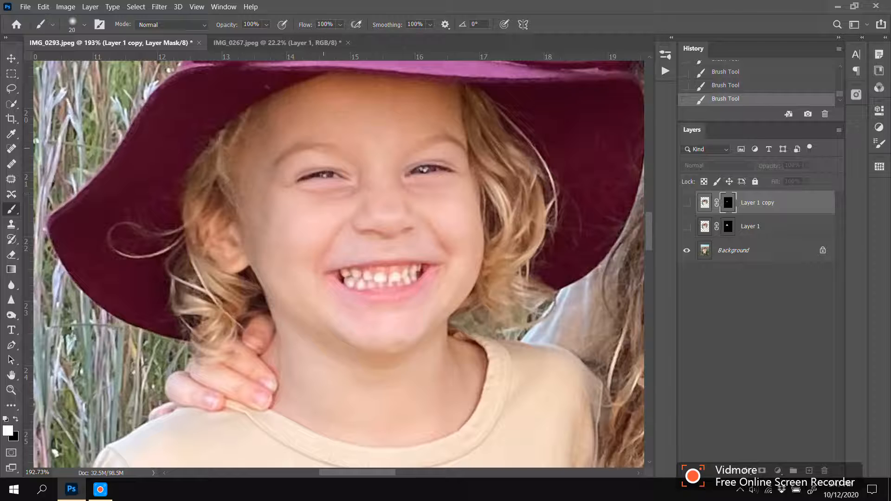
{"action": "left_click", "coordinate": [687, 203]}
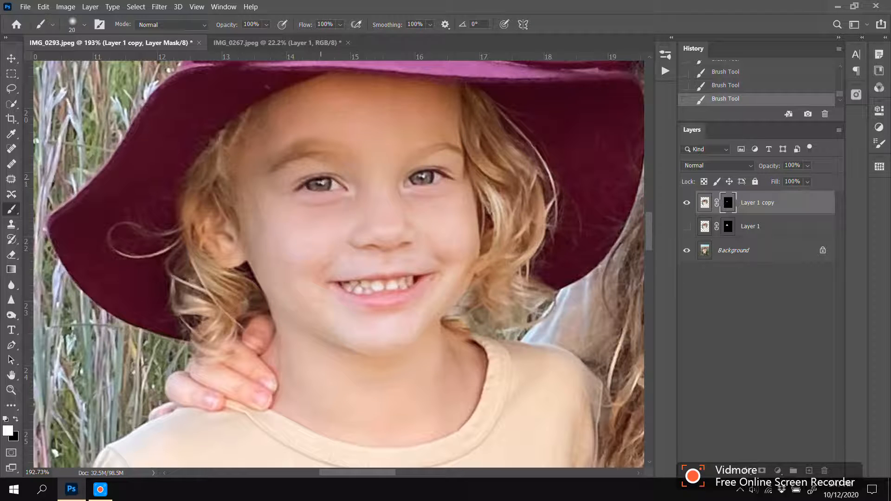
Step: Paint black on Layer 1 copy's mask across the ear-side eyebrow with a 35 px brush at 100% opacity
{"action": "key", "text": "x"}
{"action": "key", "text": "bracketright"}
{"action": "key", "text": "bracketleft"}
{"action": "mouse_move", "coordinate": [341, 154]}
{"action": "left_mouse_down"}
{"action": "mouse_move", "coordinate": [268, 160]}
{"action": "mouse_move", "coordinate": [249, 184]}
{"action": "left_mouse_up"}
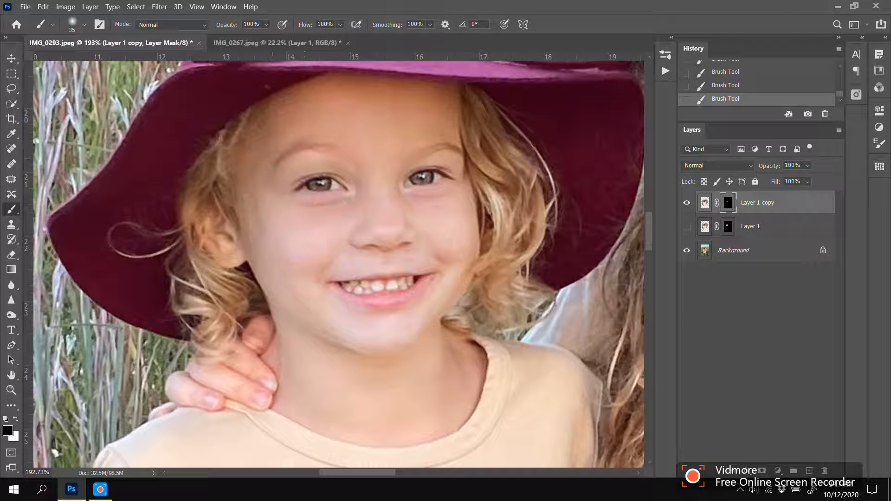
{"action": "scroll", "coordinate": [350, 139], "scroll_direction": "down", "scroll_amount": 5}
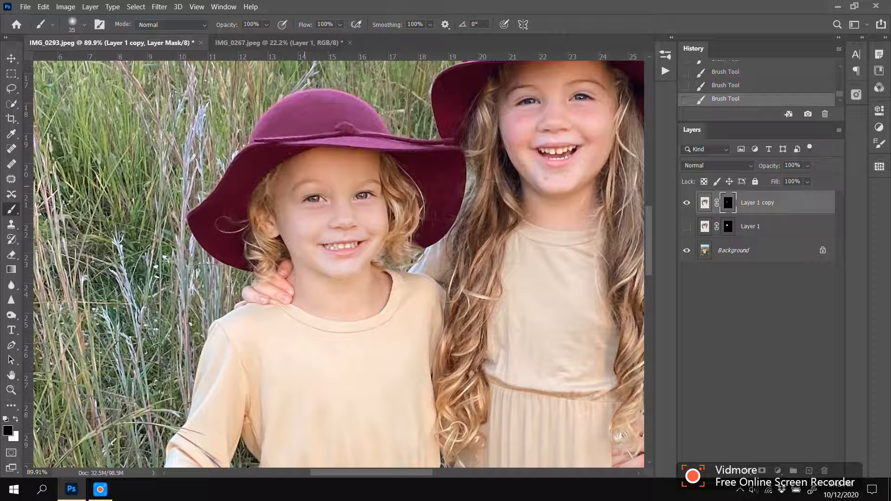
Step: Bring back the new ear-side eyebrow by painting white on Layer 1 copy's mask with a 35 px brush at 100% opacity
{"action": "scroll", "coordinate": [320, 195], "scroll_direction": "up", "scroll_amount": 5}
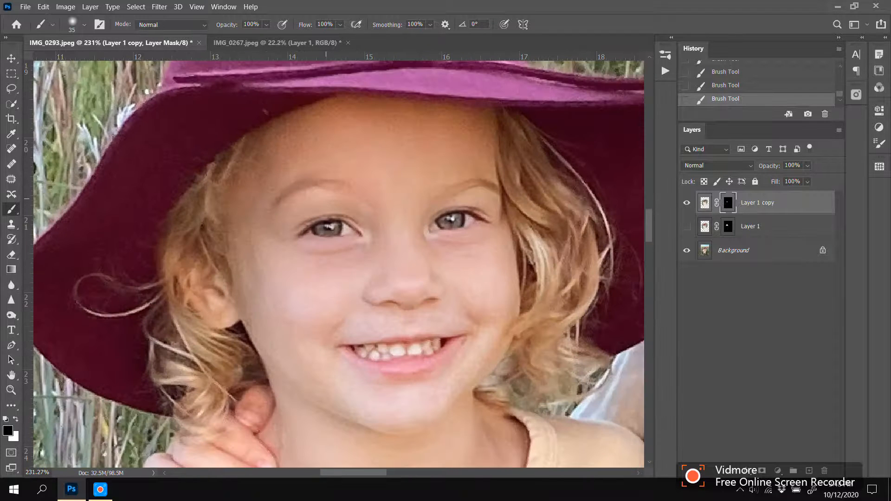
{"action": "key", "text": "x"}
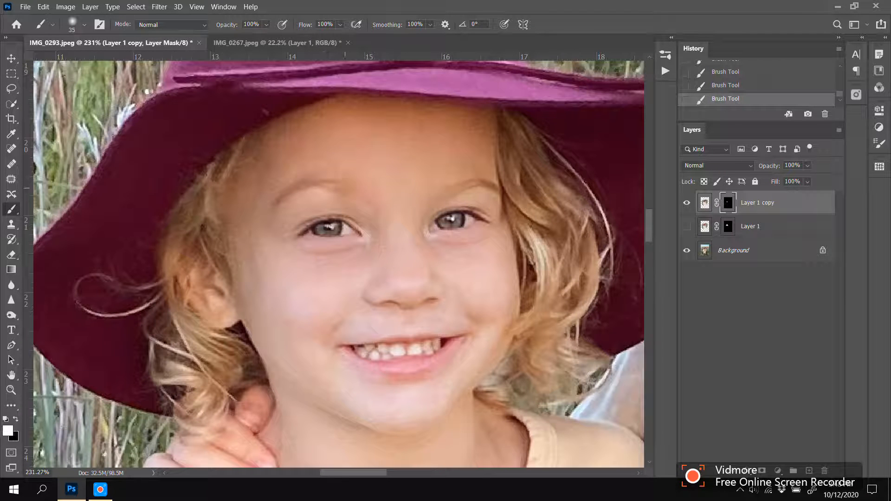
{"action": "mouse_move", "coordinate": [357, 201]}
{"action": "left_mouse_down"}
{"action": "mouse_move", "coordinate": [290, 186]}
{"action": "mouse_move", "coordinate": [318, 190]}
{"action": "mouse_move", "coordinate": [285, 212]}
{"action": "left_mouse_up"}
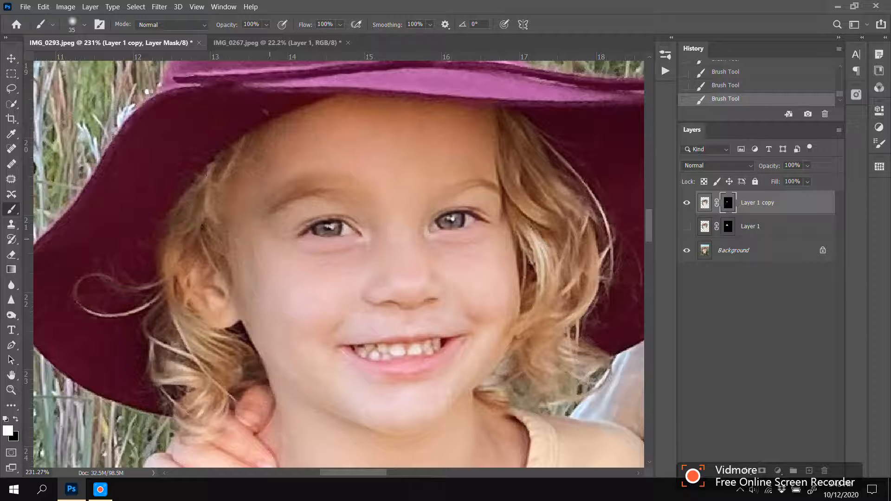
{"action": "scroll", "coordinate": [296, 179], "scroll_direction": "up", "scroll_amount": 2}
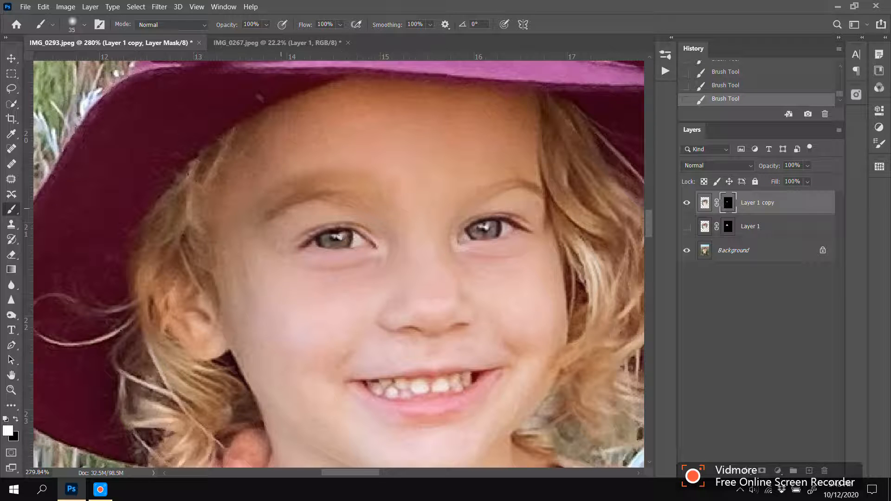
Step: Compare the restored eyebrow with the original at several distances by toggling Layer 1 copy's visibility
{"action": "scroll", "coordinate": [398, 219], "scroll_direction": "down", "scroll_amount": 9}
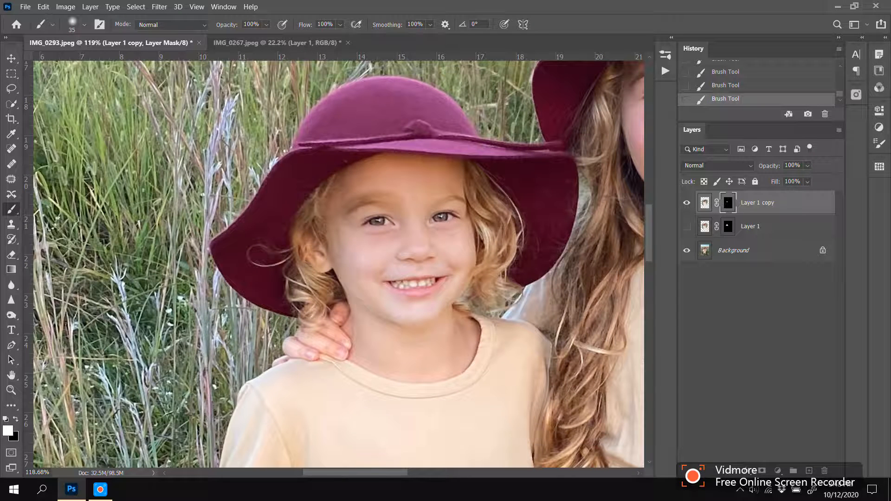
{"action": "left_click", "coordinate": [687, 203]}
{"action": "left_click", "coordinate": [687, 203]}
{"action": "left_click", "coordinate": [686, 203]}
{"action": "left_click", "coordinate": [687, 202]}
{"action": "scroll", "coordinate": [377, 202], "scroll_direction": "up", "scroll_amount": 3}
{"action": "left_click", "coordinate": [687, 203]}
{"action": "left_click", "coordinate": [687, 203]}
{"action": "scroll", "coordinate": [464, 232], "scroll_direction": "up", "scroll_amount": 1}
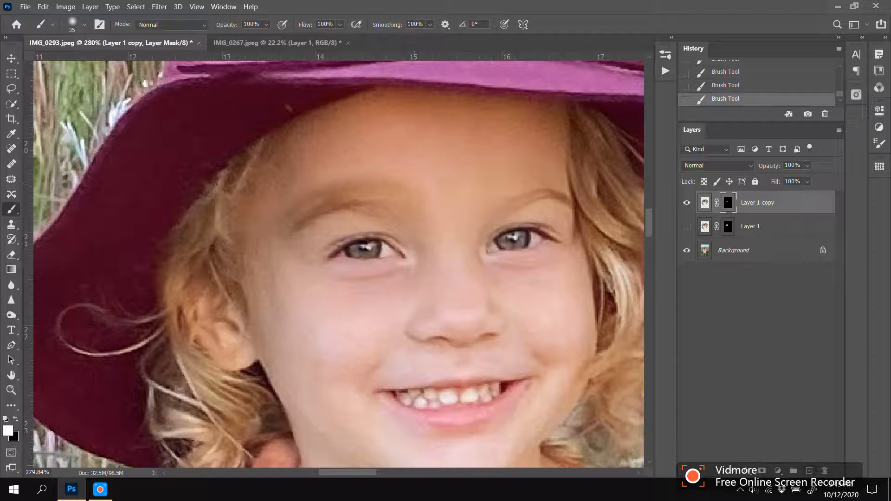
Step: Add a new layer clipped to Layer 1 copy, sample the cheek's skin tone, and set the layer's blend mode to Color
{"action": "left_click", "coordinate": [809, 471]}
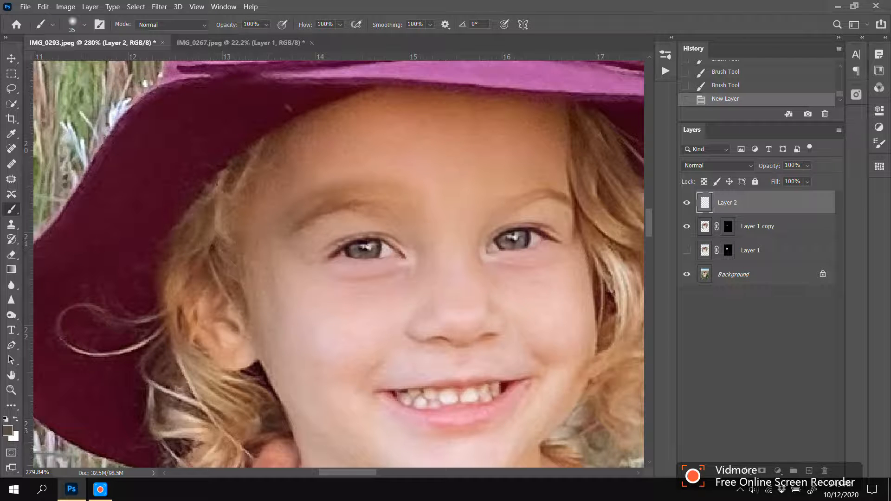
{"action": "right_click", "coordinate": [748, 203]}
{"action": "left_click", "coordinate": [632, 207]}
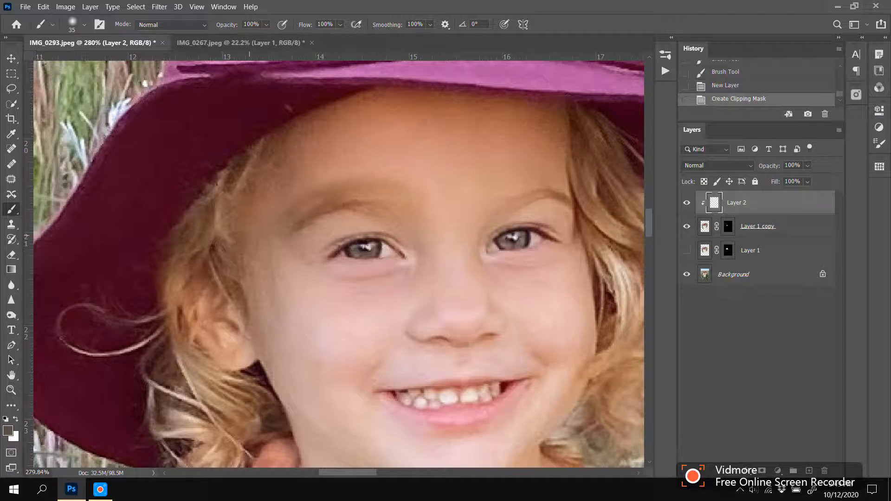
{"action": "scroll", "coordinate": [422, 232], "scroll_direction": "up", "scroll_amount": 1}
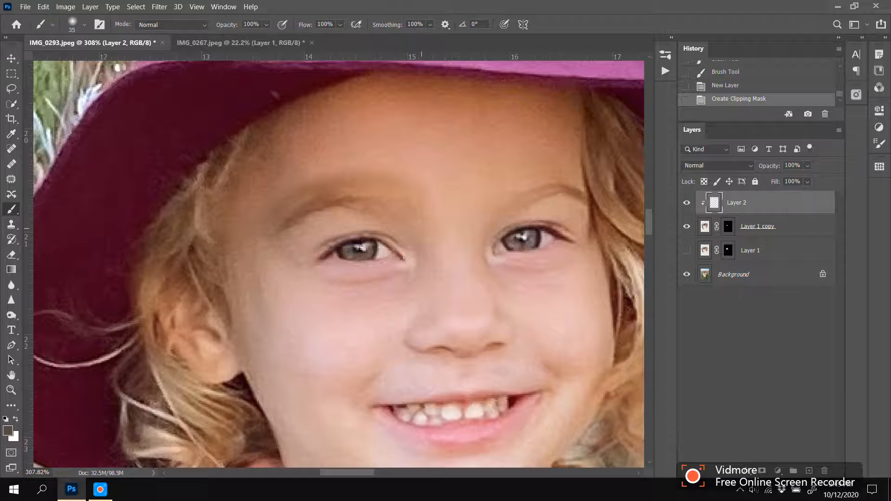
{"action": "left_click", "coordinate": [317, 312], "text": "alt"}
{"action": "left_click", "coordinate": [717, 166]}
{"action": "left_click", "coordinate": [699, 428]}
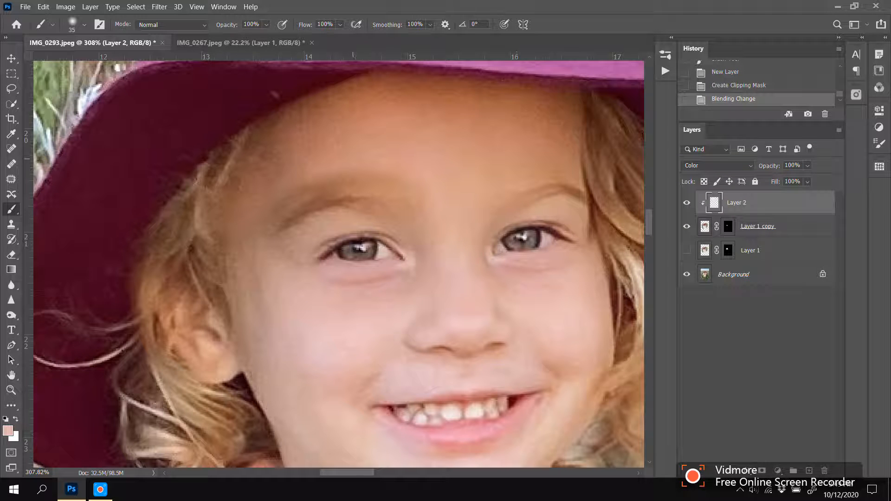
Step: Try tinting the ear-side eyebrow with the sampled skin tone using 30 and 20 px brushes, and delete the clipped layer
{"action": "left_click_drag", "start_coordinate": [354, 181], "coordinate": [265, 194]}
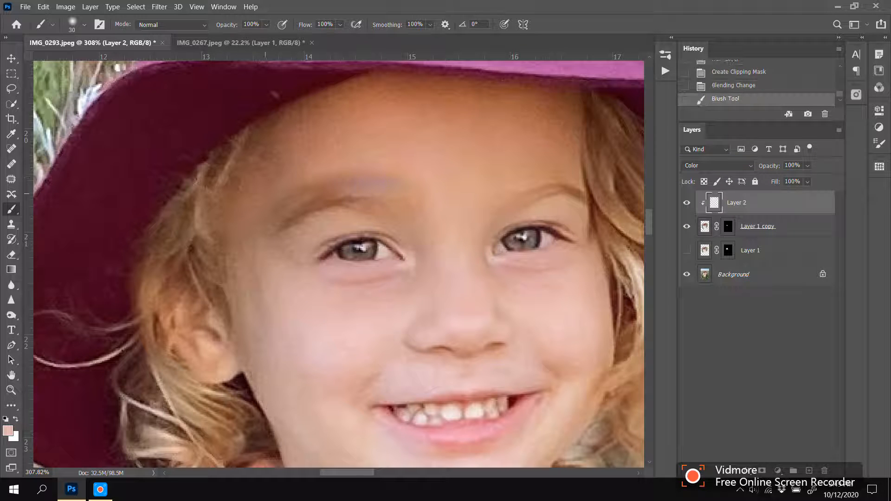
{"action": "key", "text": "bracketleft"}
{"action": "left_click_drag", "start_coordinate": [294, 219], "coordinate": [395, 184]}
{"action": "right_click", "coordinate": [731, 203]}
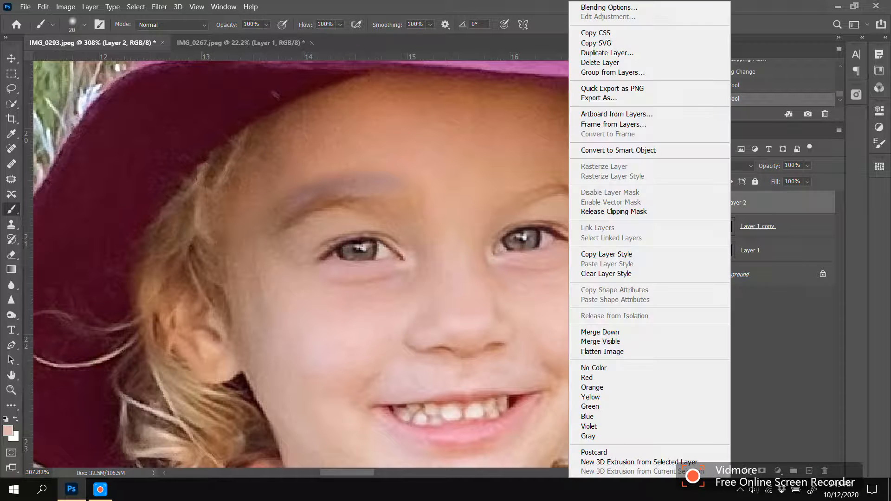
{"action": "left_click", "coordinate": [600, 62]}
{"action": "left_click", "coordinate": [413, 193]}
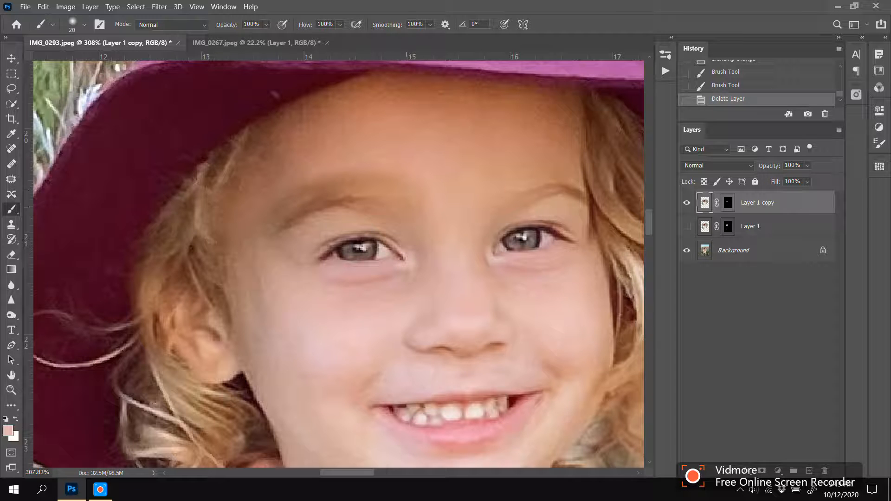
Step: Try to patch the dark band above the ear-side eyebrow on a new empty layer with the Patch tool in Normal mode
{"action": "left_click", "coordinate": [809, 471]}
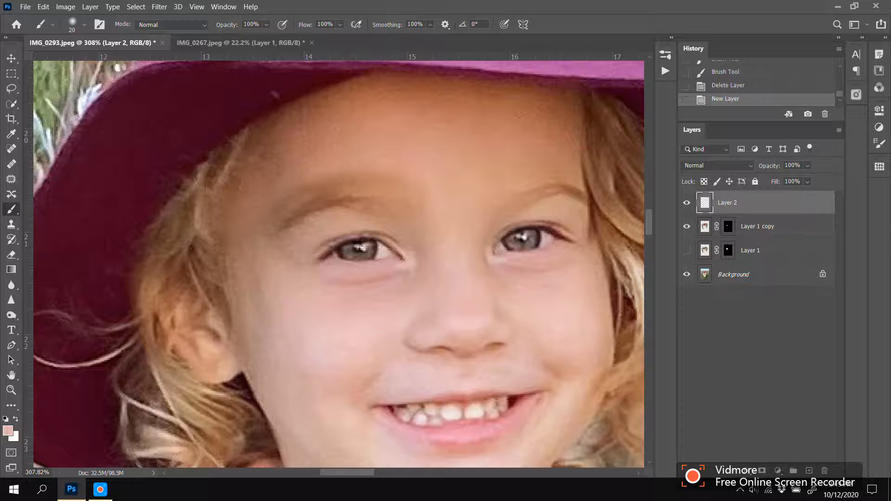
{"action": "left_click", "coordinate": [11, 179]}
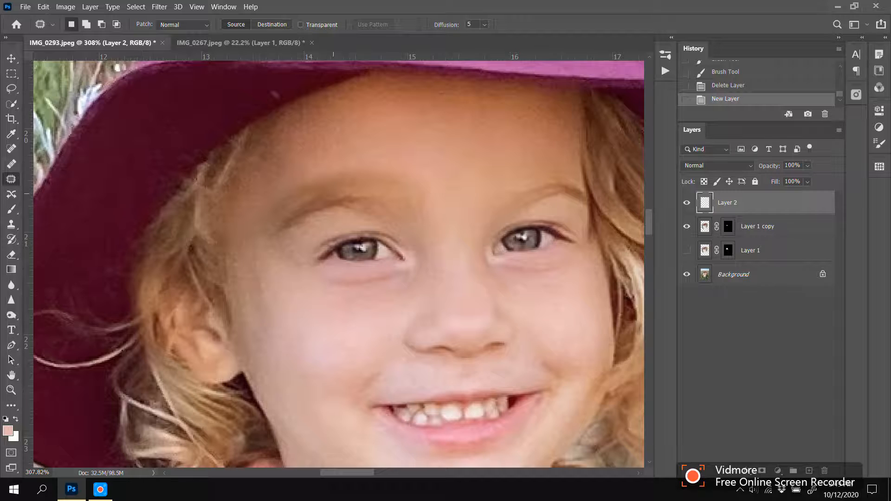
{"action": "scroll", "coordinate": [340, 201], "scroll_direction": "up", "scroll_amount": 2}
{"action": "mouse_move", "coordinate": [372, 150]}
{"action": "left_mouse_down"}
{"action": "mouse_move", "coordinate": [424, 160]}
{"action": "mouse_move", "coordinate": [449, 175]}
{"action": "mouse_move", "coordinate": [449, 190]}
{"action": "mouse_move", "coordinate": [433, 203]}
{"action": "mouse_move", "coordinate": [342, 194]}
{"action": "mouse_move", "coordinate": [251, 225]}
{"action": "mouse_move", "coordinate": [241, 218]}
{"action": "mouse_move", "coordinate": [240, 197]}
{"action": "mouse_move", "coordinate": [265, 179]}
{"action": "mouse_move", "coordinate": [372, 151]}
{"action": "left_mouse_up"}
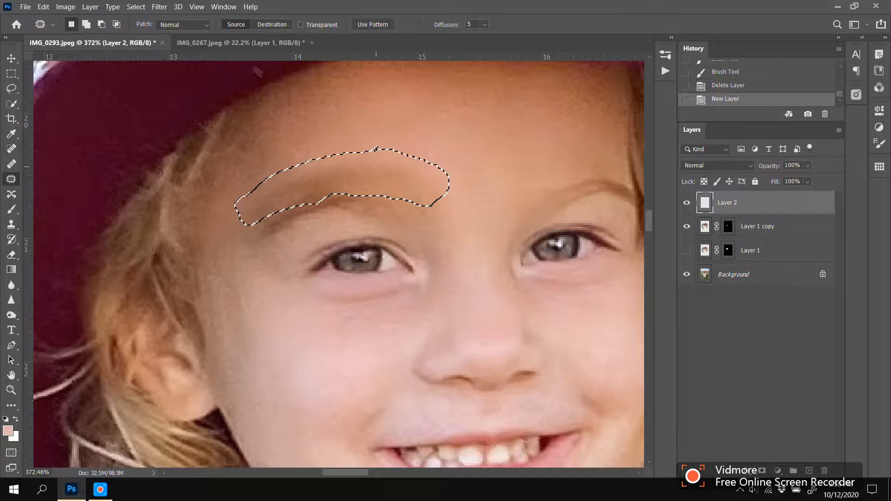
{"action": "left_click", "coordinate": [365, 172]}
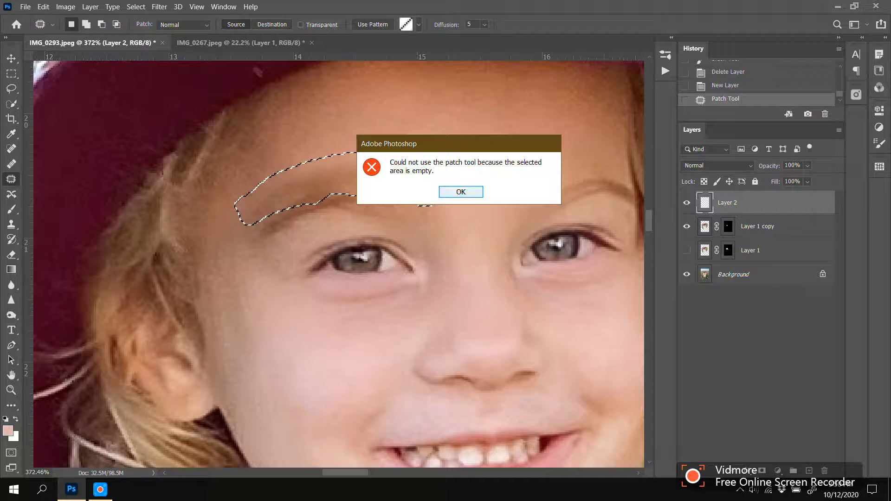
{"action": "left_click", "coordinate": [461, 192]}
{"action": "left_click", "coordinate": [184, 24]}
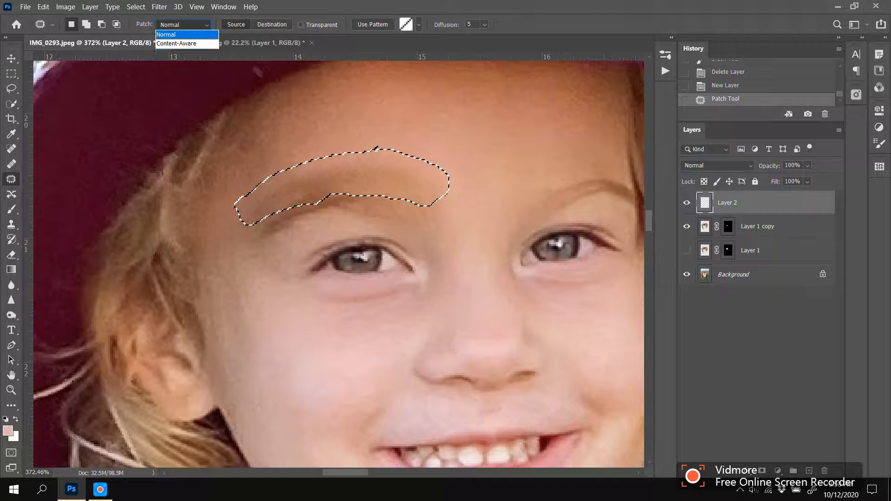
{"action": "left_click", "coordinate": [184, 44]}
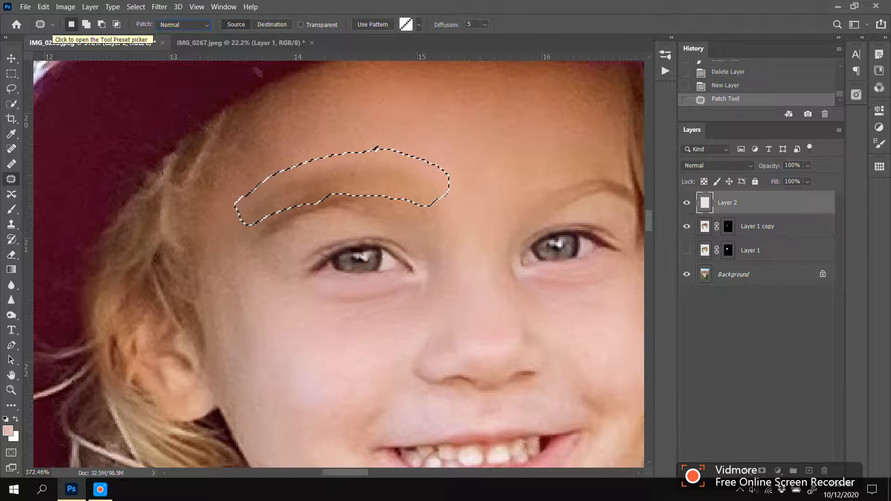
{"action": "left_click", "coordinate": [52, 25]}
{"action": "left_click", "coordinate": [52, 25]}
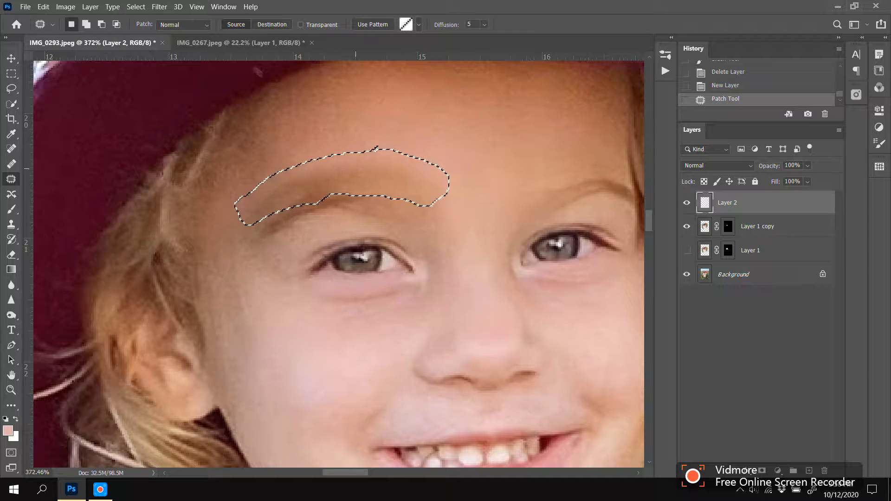
{"action": "left_click", "coordinate": [364, 168]}
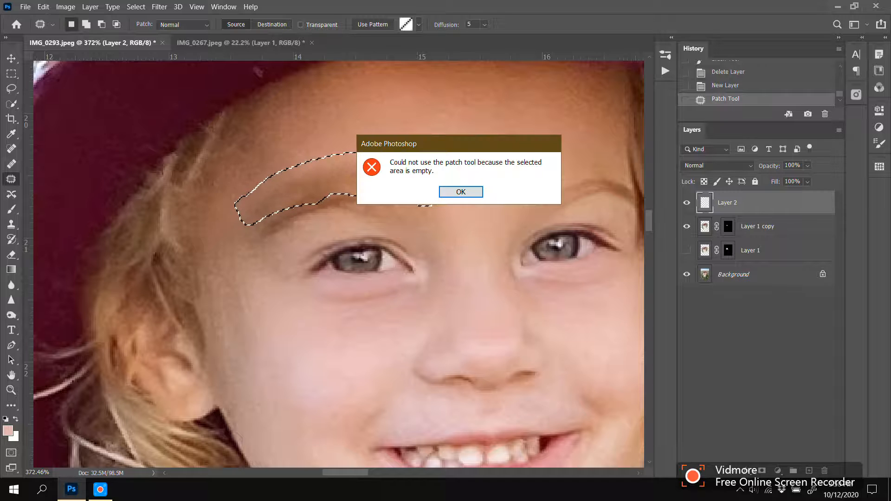
{"action": "left_click", "coordinate": [469, 192]}
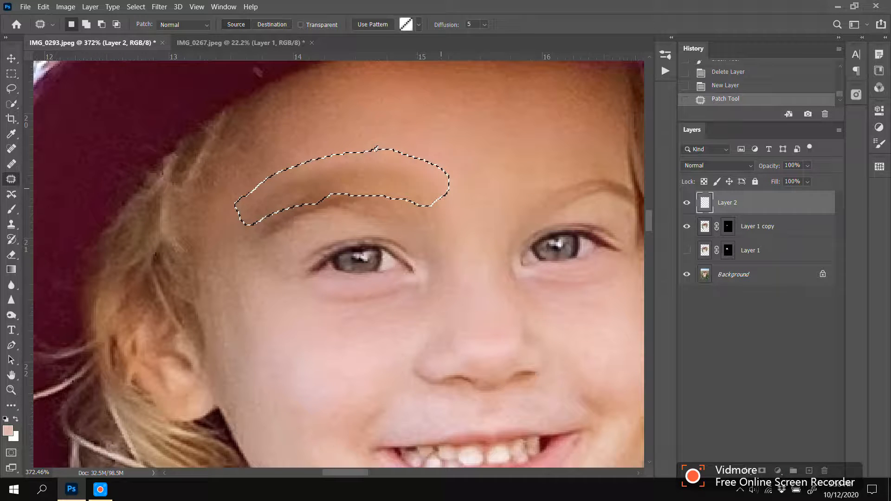
Step: Deselect the eyebrow area and delete the empty Layer 2
{"action": "key", "text": "ctrl+d"}
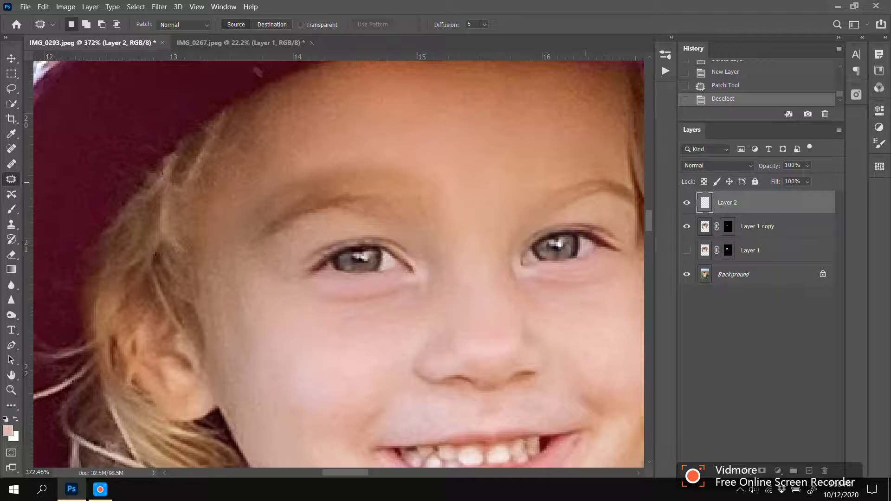
{"action": "right_click", "coordinate": [730, 203]}
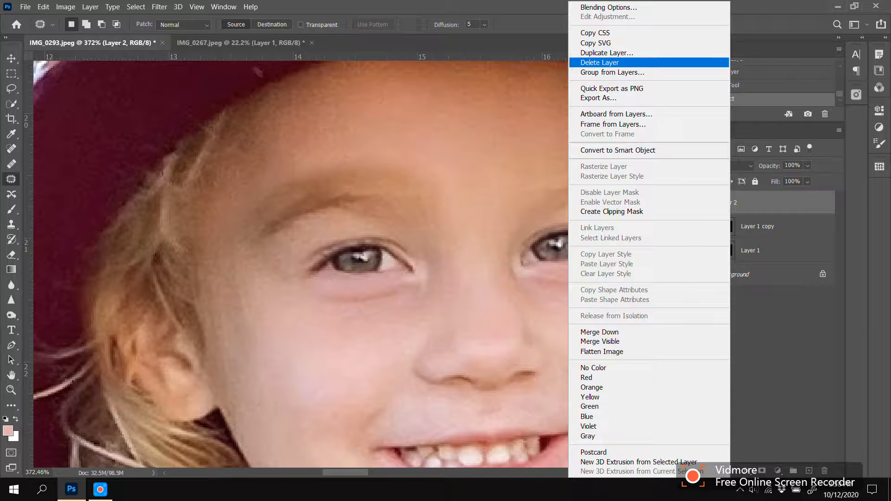
{"action": "left_click", "coordinate": [600, 62]}
{"action": "left_click", "coordinate": [408, 191]}
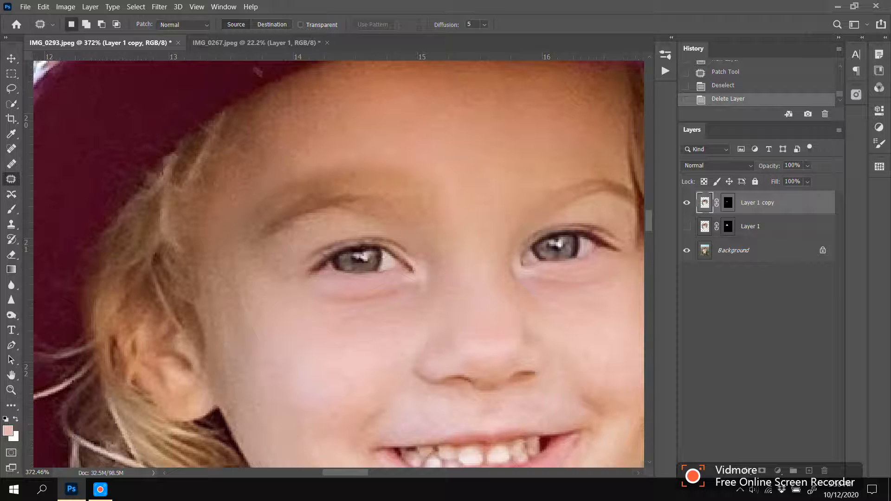
Step: Stamp all visible layers into a new layer and patch the dark band above the ear-side eyebrow with clean forehead skin
{"action": "key", "text": "ctrl+shift+alt+e"}
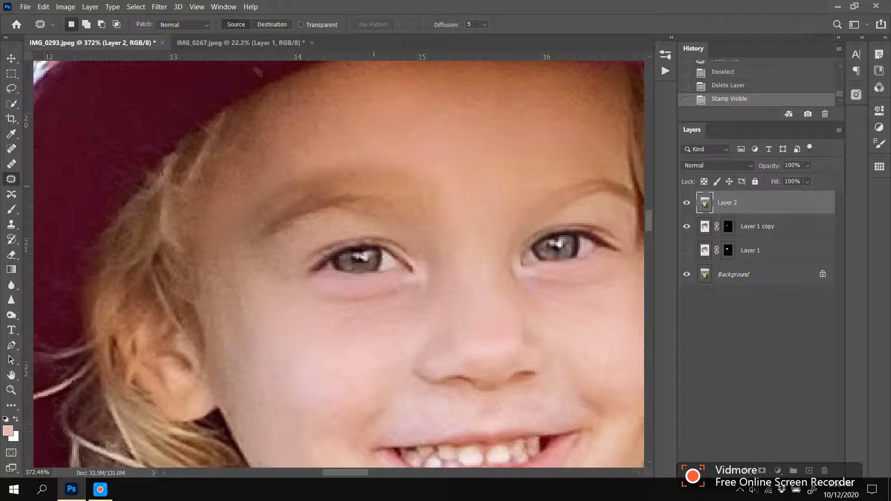
{"action": "mouse_move", "coordinate": [365, 192]}
{"action": "left_mouse_down"}
{"action": "mouse_move", "coordinate": [414, 197]}
{"action": "mouse_move", "coordinate": [448, 182]}
{"action": "mouse_move", "coordinate": [428, 165]}
{"action": "mouse_move", "coordinate": [366, 150]}
{"action": "mouse_move", "coordinate": [281, 175]}
{"action": "mouse_move", "coordinate": [251, 195]}
{"action": "mouse_move", "coordinate": [243, 223]}
{"action": "mouse_move", "coordinate": [275, 221]}
{"action": "mouse_move", "coordinate": [312, 194]}
{"action": "mouse_move", "coordinate": [365, 192]}
{"action": "mouse_move", "coordinate": [374, 175]}
{"action": "mouse_move", "coordinate": [546, 149]}
{"action": "mouse_move", "coordinate": [522, 150]}
{"action": "mouse_move", "coordinate": [528, 157]}
{"action": "mouse_move", "coordinate": [317, 360]}
{"action": "mouse_move", "coordinate": [342, 345]}
{"action": "mouse_move", "coordinate": [496, 160]}
{"action": "mouse_move", "coordinate": [466, 128]}
{"action": "left_mouse_up"}
{"action": "left_click_drag", "start_coordinate": [367, 151], "coordinate": [367, 151]}
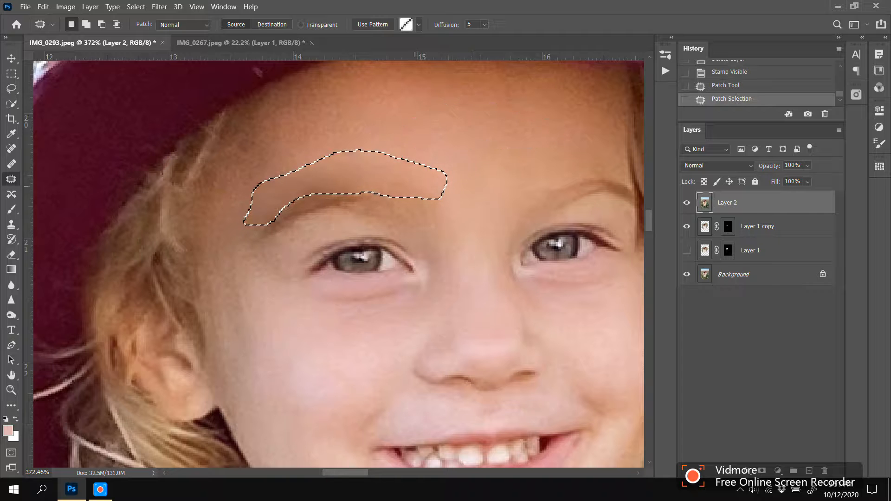
{"action": "key", "text": "ctrl+d"}
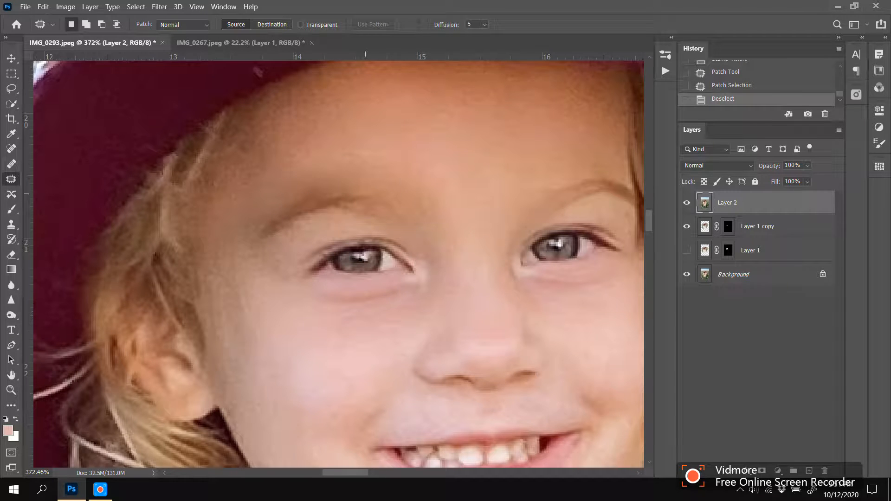
Step: Patch the remaining discoloured skin directly above the ear-side eyebrow using skin from the middle of the forehead
{"action": "scroll", "coordinate": [365, 190], "scroll_direction": "up", "scroll_amount": 1}
{"action": "mouse_move", "coordinate": [314, 150]}
{"action": "left_mouse_down"}
{"action": "mouse_move", "coordinate": [344, 148]}
{"action": "mouse_move", "coordinate": [328, 179]}
{"action": "mouse_move", "coordinate": [309, 154]}
{"action": "mouse_move", "coordinate": [426, 160]}
{"action": "left_mouse_up"}
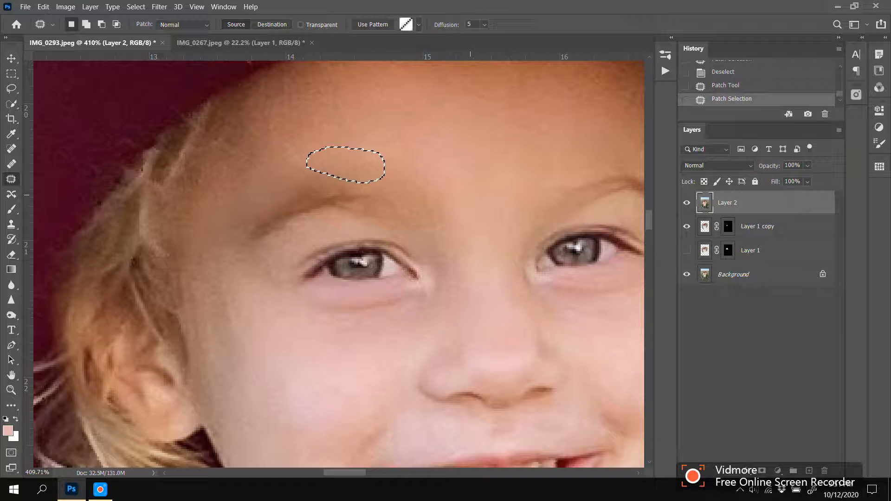
{"action": "key", "text": "ctrl+d"}
{"action": "mouse_move", "coordinate": [294, 174]}
{"action": "left_mouse_down"}
{"action": "mouse_move", "coordinate": [345, 172]}
{"action": "mouse_move", "coordinate": [355, 182]}
{"action": "mouse_move", "coordinate": [291, 204]}
{"action": "mouse_move", "coordinate": [276, 192]}
{"action": "mouse_move", "coordinate": [284, 180]}
{"action": "mouse_move", "coordinate": [500, 202]}
{"action": "mouse_move", "coordinate": [487, 189]}
{"action": "left_mouse_up"}
{"action": "key", "text": "ctrl+d"}
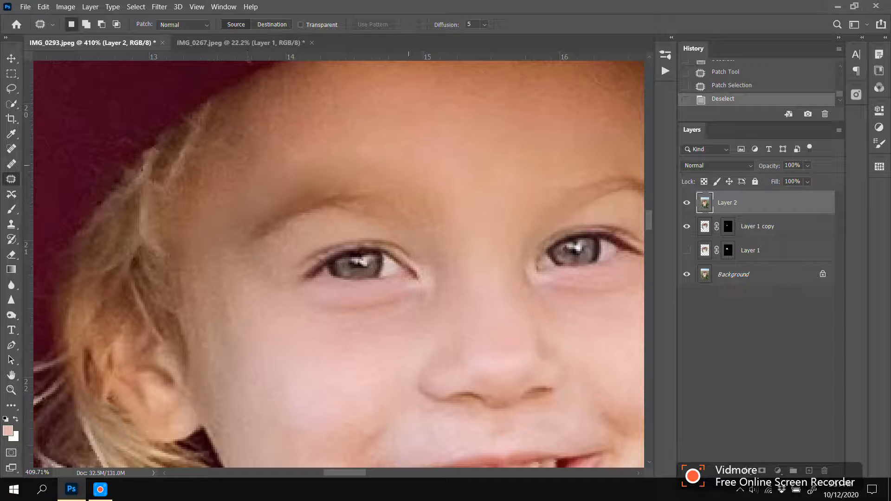
Step: Patch the skin near the ear-side eyebrow's inner end and at its temple end with clean forehead skin
{"action": "mouse_move", "coordinate": [404, 157]}
{"action": "left_mouse_down"}
{"action": "mouse_move", "coordinate": [467, 207]}
{"action": "mouse_move", "coordinate": [403, 167]}
{"action": "mouse_move", "coordinate": [405, 158]}
{"action": "left_mouse_up"}
{"action": "left_click_drag", "start_coordinate": [437, 182], "coordinate": [503, 175]}
{"action": "key", "text": "ctrl+d"}
{"action": "mouse_move", "coordinate": [218, 216]}
{"action": "left_mouse_down"}
{"action": "mouse_move", "coordinate": [231, 201]}
{"action": "mouse_move", "coordinate": [249, 228]}
{"action": "mouse_move", "coordinate": [217, 214]}
{"action": "mouse_move", "coordinate": [344, 137]}
{"action": "left_mouse_up"}
{"action": "key", "text": "ctrl+d"}
Step: Patch two more uneven areas above the ear-side eyebrow with forehead skin and review the blend at several distances
{"action": "scroll", "coordinate": [268, 187], "scroll_direction": "down", "scroll_amount": 5}
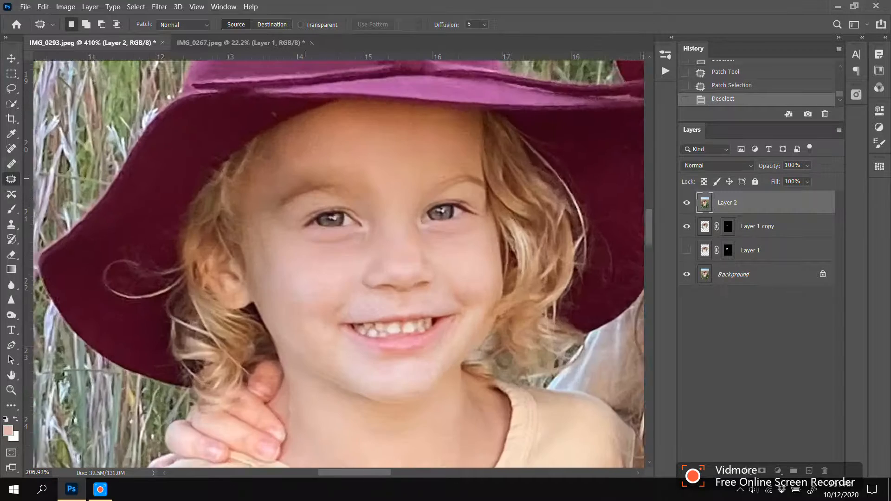
{"action": "scroll", "coordinate": [296, 176], "scroll_direction": "up", "scroll_amount": 4}
{"action": "mouse_move", "coordinate": [308, 163]}
{"action": "left_mouse_down"}
{"action": "mouse_move", "coordinate": [369, 177]}
{"action": "mouse_move", "coordinate": [293, 174]}
{"action": "mouse_move", "coordinate": [381, 149]}
{"action": "left_mouse_up"}
{"action": "key", "text": "ctrl+d"}
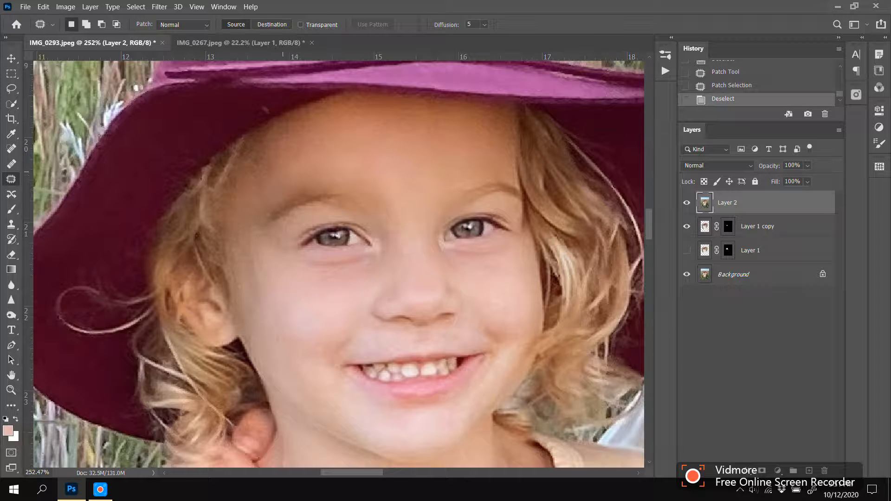
{"action": "mouse_move", "coordinate": [280, 177]}
{"action": "left_mouse_down"}
{"action": "mouse_move", "coordinate": [314, 172]}
{"action": "mouse_move", "coordinate": [324, 186]}
{"action": "mouse_move", "coordinate": [279, 180]}
{"action": "mouse_move", "coordinate": [380, 150]}
{"action": "left_mouse_up"}
{"action": "key", "text": "ctrl+d"}
{"action": "scroll", "coordinate": [279, 186], "scroll_direction": "up", "scroll_amount": 2}
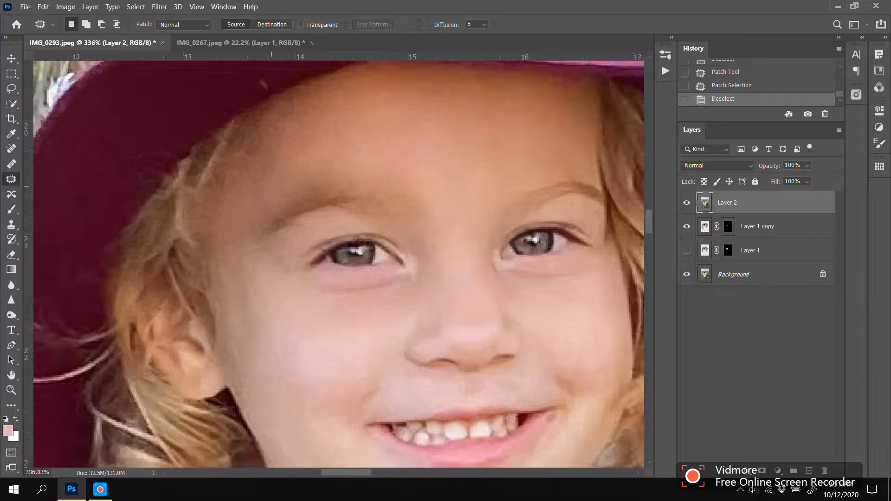
{"action": "scroll", "coordinate": [279, 186], "scroll_direction": "down", "scroll_amount": 5}
{"action": "scroll", "coordinate": [251, 199], "scroll_direction": "up", "scroll_amount": 4}
{"action": "scroll", "coordinate": [276, 196], "scroll_direction": "down", "scroll_amount": 4}
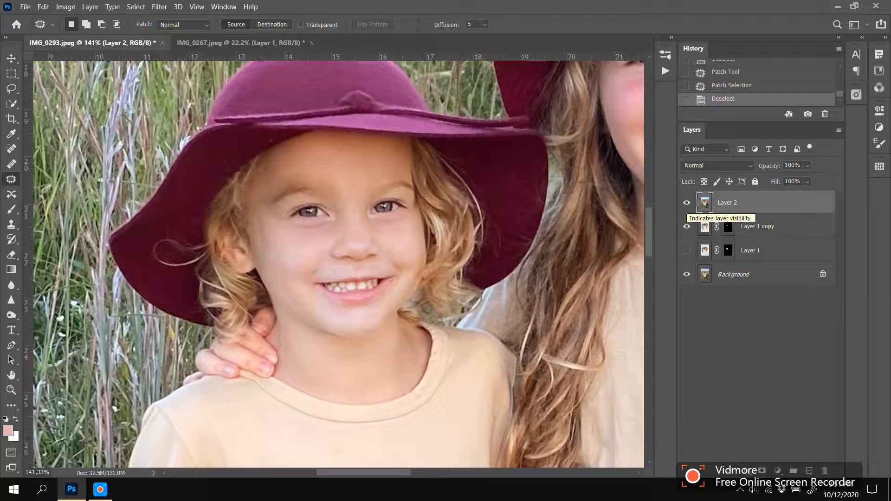
{"action": "scroll", "coordinate": [263, 195], "scroll_direction": "up", "scroll_amount": 4}
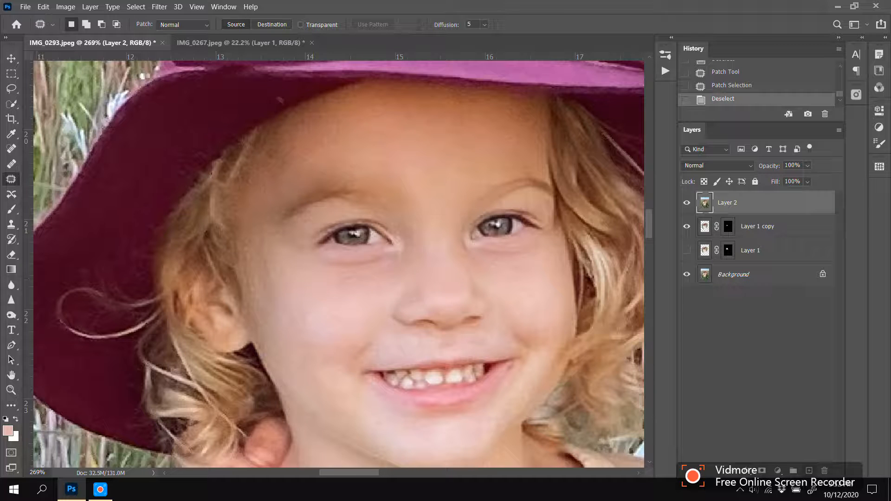
Step: Add a new layer and paint sampled skin tones over the dark area above the ear-side eyebrow with a 20 px brush at 10% opacity
{"action": "key", "text": "ctrl+alt+shift+n"}
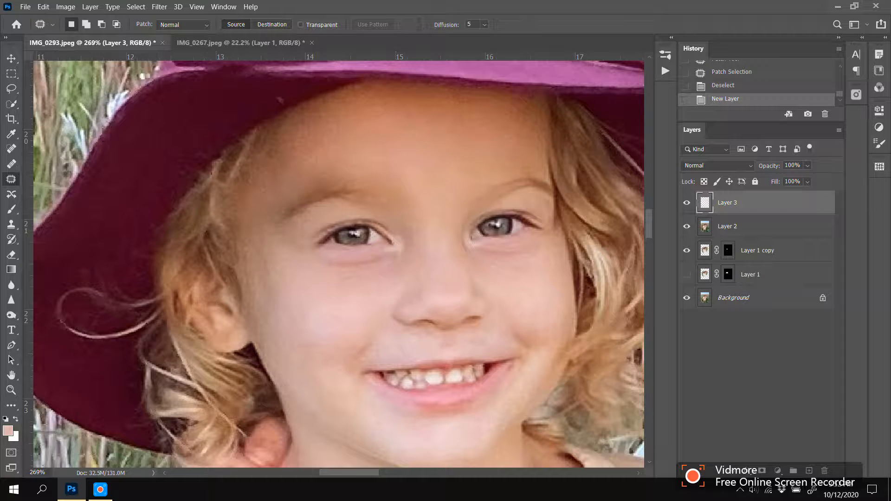
{"action": "scroll", "coordinate": [464, 202], "scroll_direction": "up", "scroll_amount": 1}
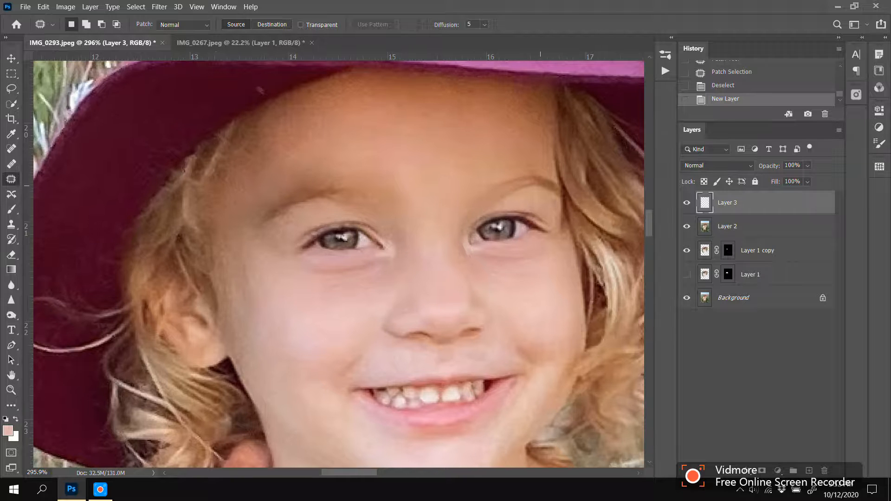
{"action": "left_click", "coordinate": [11, 209]}
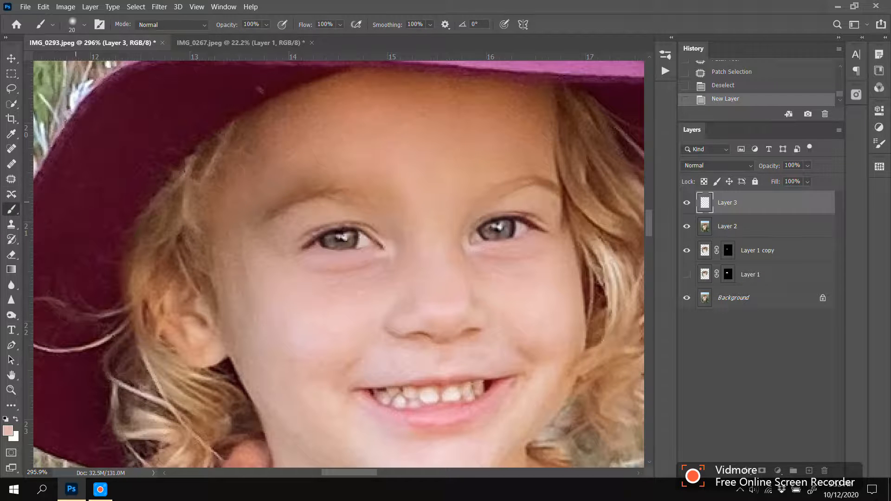
{"action": "left_click", "coordinate": [454, 201], "text": "alt"}
{"action": "key", "text": "1"}
{"action": "left_click_drag", "start_coordinate": [307, 191], "coordinate": [272, 210]}
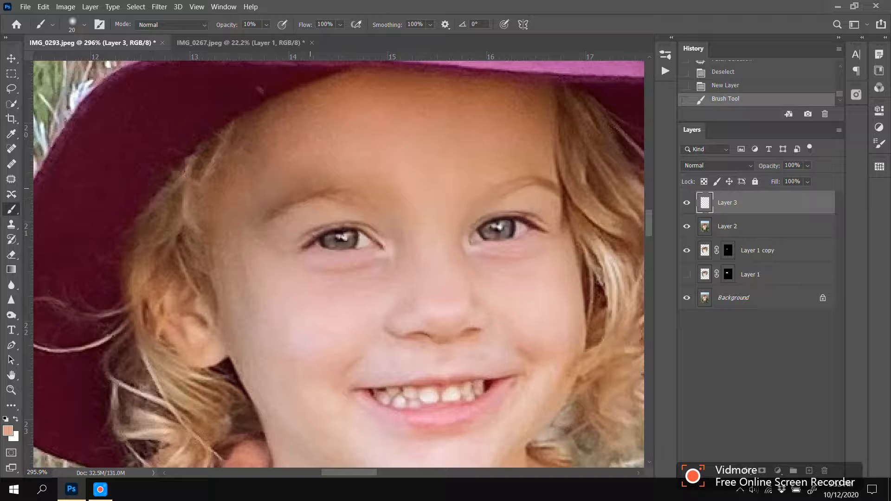
{"action": "left_click_drag", "start_coordinate": [365, 185], "coordinate": [358, 183]}
{"action": "left_click_drag", "start_coordinate": [254, 209], "coordinate": [324, 165]}
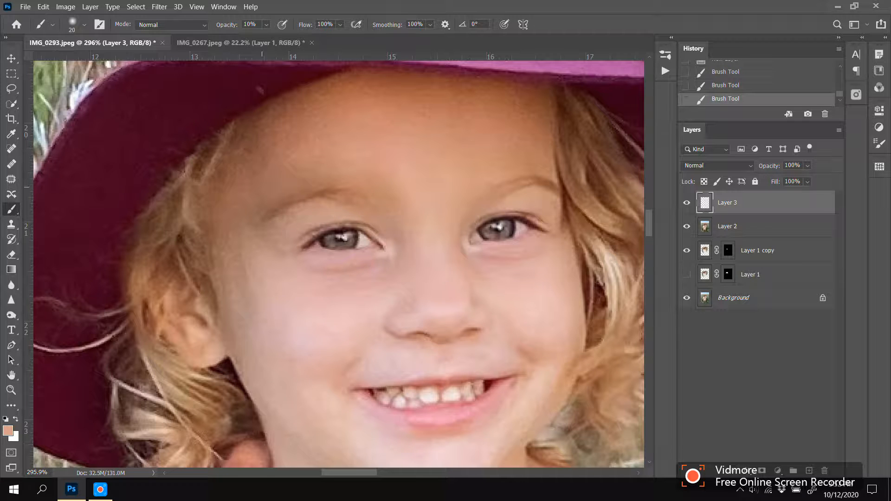
{"action": "left_click_drag", "start_coordinate": [257, 211], "coordinate": [391, 183]}
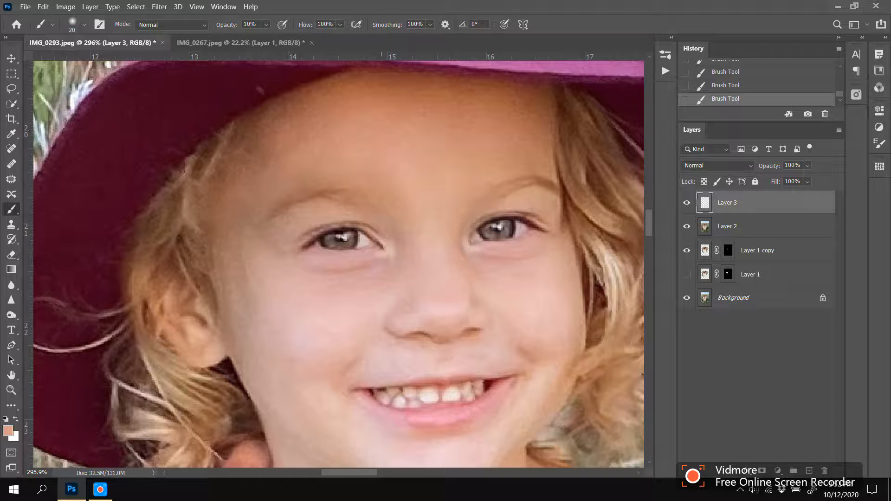
{"action": "left_click", "coordinate": [394, 112], "text": "alt"}
{"action": "left_click", "coordinate": [260, 286], "text": "alt"}
Step: Examine the blended eyebrow at several distances and compare it with the Background alone, then with Layer 2 and Layer 3 shown again
{"action": "scroll", "coordinate": [415, 179], "scroll_direction": "down", "scroll_amount": 3}
{"action": "scroll", "coordinate": [414, 208], "scroll_direction": "down", "scroll_amount": 4}
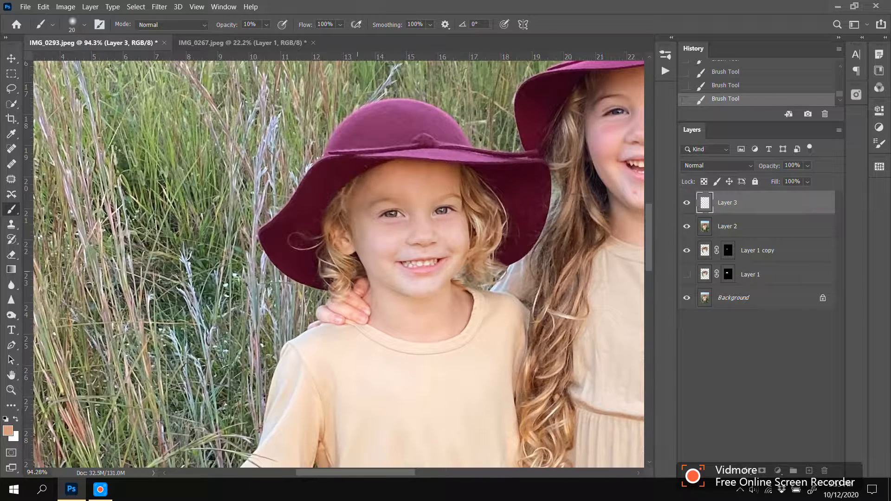
{"action": "scroll", "coordinate": [372, 202], "scroll_direction": "up", "scroll_amount": 5}
{"action": "scroll", "coordinate": [371, 209], "scroll_direction": "up", "scroll_amount": 1}
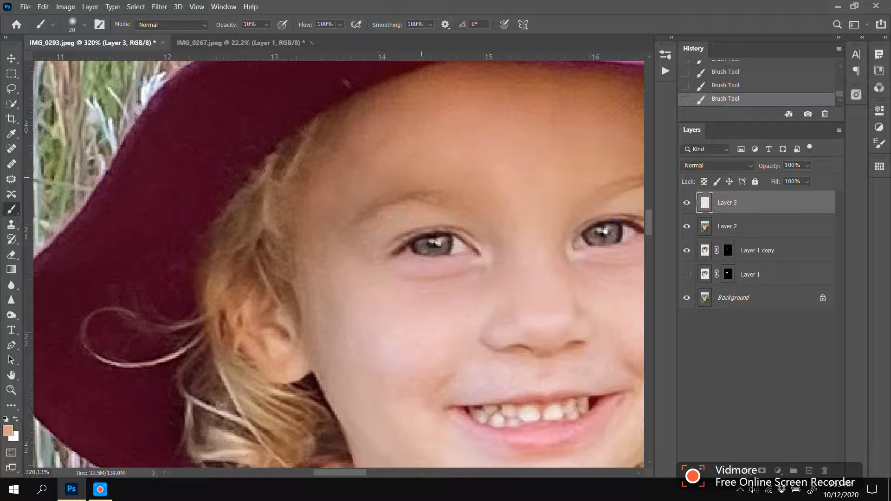
{"action": "scroll", "coordinate": [422, 191], "scroll_direction": "down", "scroll_amount": 3}
{"action": "left_click", "coordinate": [687, 298], "text": "alt"}
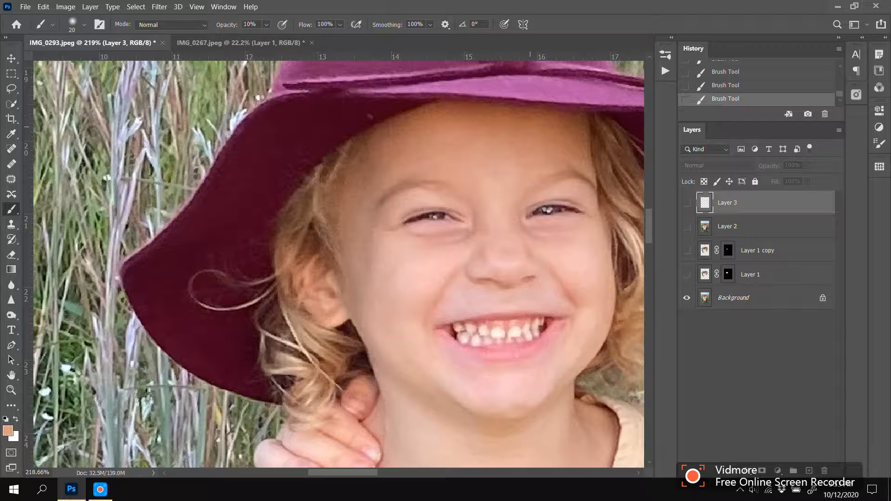
{"action": "scroll", "coordinate": [415, 167], "scroll_direction": "up", "scroll_amount": 1}
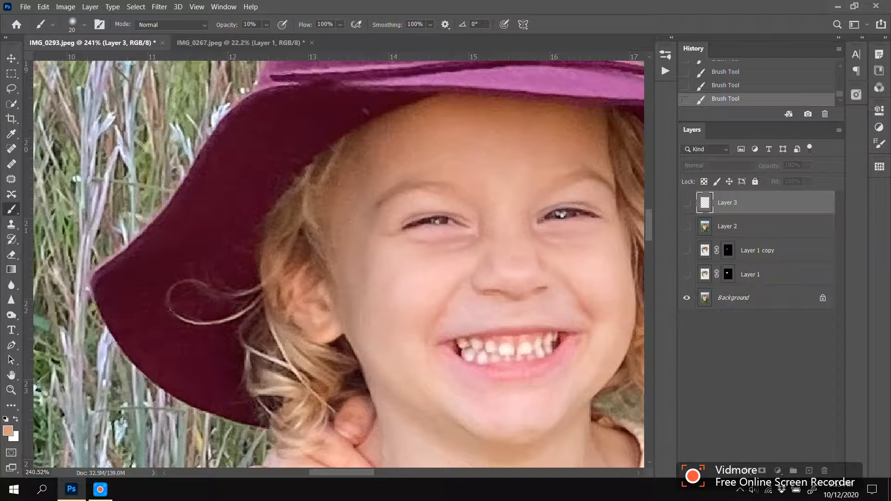
{"action": "left_click", "coordinate": [687, 226]}
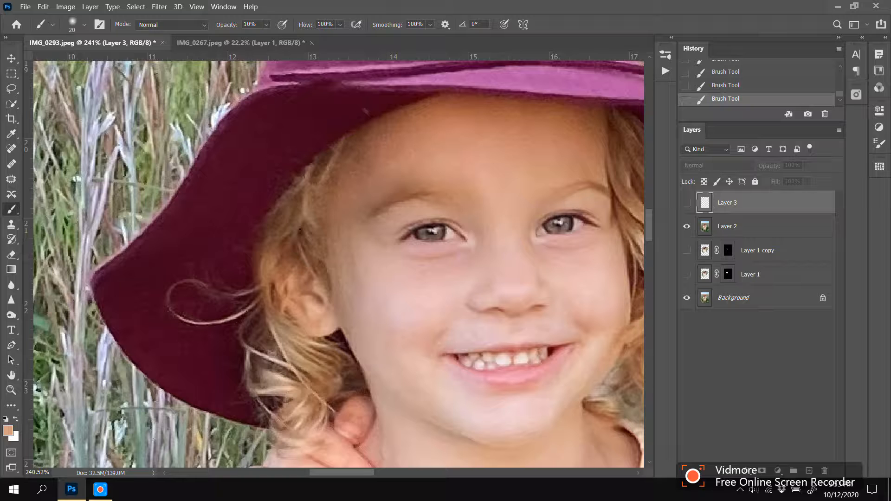
{"action": "left_click", "coordinate": [687, 202]}
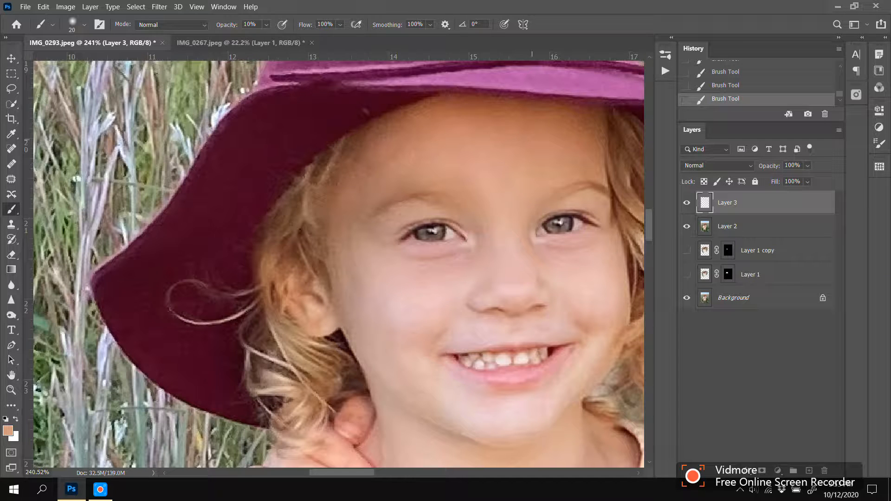
Step: Sample a brown tone where the forehead meets the hair under the hat brim and enlarge the brush to 45 px
{"action": "left_click", "coordinate": [595, 116], "text": "alt"}
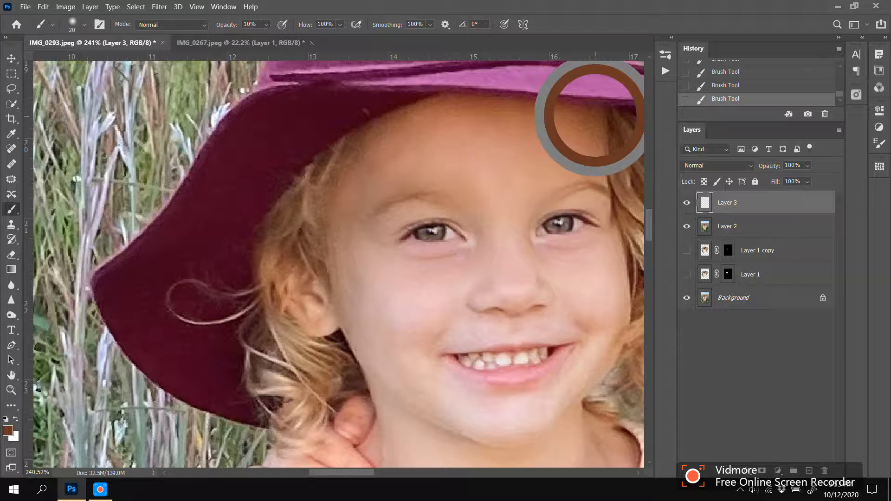
{"action": "scroll", "coordinate": [394, 176], "scroll_direction": "up", "scroll_amount": 1}
{"action": "key", "text": "bracketright"}
{"action": "key", "text": "bracketright"}
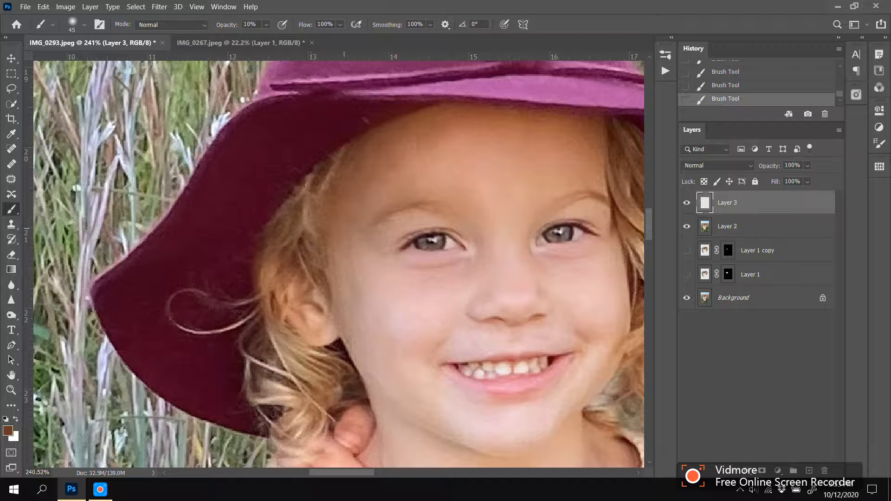
{"action": "scroll", "coordinate": [319, 254], "scroll_direction": "down", "scroll_amount": 3}
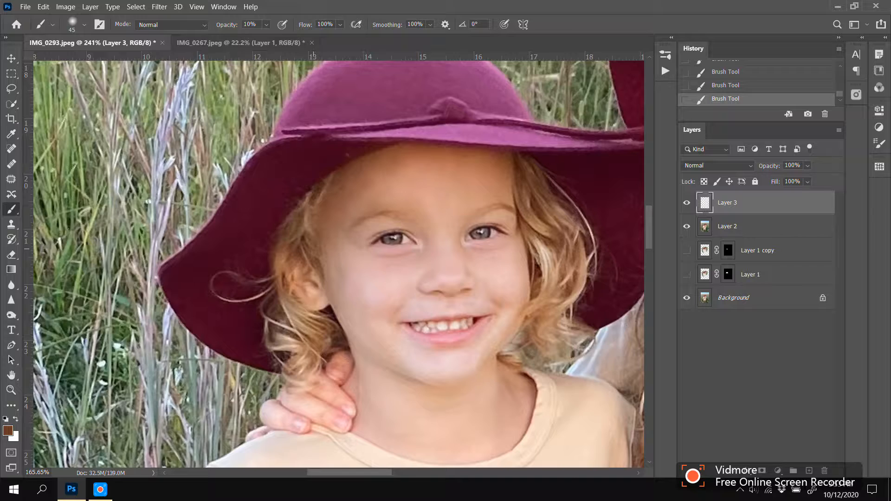
{"action": "scroll", "coordinate": [353, 223], "scroll_direction": "up", "scroll_amount": 2}
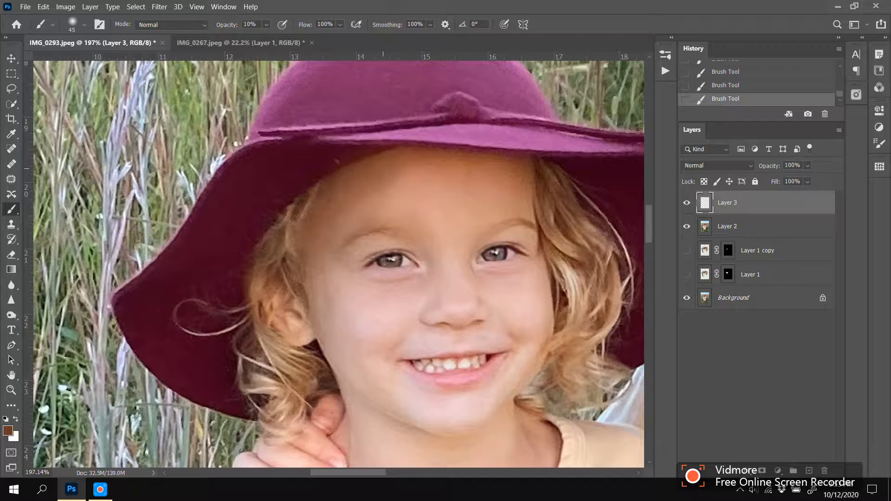
Step: Reduce Layer 3's opacity to 70% and compare the smaller girl's face with the layer hidden and shown
{"action": "left_click", "coordinate": [808, 182]}
{"action": "left_click_drag", "start_coordinate": [820, 180], "coordinate": [804, 179]}
{"action": "left_click", "coordinate": [687, 202]}
{"action": "left_click", "coordinate": [686, 202]}
{"action": "scroll", "coordinate": [441, 288], "scroll_direction": "down", "scroll_amount": 10}
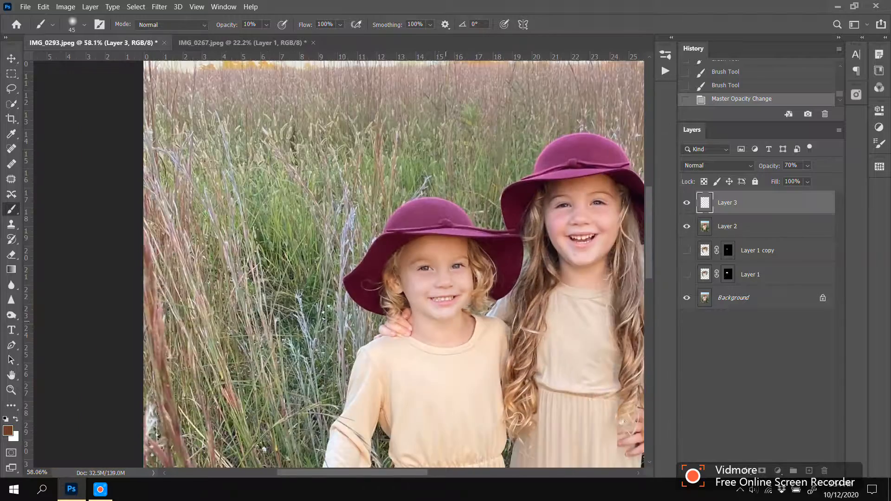
{"action": "scroll", "coordinate": [461, 316], "scroll_direction": "up", "scroll_amount": 5}
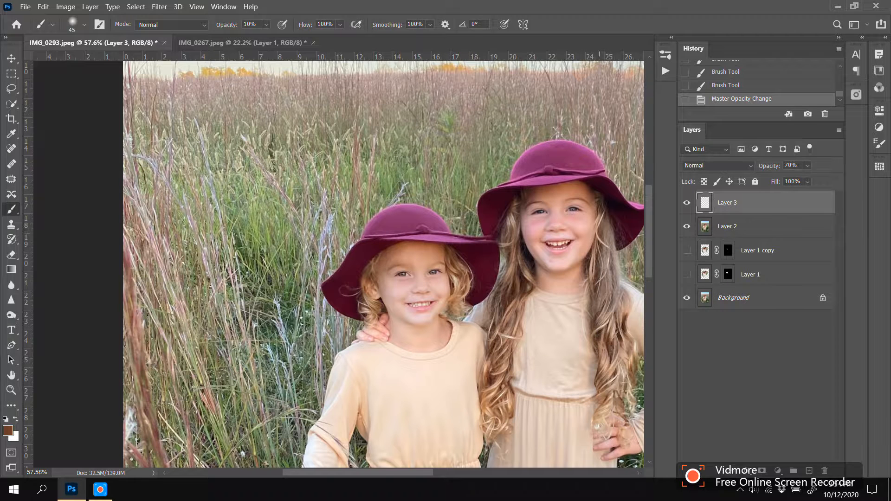
{"action": "scroll", "coordinate": [455, 285], "scroll_direction": "up", "scroll_amount": 2}
{"action": "left_click", "coordinate": [687, 203]}
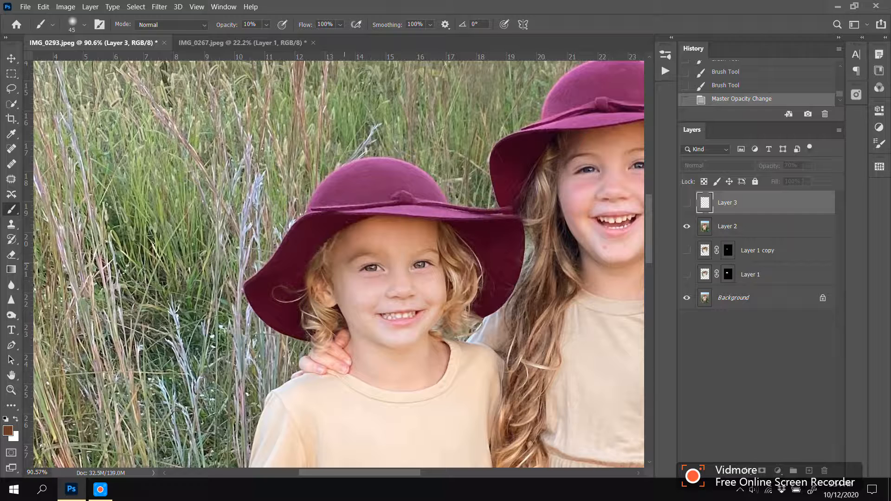
{"action": "left_click", "coordinate": [687, 203]}
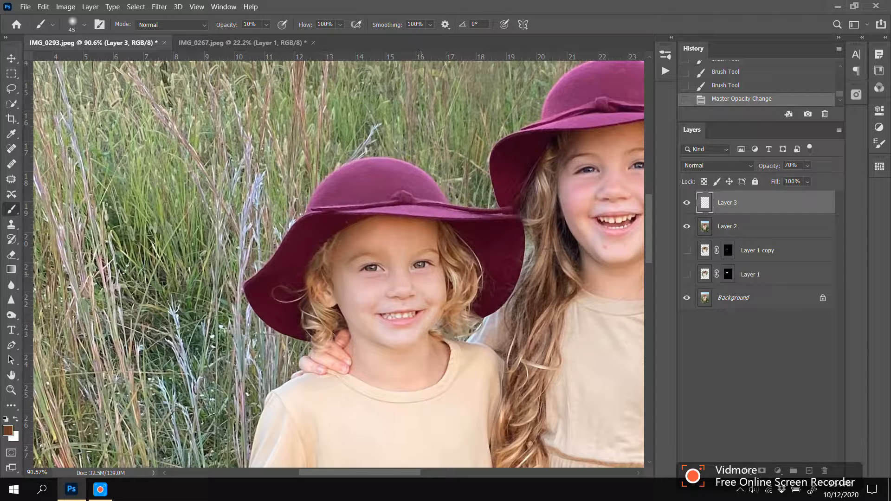
Step: Compare the smaller girl's swapped face with the original Background repeatedly, ending with Layer 2 and Layer 3 shown
{"action": "scroll", "coordinate": [391, 342], "scroll_direction": "down", "scroll_amount": 12}
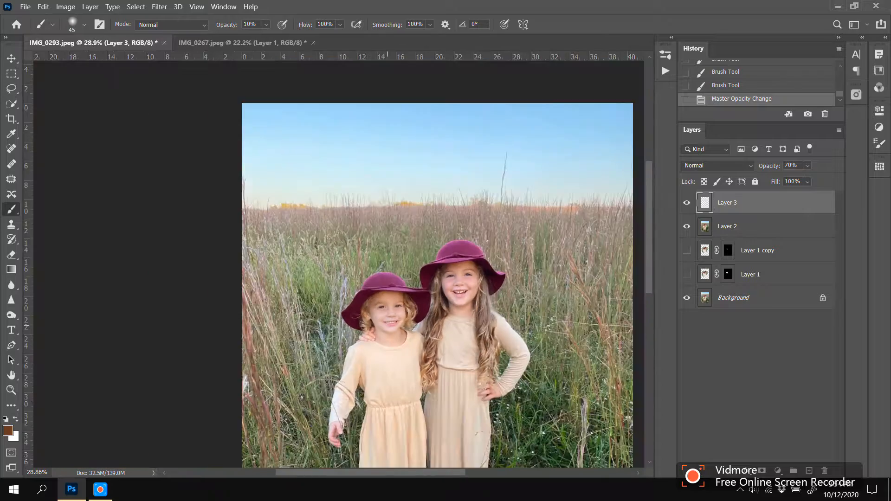
{"action": "scroll", "coordinate": [380, 353], "scroll_direction": "up", "scroll_amount": 6}
{"action": "scroll", "coordinate": [401, 334], "scroll_direction": "up", "scroll_amount": 6}
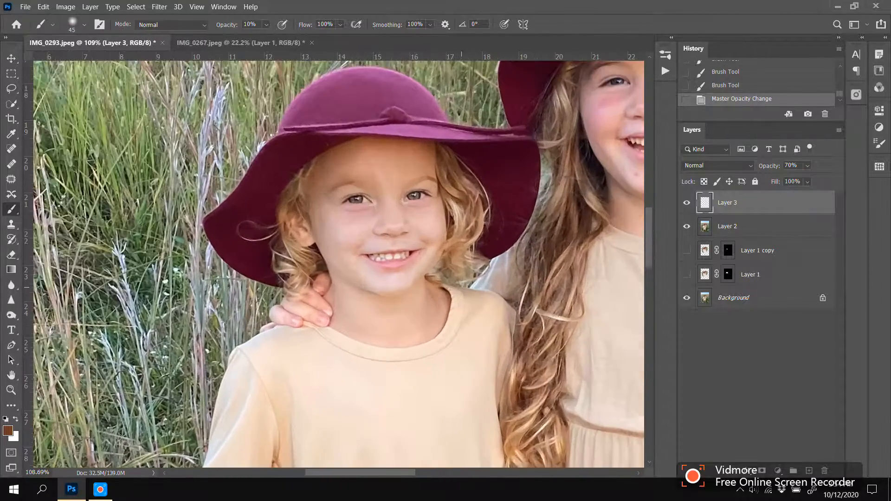
{"action": "scroll", "coordinate": [441, 334], "scroll_direction": "up", "scroll_amount": 1}
{"action": "left_click", "coordinate": [687, 298], "text": "alt"}
{"action": "left_click", "coordinate": [687, 299], "text": "alt"}
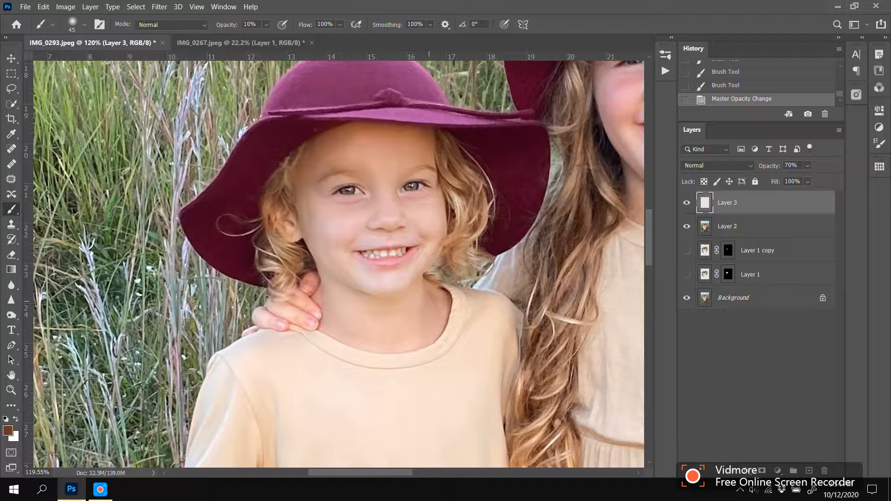
{"action": "left_click", "coordinate": [687, 298], "text": "alt"}
{"action": "left_click", "coordinate": [687, 298], "text": "alt"}
{"action": "left_click", "coordinate": [687, 298], "text": "alt"}
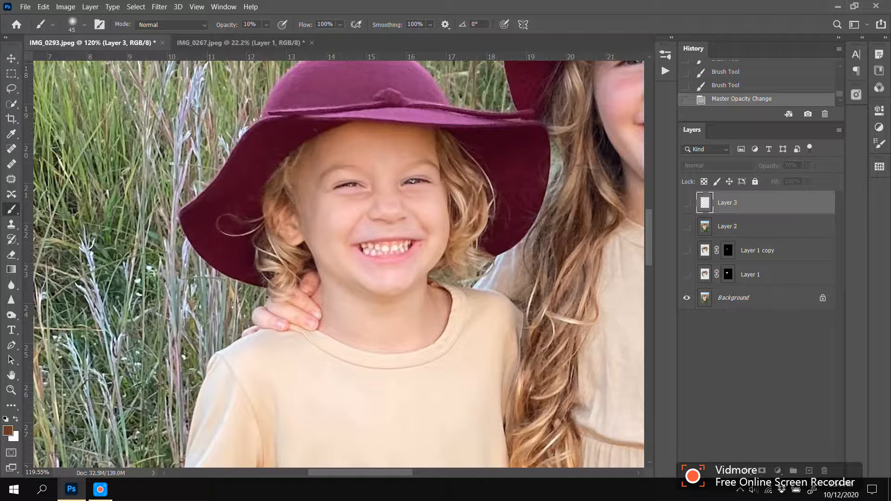
{"action": "left_click", "coordinate": [686, 298], "text": "alt"}
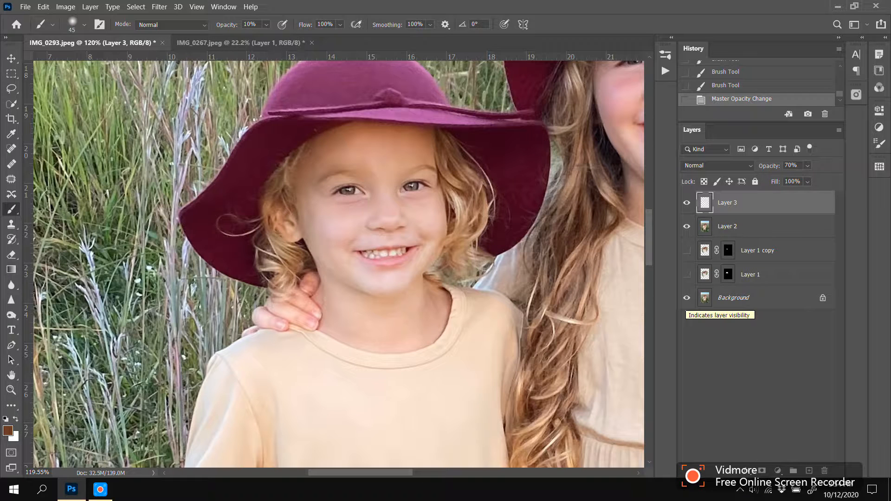
{"action": "left_click", "coordinate": [687, 298], "text": "alt"}
{"action": "left_click", "coordinate": [686, 298], "text": "alt"}
{"action": "left_click", "coordinate": [687, 298], "text": "alt"}
{"action": "left_click", "coordinate": [686, 298], "text": "alt"}
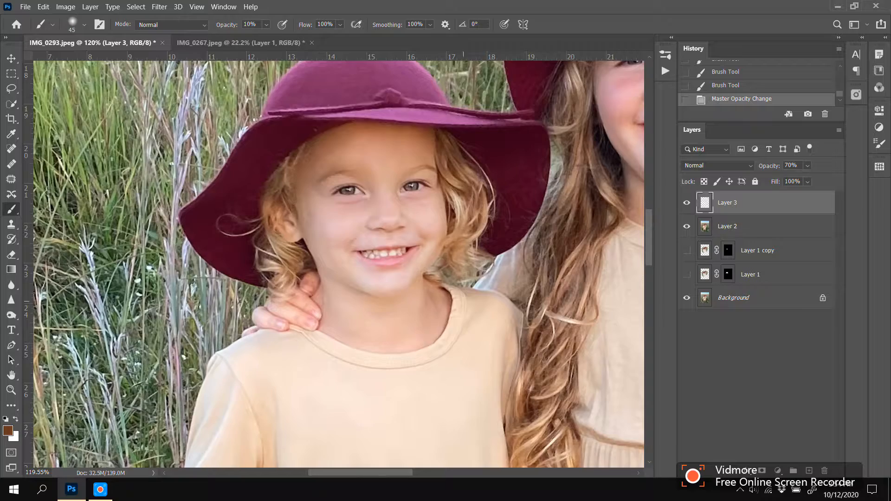
Step: Examine both girls together from the full photo to close range, comparing the retouched composite with the Background alone
{"action": "scroll", "coordinate": [446, 304], "scroll_direction": "down", "scroll_amount": 10}
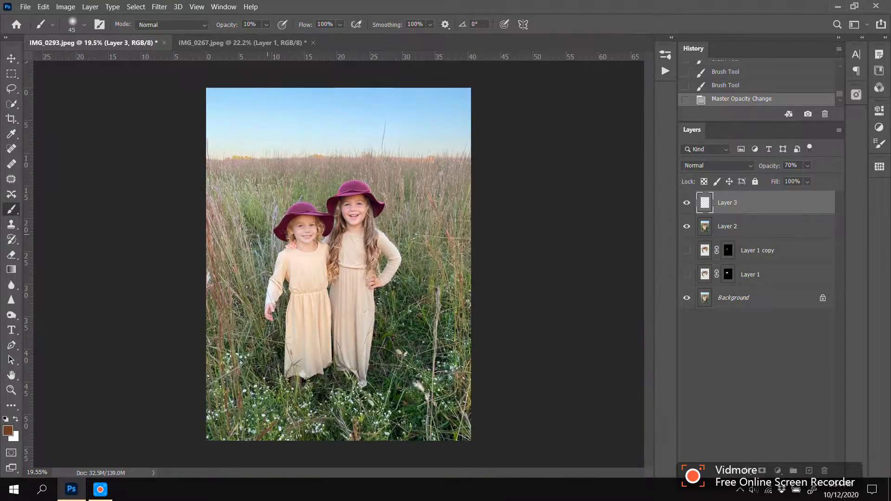
{"action": "scroll", "coordinate": [302, 222], "scroll_direction": "up", "scroll_amount": 5}
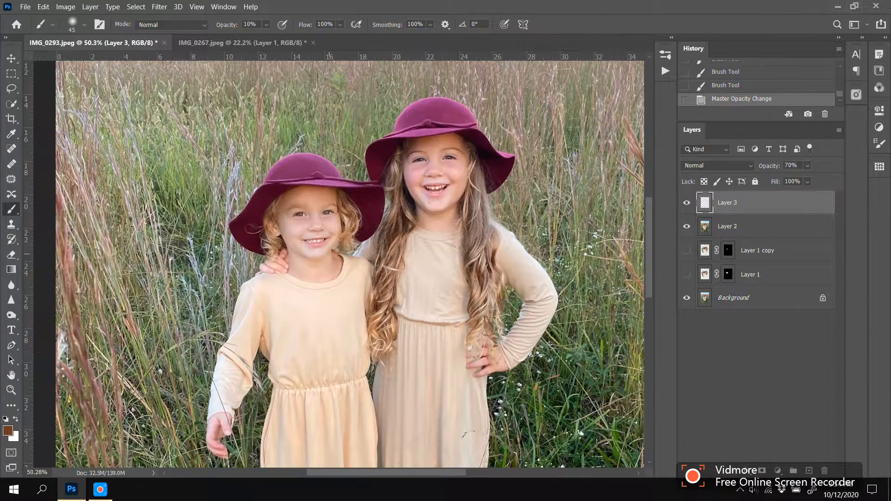
{"action": "scroll", "coordinate": [457, 203], "scroll_direction": "up", "scroll_amount": 3}
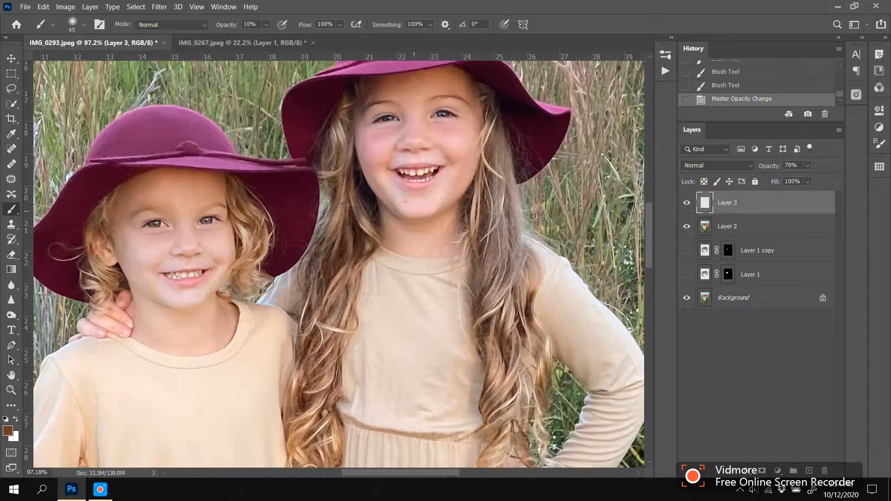
{"action": "scroll", "coordinate": [273, 237], "scroll_direction": "down", "scroll_amount": 3}
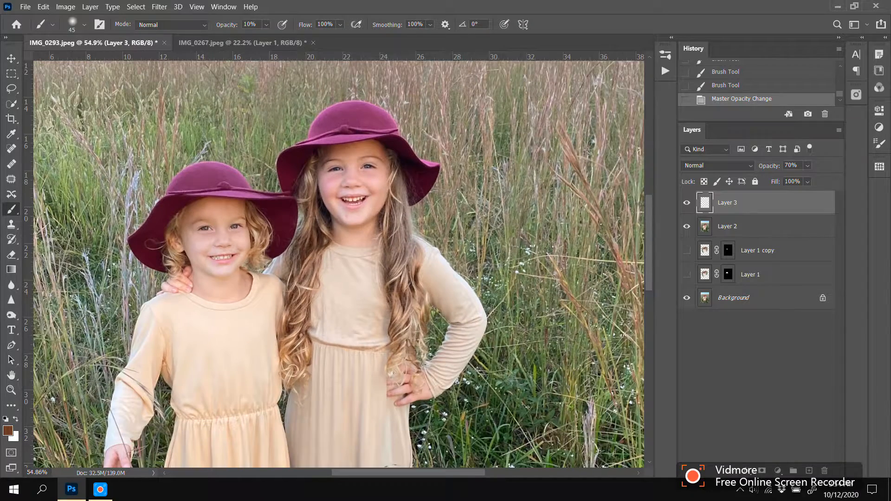
{"action": "scroll", "coordinate": [279, 260], "scroll_direction": "down", "scroll_amount": 1}
{"action": "scroll", "coordinate": [207, 244], "scroll_direction": "up", "scroll_amount": 3}
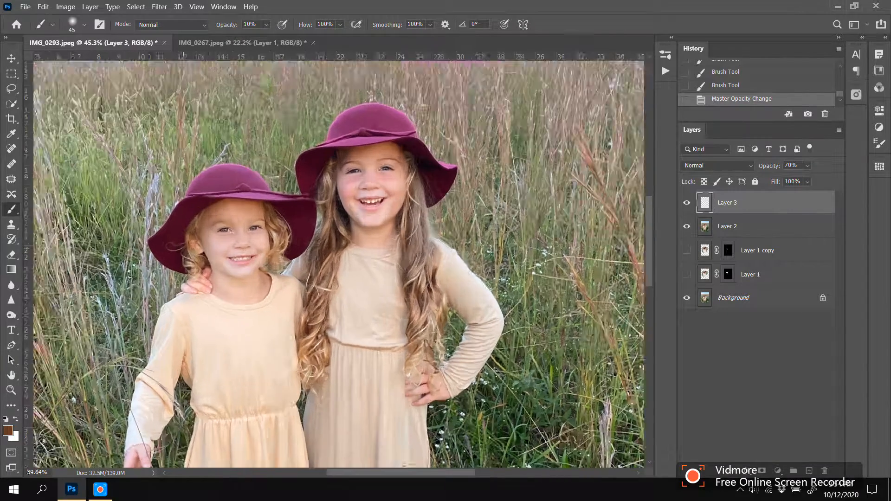
{"action": "left_click", "coordinate": [687, 298], "text": "alt"}
{"action": "left_click", "coordinate": [687, 298], "text": "alt"}
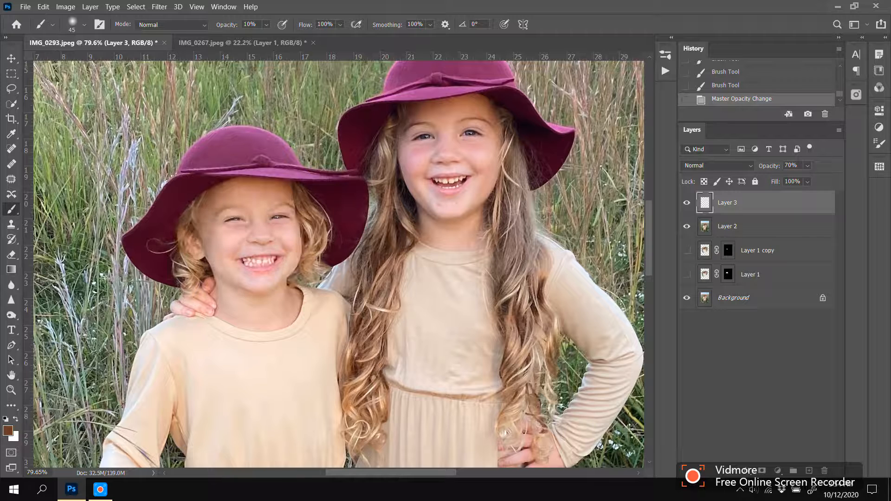
{"action": "left_click", "coordinate": [687, 298], "text": "alt"}
{"action": "left_click", "coordinate": [687, 298], "text": "alt"}
{"action": "left_click", "coordinate": [687, 298], "text": "alt"}
{"action": "left_click", "coordinate": [687, 298], "text": "alt"}
{"action": "left_click", "coordinate": [686, 298], "text": "alt"}
{"action": "left_click", "coordinate": [687, 298], "text": "alt"}
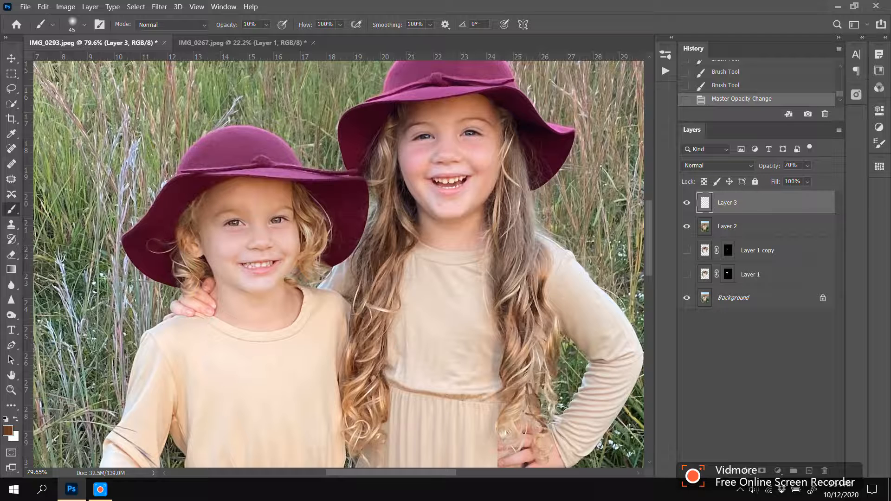
Step: Start saving the document under a new name and go to the client's folder in Documents > PHOTOGRAPHY > .COMPOSITES > .CLIENTS
{"action": "right_click", "coordinate": [739, 297]}
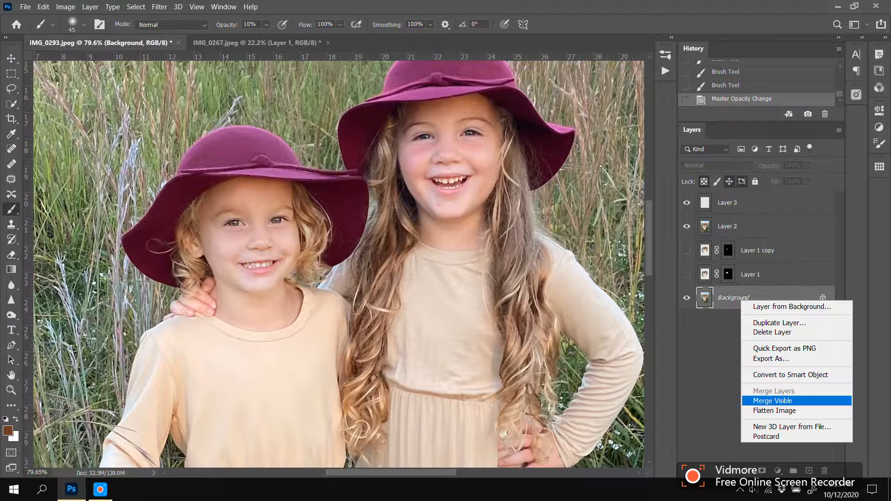
{"action": "key", "text": "Escape"}
{"action": "left_click", "coordinate": [25, 6]}
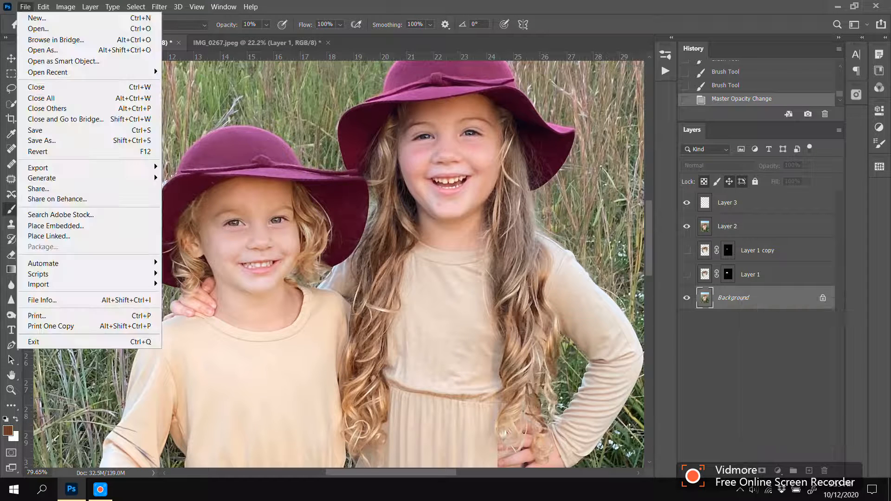
{"action": "left_click", "coordinate": [42, 141]}
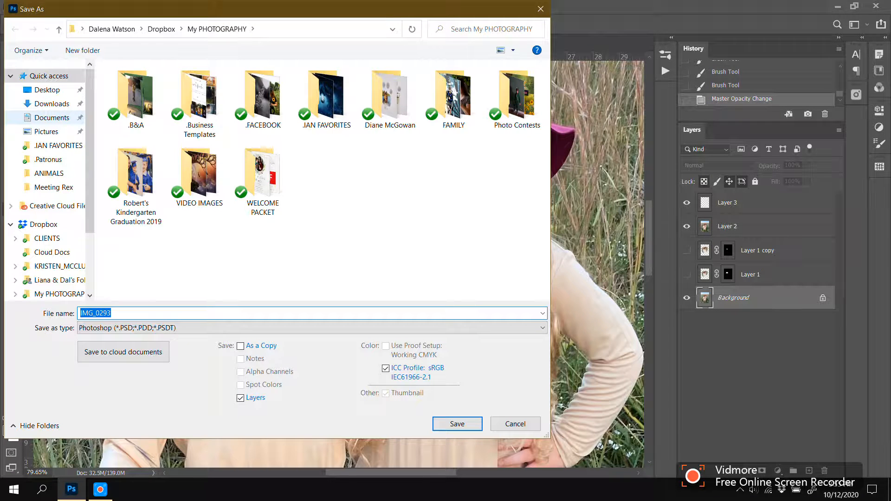
{"action": "left_click", "coordinate": [51, 118]}
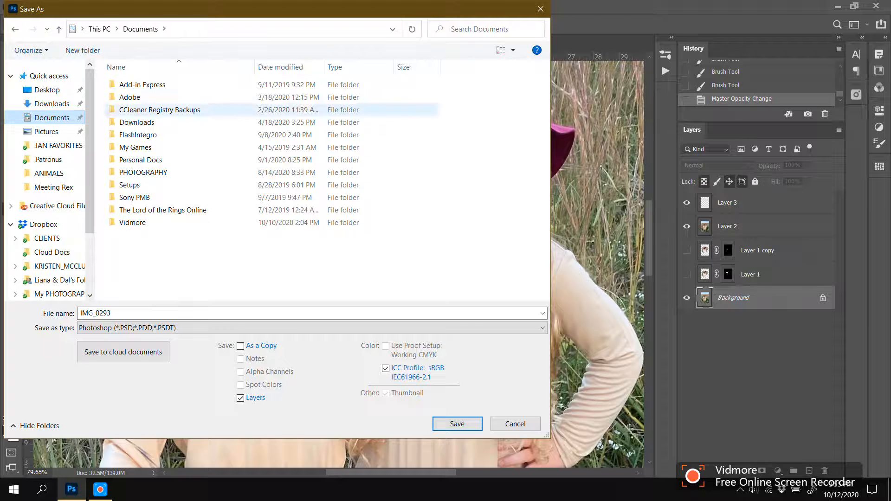
{"action": "double_click", "coordinate": [141, 172]}
{"action": "double_click", "coordinate": [199, 95]}
{"action": "double_click", "coordinate": [132, 84]}
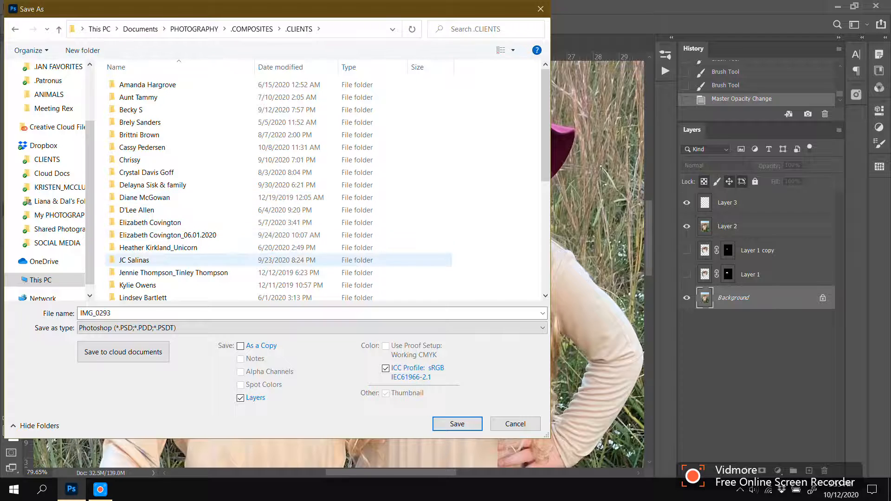
{"action": "double_click", "coordinate": [139, 134]}
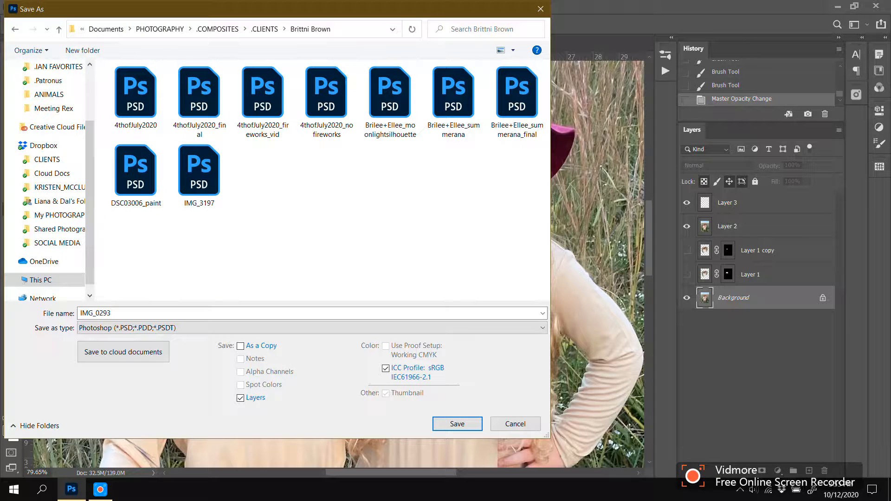
Step: Name the file IMG_0293_girls and save it as a Photoshop document with its layers
{"action": "left_click", "coordinate": [108, 313]}
{"action": "left_click", "coordinate": [113, 313]}
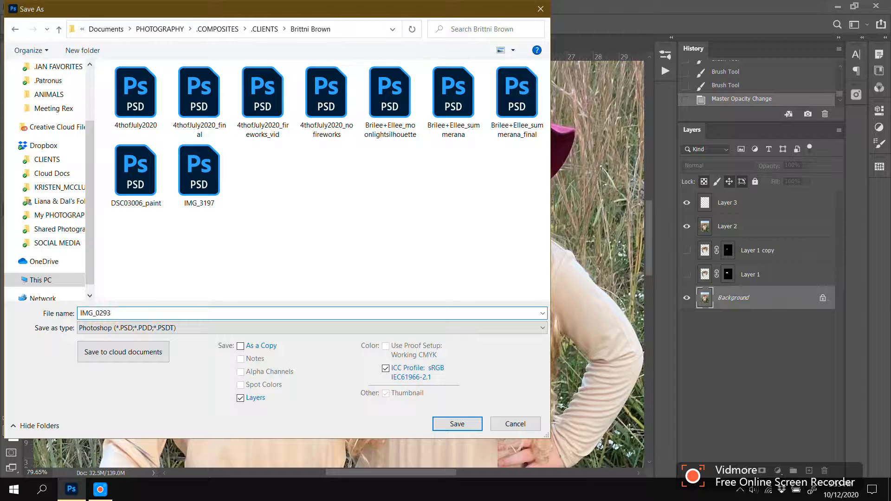
{"action": "type", "text": "_"}
{"action": "type", "text": "ls"}
{"action": "key", "text": "Return"}
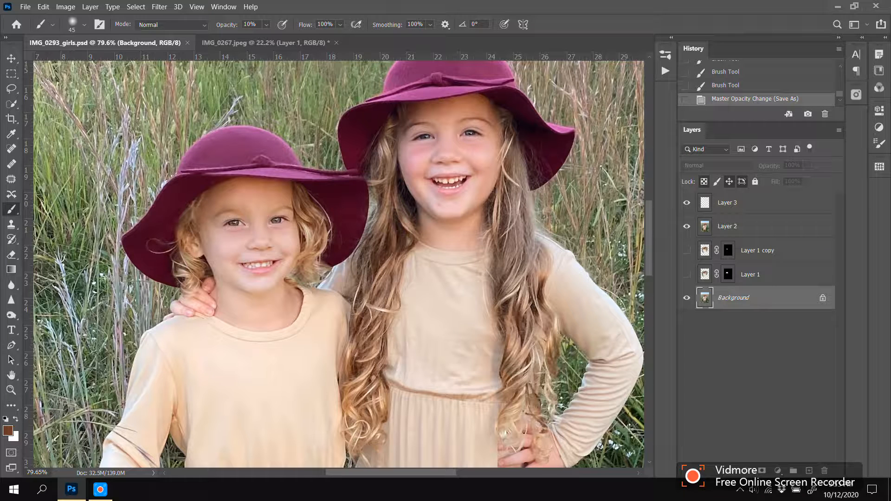
Step: Flatten the image into a single Background layer, discarding the hidden layers
{"action": "right_click", "coordinate": [753, 300]}
{"action": "left_click", "coordinate": [789, 410]}
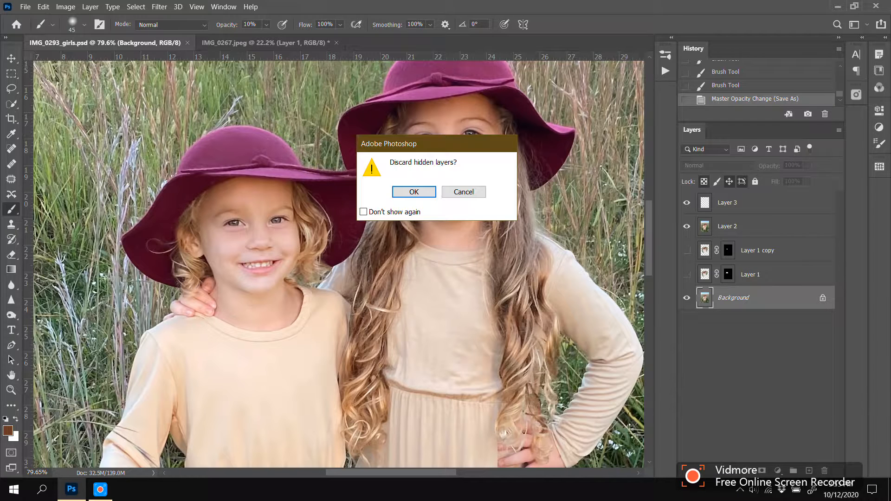
{"action": "left_click", "coordinate": [414, 192]}
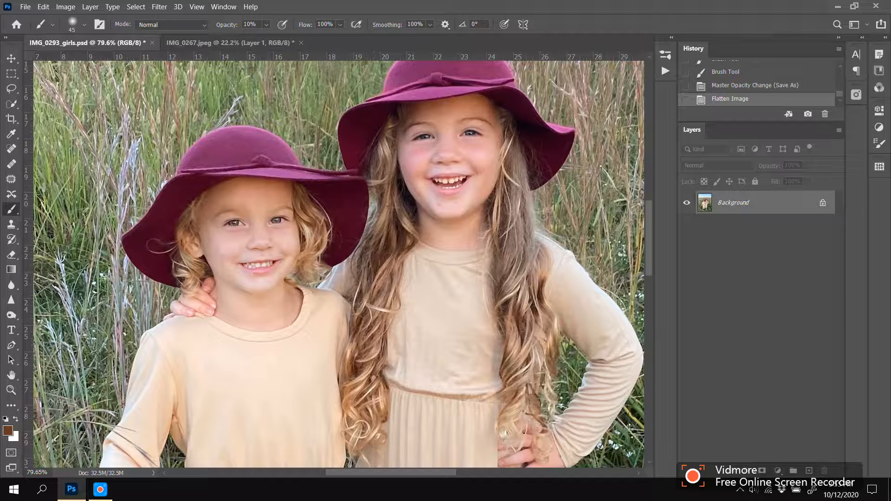
Step: Remove the blemish on the taller girl's chin with a 15 px content-aware Spot Healing Brush
{"action": "key", "text": "j"}
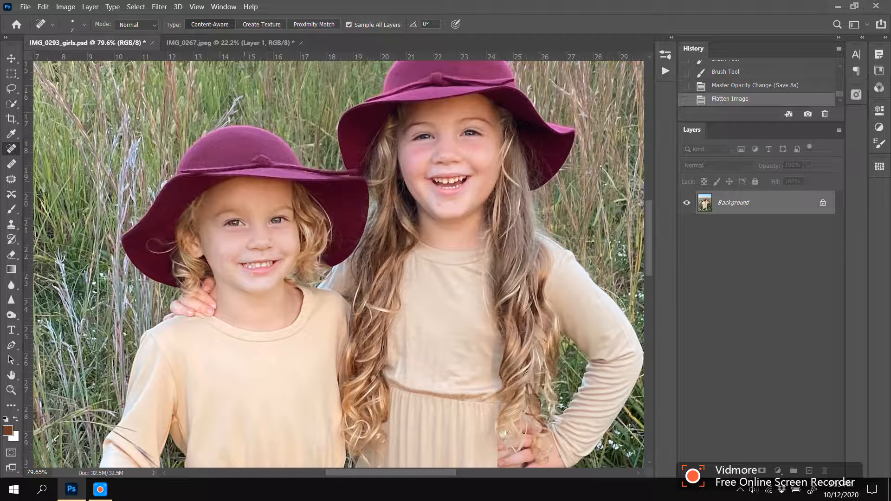
{"action": "scroll", "coordinate": [445, 200], "scroll_direction": "up", "scroll_amount": 1}
{"action": "scroll", "coordinate": [453, 204], "scroll_direction": "up", "scroll_amount": 3}
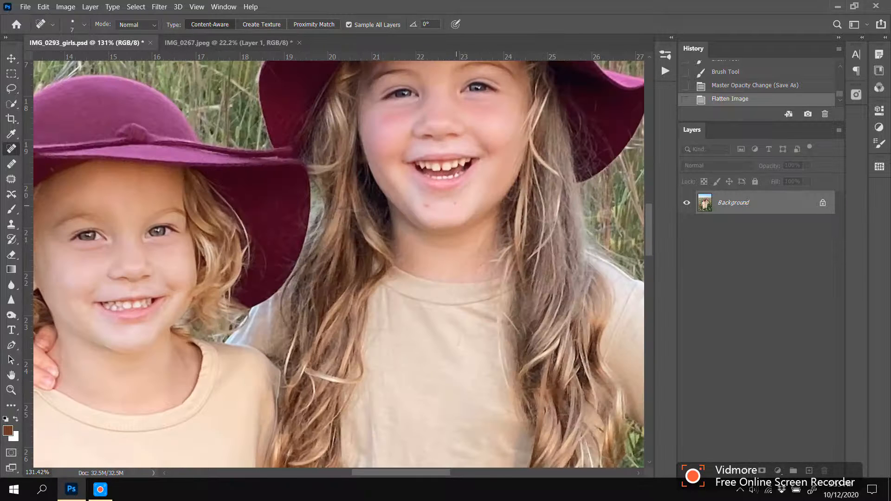
{"action": "key", "text": "bracketright"}
{"action": "key", "text": "bracketright"}
{"action": "key", "text": "bracketright"}
{"action": "key", "text": "bracketright"}
{"action": "left_click", "coordinate": [427, 205]}
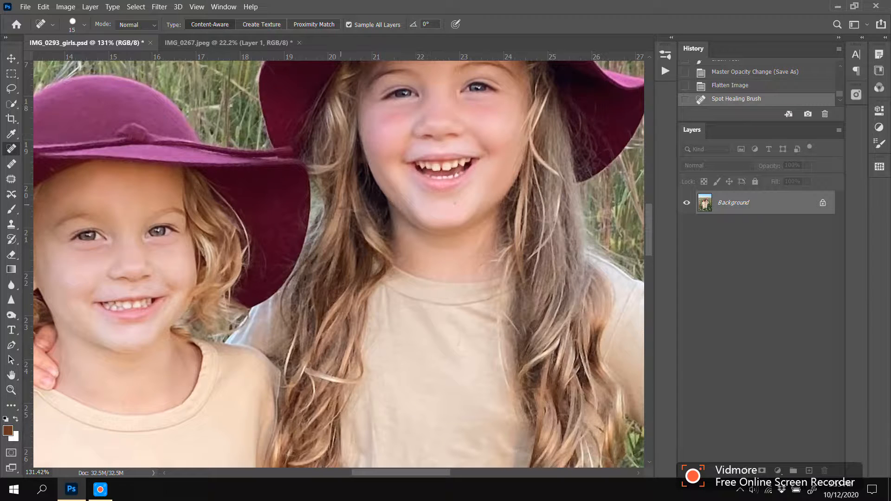
{"action": "scroll", "coordinate": [292, 218], "scroll_direction": "down", "scroll_amount": 3}
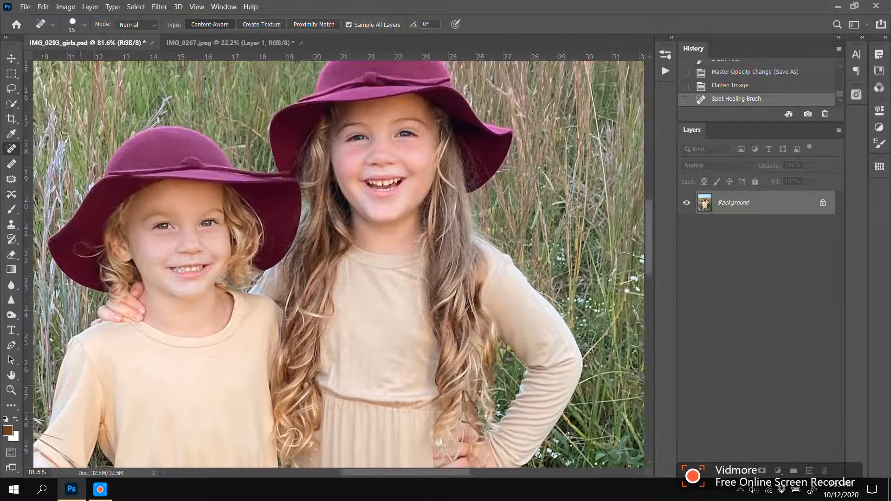
Step: Run the Natural Beauty Smoother action from the GTG - Portrait Retouch Collection PSE set
{"action": "scroll", "coordinate": [121, 240], "scroll_direction": "up", "scroll_amount": 2}
{"action": "left_click", "coordinate": [666, 70]}
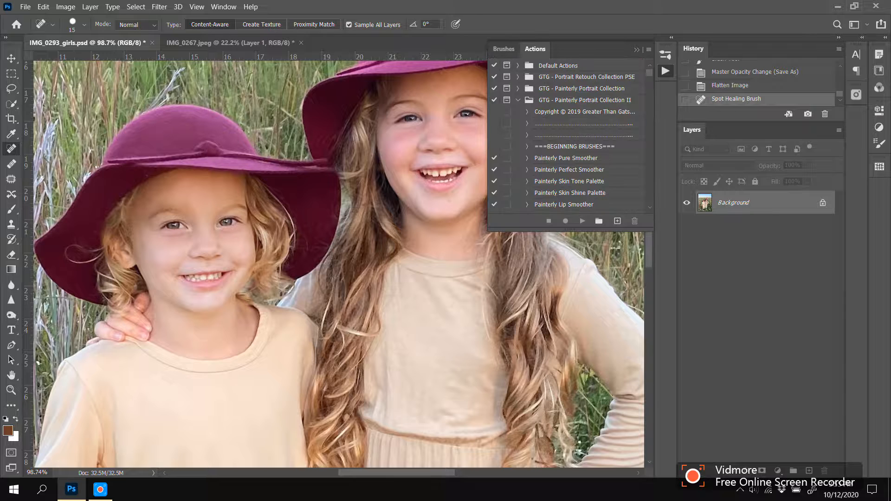
{"action": "left_click", "coordinate": [518, 77]}
{"action": "scroll", "coordinate": [569, 134], "scroll_direction": "down", "scroll_amount": 6}
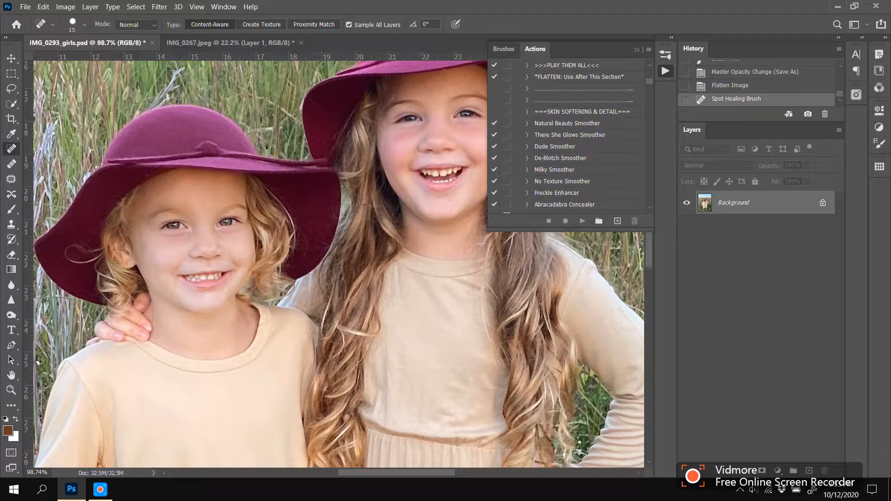
{"action": "left_click", "coordinate": [567, 124]}
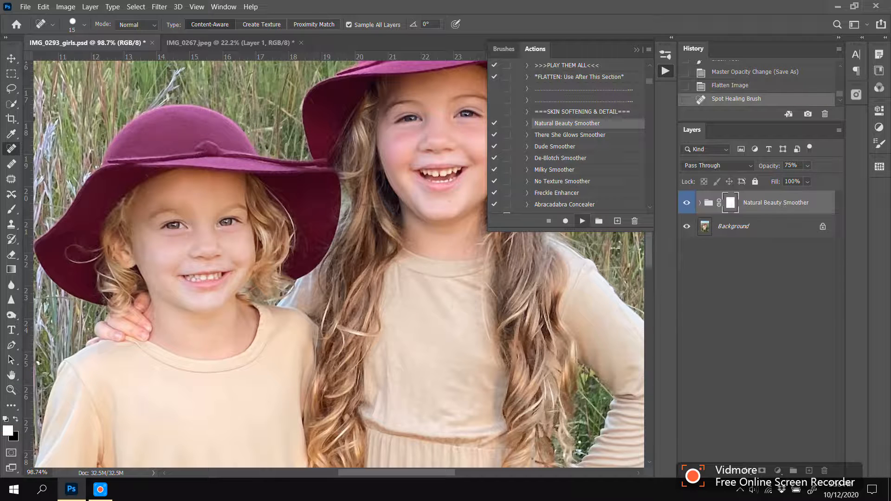
{"action": "left_click", "coordinate": [637, 50]}
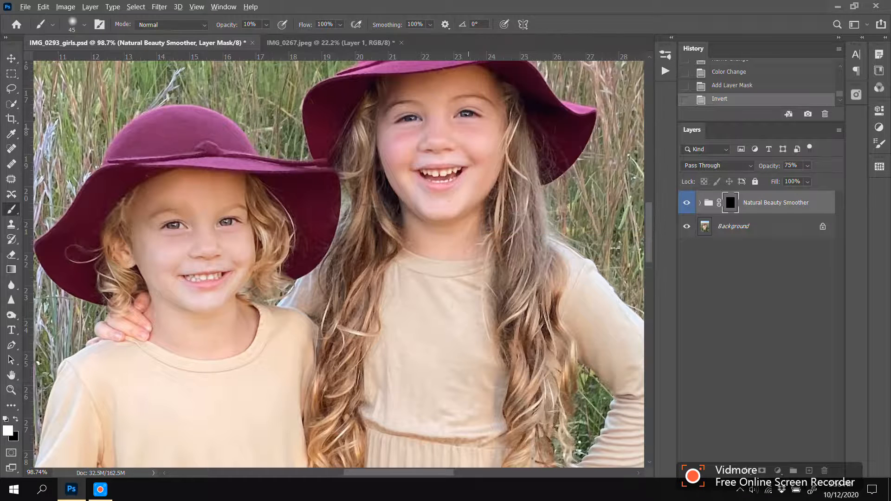
Step: Paint white on the Natural Beauty Smoother mask over both girls' facial skin with a soft 40–45 px brush at 60% opacity
{"action": "scroll", "coordinate": [468, 134], "scroll_direction": "up", "scroll_amount": 1}
{"action": "scroll", "coordinate": [468, 134], "scroll_direction": "up", "scroll_amount": 2}
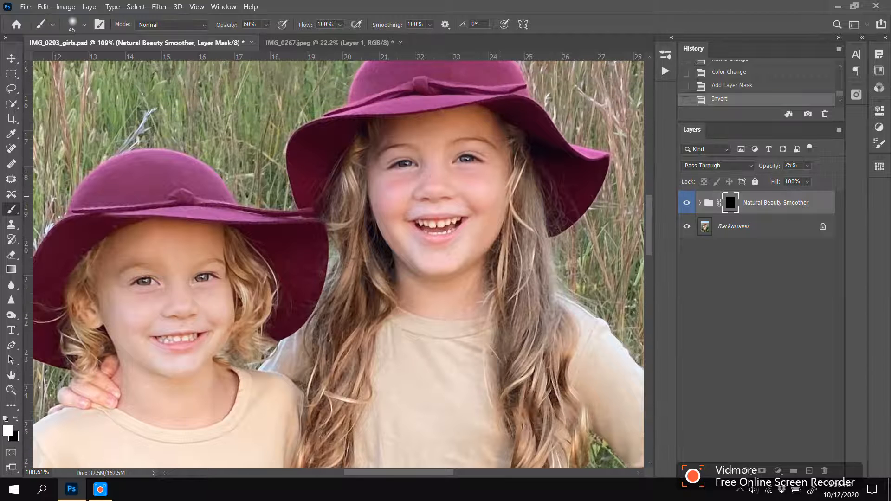
{"action": "mouse_move", "coordinate": [496, 177]}
{"action": "left_mouse_down"}
{"action": "mouse_move", "coordinate": [478, 181]}
{"action": "mouse_move", "coordinate": [473, 193]}
{"action": "mouse_move", "coordinate": [483, 198]}
{"action": "left_mouse_up"}
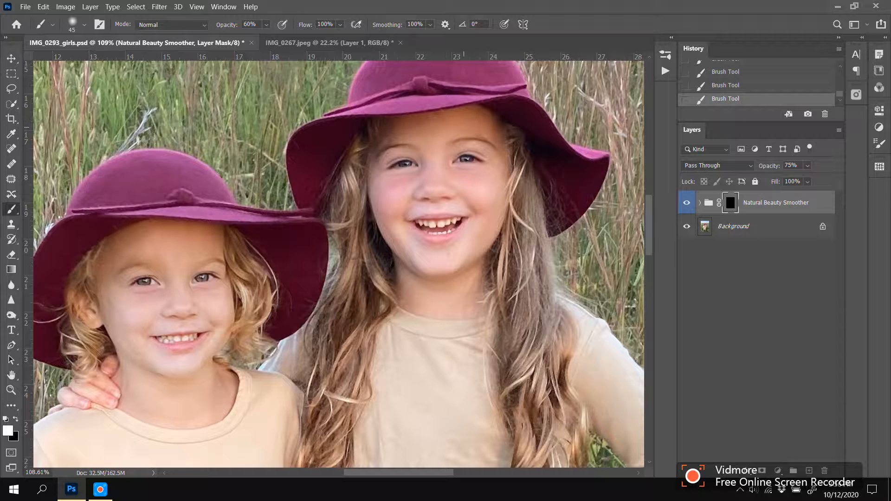
{"action": "scroll", "coordinate": [128, 330], "scroll_direction": "down", "scroll_amount": 1}
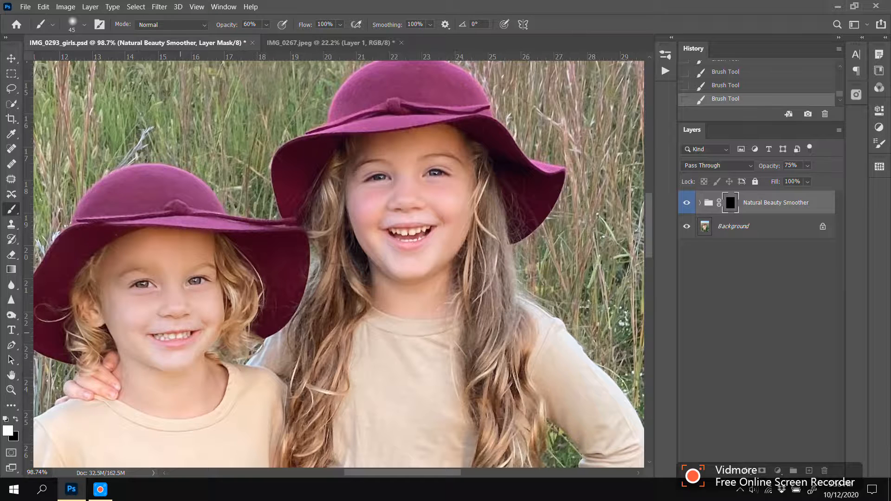
{"action": "scroll", "coordinate": [147, 334], "scroll_direction": "up", "scroll_amount": 3}
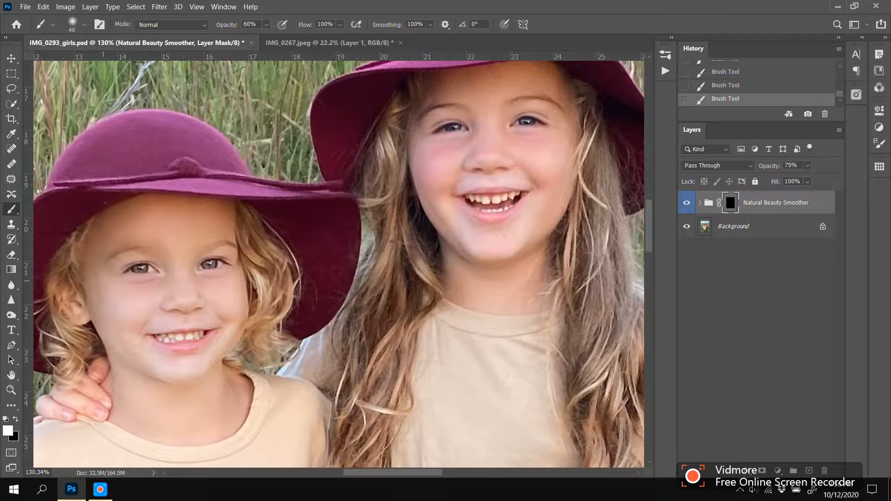
{"action": "scroll", "coordinate": [165, 340], "scroll_direction": "down", "scroll_amount": 3}
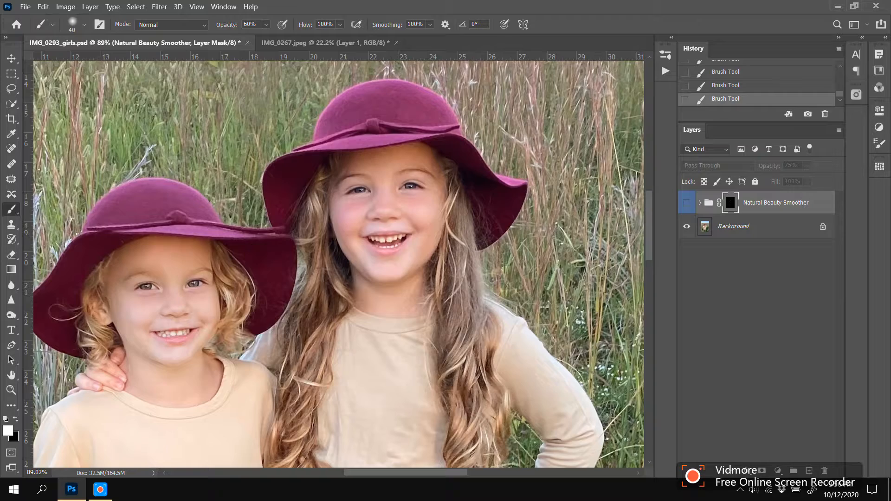
Step: Check the smoothing on the whole picture and flatten the Natural Beauty Smoother group into the Background
{"action": "scroll", "coordinate": [349, 211], "scroll_direction": "down", "scroll_amount": 8}
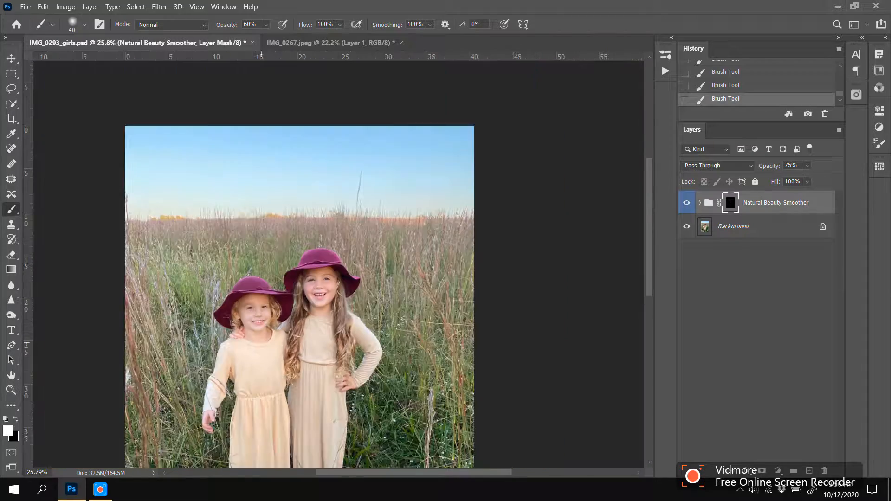
{"action": "scroll", "coordinate": [303, 221], "scroll_direction": "up", "scroll_amount": 4}
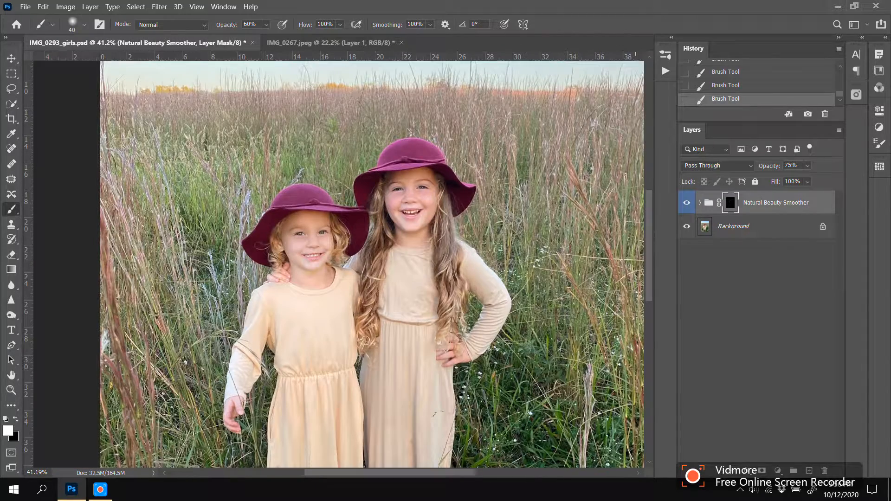
{"action": "right_click", "coordinate": [755, 227]}
{"action": "left_click", "coordinate": [770, 336]}
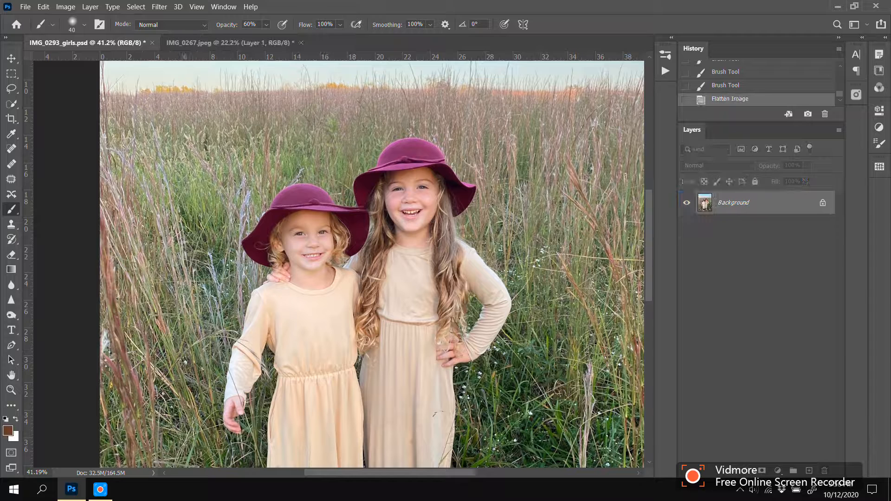
Step: Run the All Over Eye Foundation action from the Eye Enhancers section of the portrait retouch set
{"action": "left_click", "coordinate": [666, 71]}
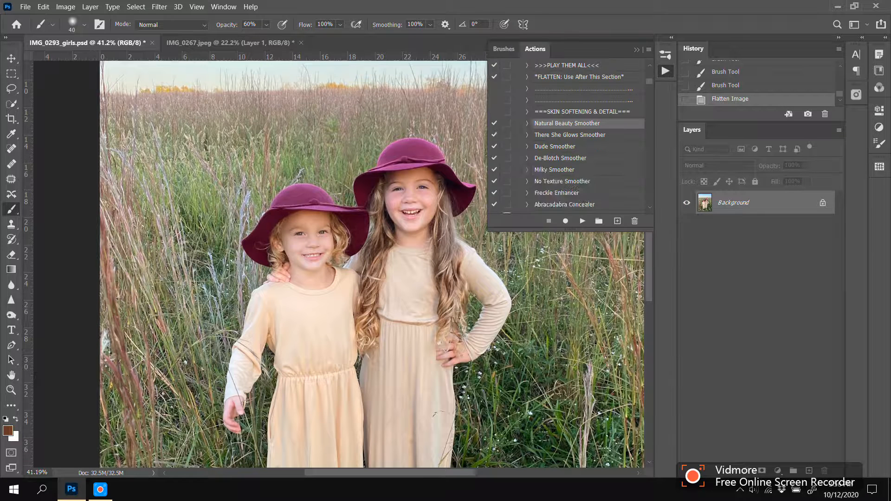
{"action": "scroll", "coordinate": [567, 139], "scroll_direction": "down", "scroll_amount": 7}
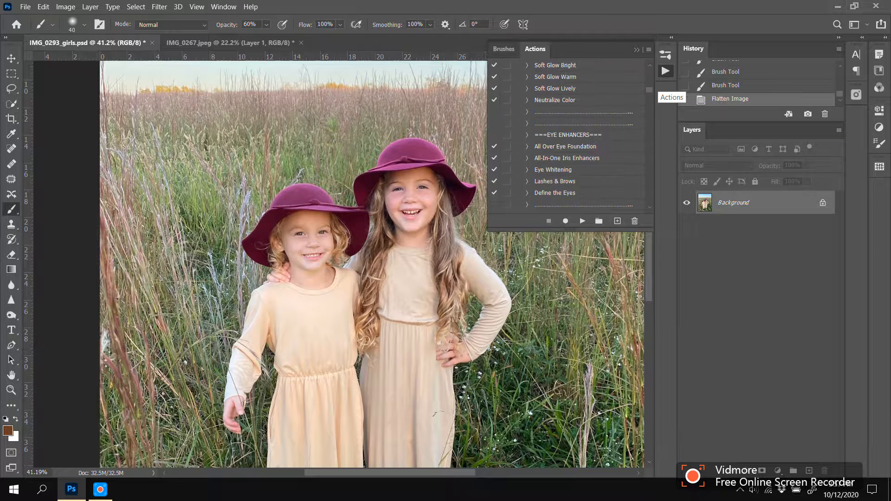
{"action": "left_click", "coordinate": [565, 147]}
{"action": "left_click", "coordinate": [583, 221]}
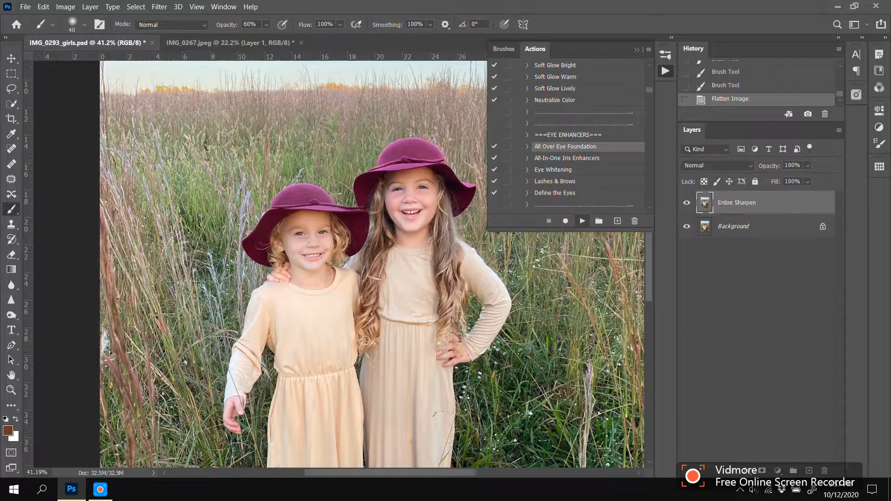
{"action": "left_click", "coordinate": [637, 49]}
Step: Paint white on the BASE: Eye Foundation mask over both girls' eyes with a 10 px brush at 100% opacity
{"action": "key", "text": "0"}
{"action": "scroll", "coordinate": [453, 203], "scroll_direction": "up", "scroll_amount": 9}
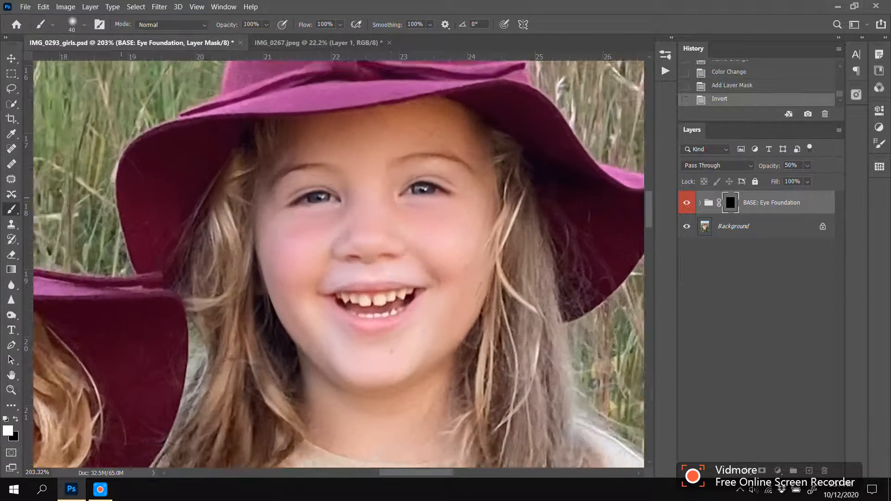
{"action": "key", "text": "bracketleft"}
{"action": "key", "text": "bracketleft"}
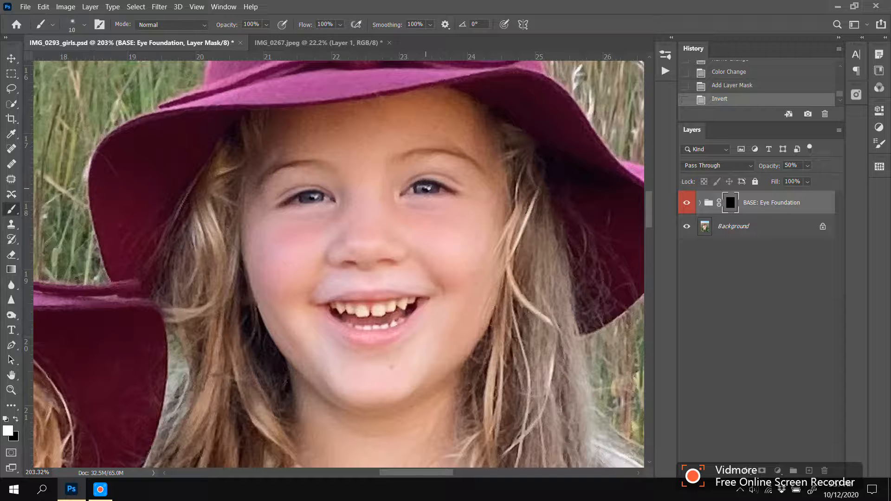
{"action": "left_click", "coordinate": [429, 191]}
{"action": "left_click", "coordinate": [427, 191]}
{"action": "left_click", "coordinate": [422, 191]}
{"action": "left_click", "coordinate": [417, 191]}
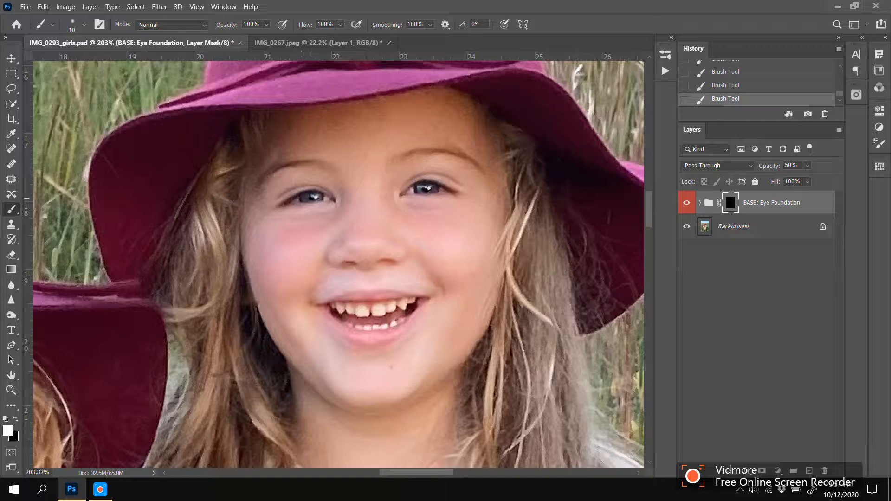
{"action": "scroll", "coordinate": [395, 184], "scroll_direction": "down", "scroll_amount": 5}
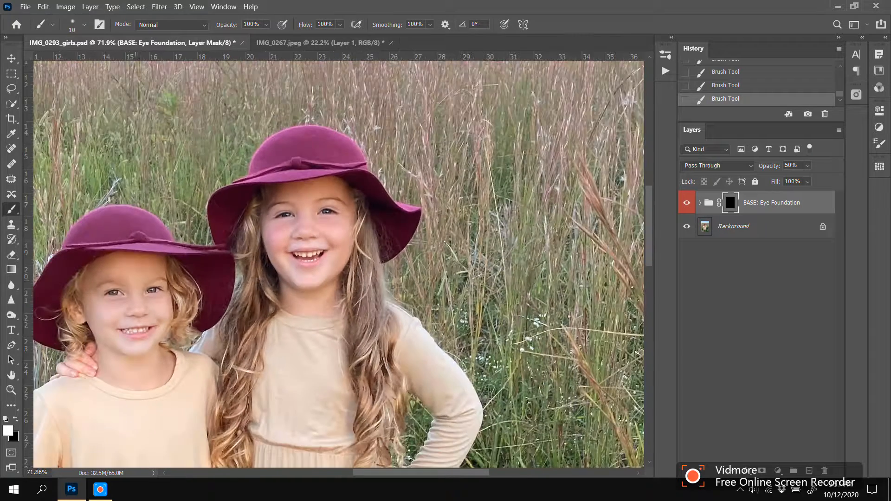
{"action": "scroll", "coordinate": [101, 316], "scroll_direction": "up", "scroll_amount": 5}
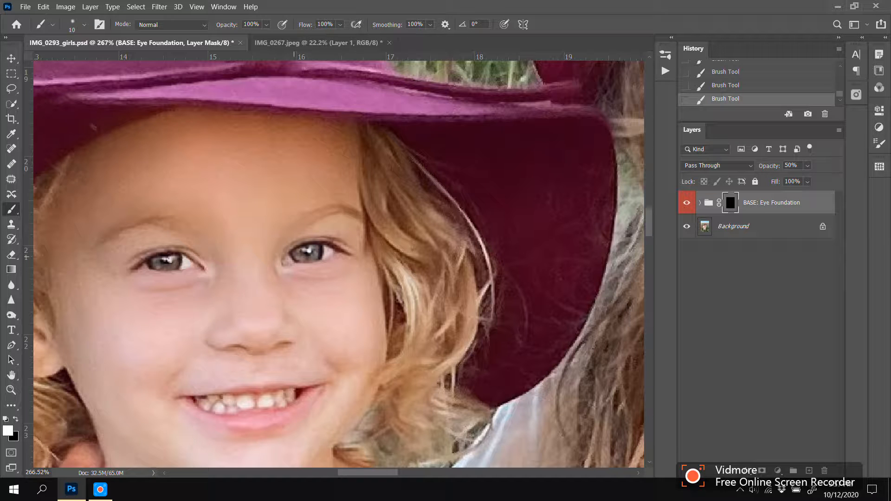
{"action": "scroll", "coordinate": [303, 247], "scroll_direction": "down", "scroll_amount": 5}
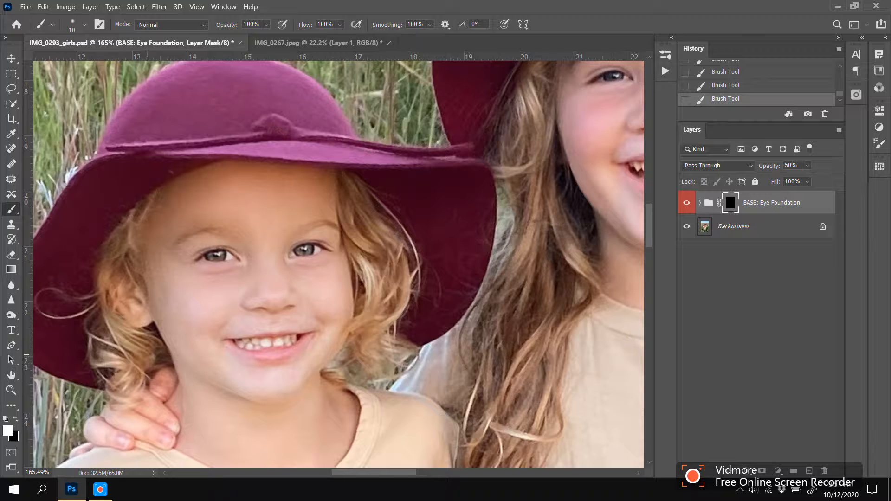
Step: Compare the eyes with and without the BASE: Eye Foundation group and flatten the image into a single Background layer
{"action": "scroll", "coordinate": [174, 353], "scroll_direction": "down", "scroll_amount": 6}
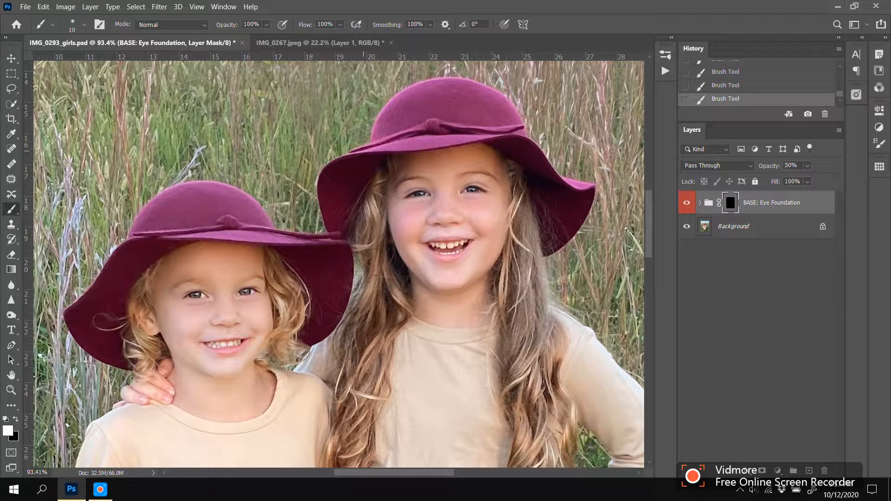
{"action": "left_click", "coordinate": [687, 202]}
{"action": "left_click", "coordinate": [687, 203]}
{"action": "left_click", "coordinate": [687, 203]}
{"action": "left_click", "coordinate": [687, 203]}
{"action": "right_click", "coordinate": [725, 223]}
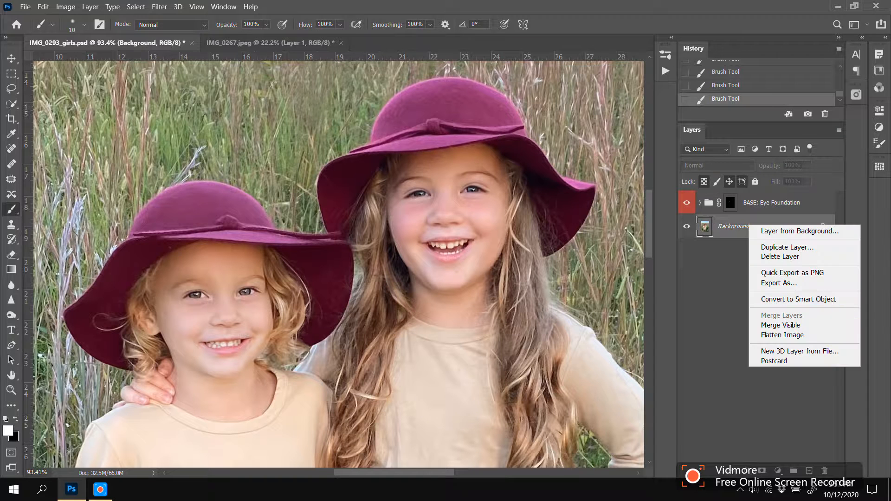
{"action": "left_click", "coordinate": [748, 334]}
Step: Fit the retouched IMG_0293_girls composite to the window and compare it with the IMG_0267 source photo
{"action": "scroll", "coordinate": [338, 263], "scroll_direction": "down", "scroll_amount": 3}
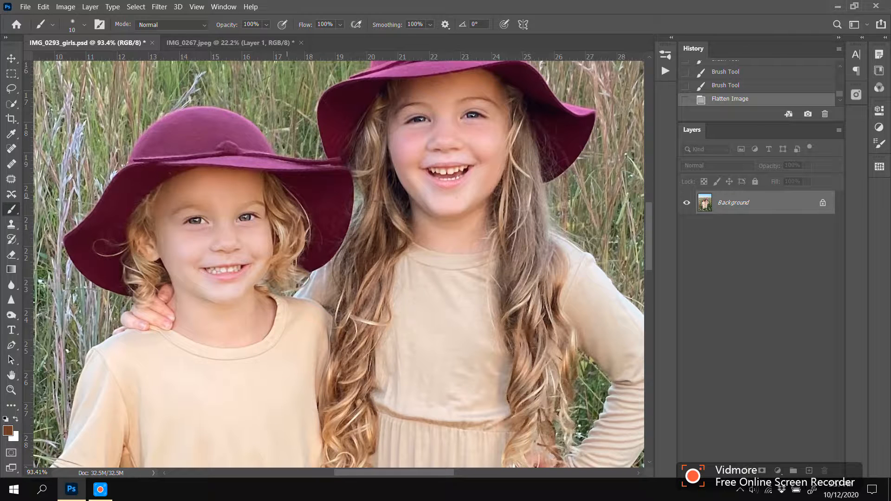
{"action": "key", "text": "ctrl+0"}
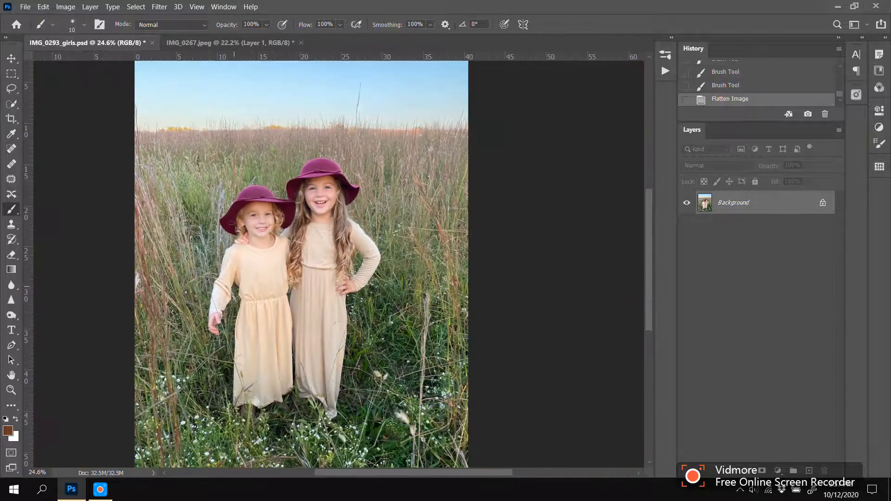
{"action": "key", "text": "ctrl+0"}
{"action": "left_click", "coordinate": [231, 43]}
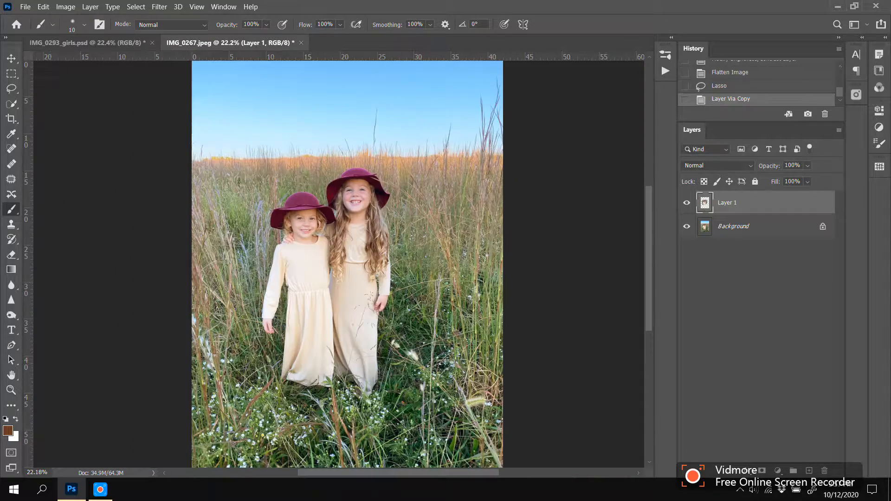
{"action": "left_click", "coordinate": [87, 43]}
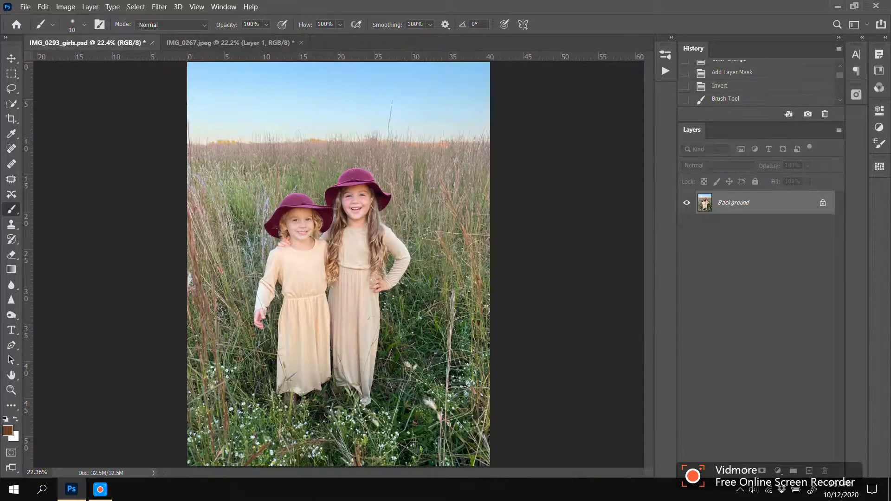
Step: Examine the finished composite both close up on the girls' faces and as a whole picture
{"action": "scroll", "coordinate": [288, 250], "scroll_direction": "up", "scroll_amount": 6}
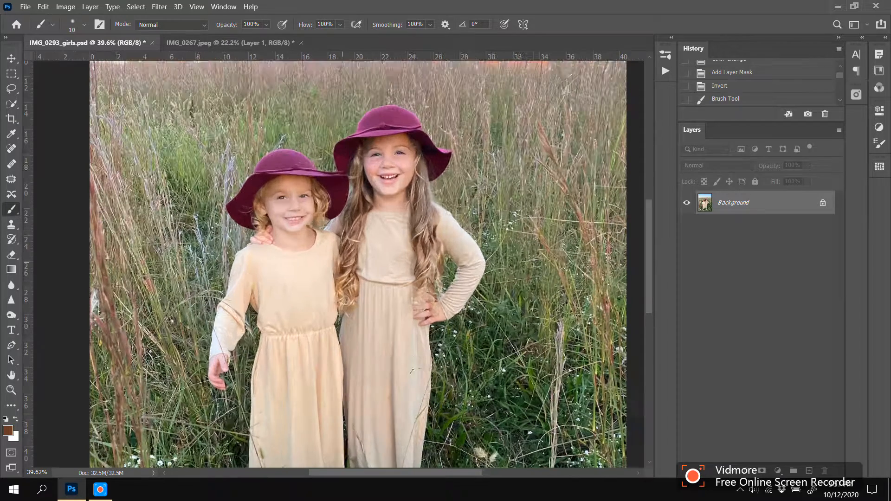
{"action": "scroll", "coordinate": [358, 263], "scroll_direction": "up", "scroll_amount": 2}
{"action": "scroll", "coordinate": [358, 263], "scroll_direction": "down", "scroll_amount": 6}
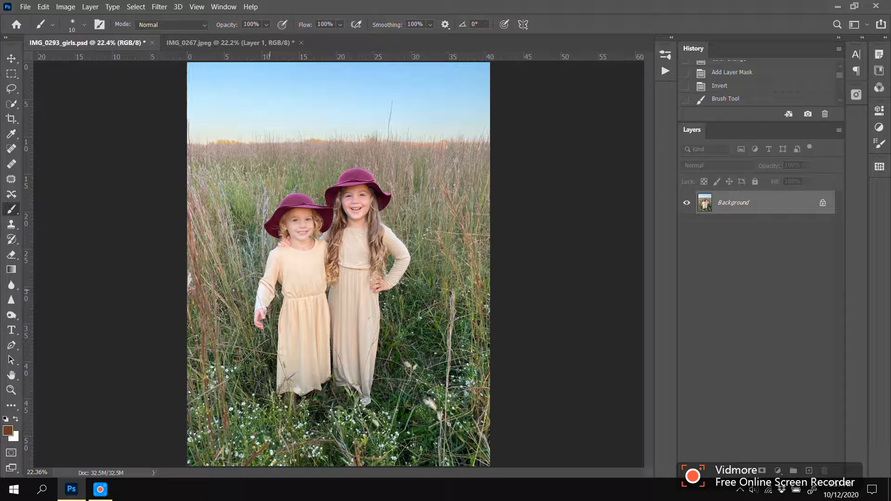
{"action": "scroll", "coordinate": [358, 264], "scroll_direction": "up", "scroll_amount": 1}
{"action": "scroll", "coordinate": [358, 263], "scroll_direction": "down", "scroll_amount": 2}
{"action": "scroll", "coordinate": [275, 275], "scroll_direction": "up", "scroll_amount": 5}
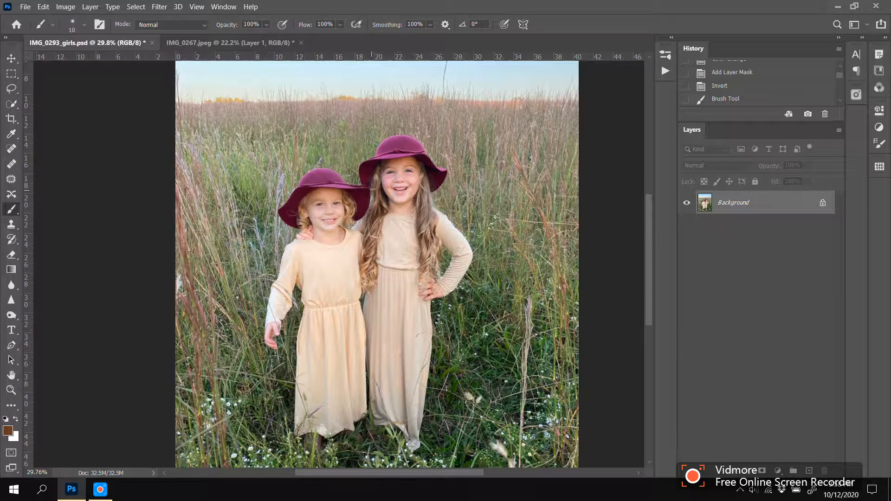
{"action": "scroll", "coordinate": [337, 264], "scroll_direction": "up", "scroll_amount": 3}
{"action": "scroll", "coordinate": [391, 211], "scroll_direction": "down", "scroll_amount": 2}
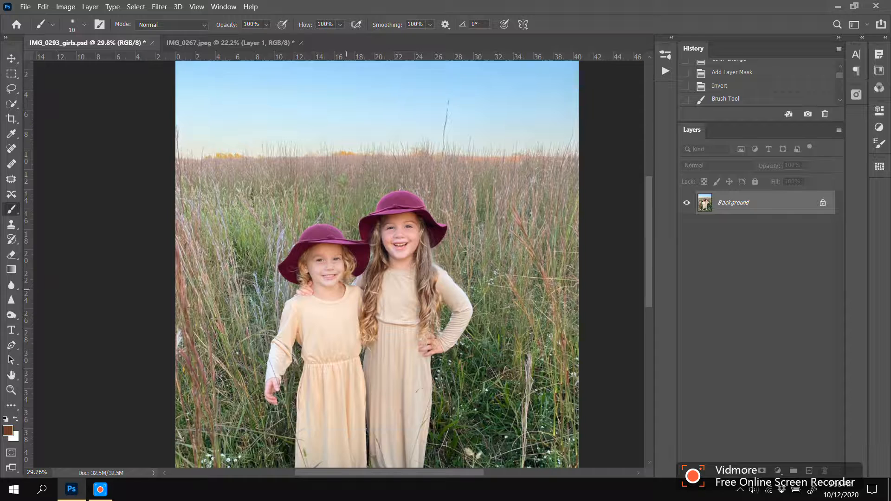
{"action": "scroll", "coordinate": [380, 227], "scroll_direction": "up", "scroll_amount": 1}
{"action": "scroll", "coordinate": [368, 242], "scroll_direction": "down", "scroll_amount": 4}
{"action": "scroll", "coordinate": [367, 241], "scroll_direction": "down", "scroll_amount": 1}
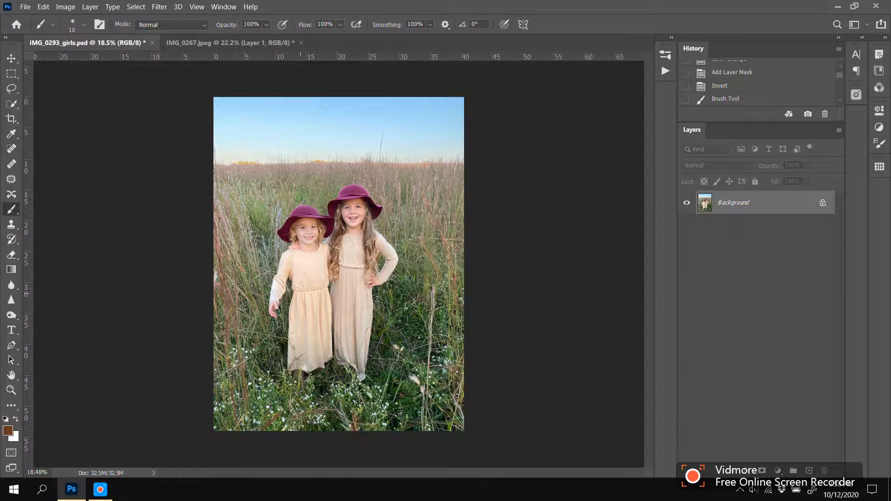
{"action": "scroll", "coordinate": [298, 295], "scroll_direction": "up", "scroll_amount": 2}
{"action": "scroll", "coordinate": [341, 259], "scroll_direction": "down", "scroll_amount": 1}
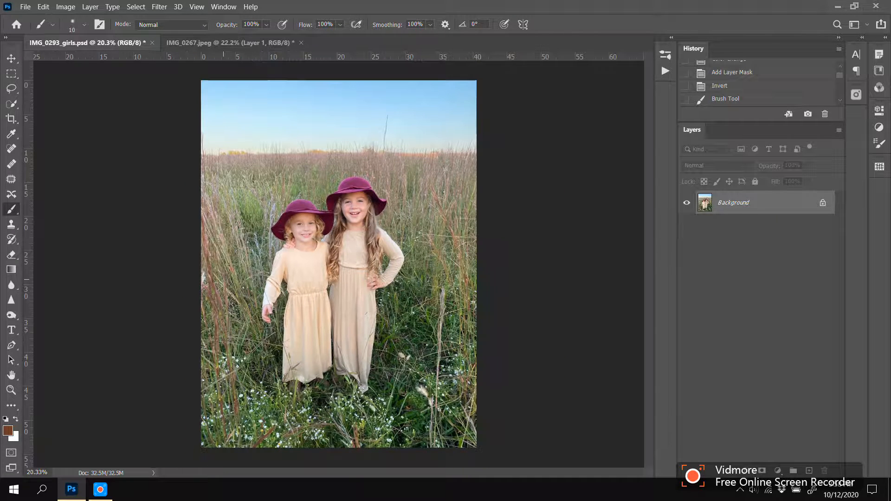
{"action": "scroll", "coordinate": [342, 262], "scroll_direction": "up", "scroll_amount": 1}
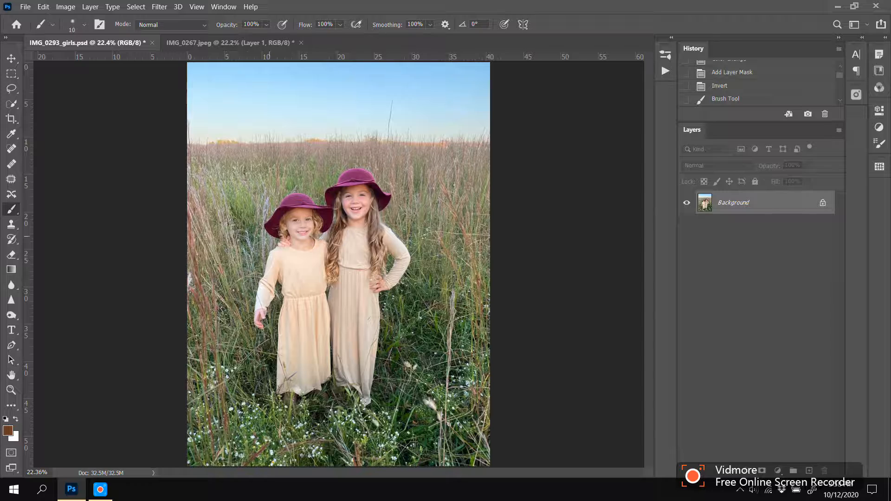
{"action": "scroll", "coordinate": [288, 232], "scroll_direction": "up", "scroll_amount": 2}
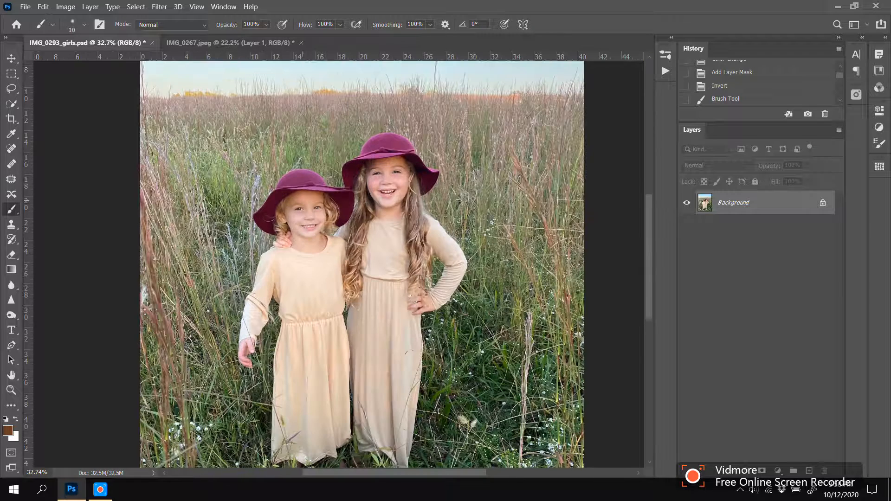
{"action": "scroll", "coordinate": [307, 195], "scroll_direction": "up", "scroll_amount": 3}
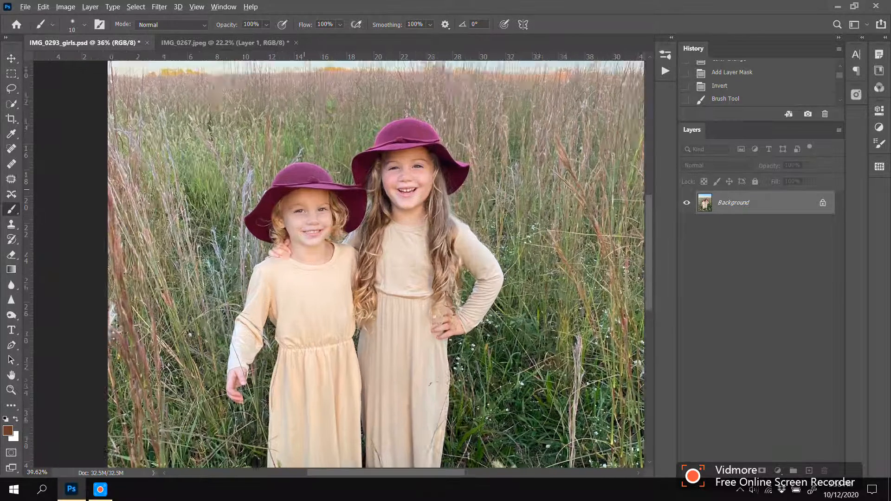
{"action": "scroll", "coordinate": [295, 190], "scroll_direction": "up", "scroll_amount": 1}
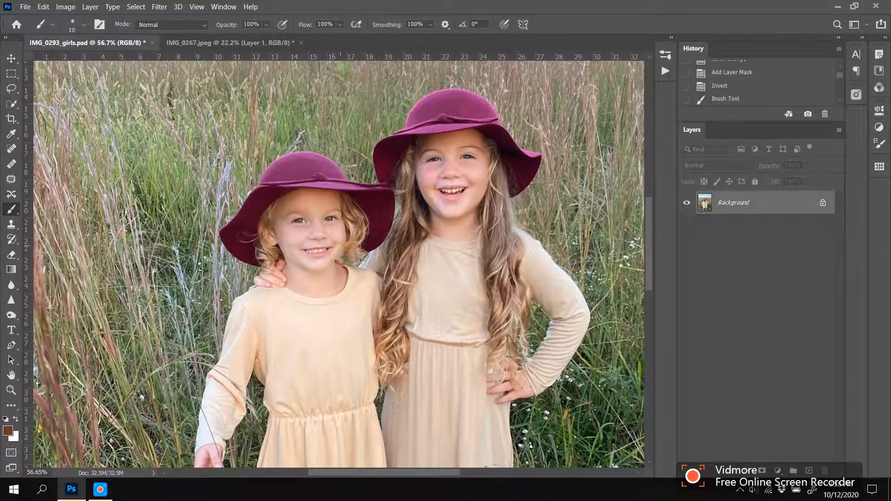
{"action": "scroll", "coordinate": [365, 288], "scroll_direction": "down", "scroll_amount": 3}
{"action": "scroll", "coordinate": [365, 288], "scroll_direction": "up", "scroll_amount": 4}
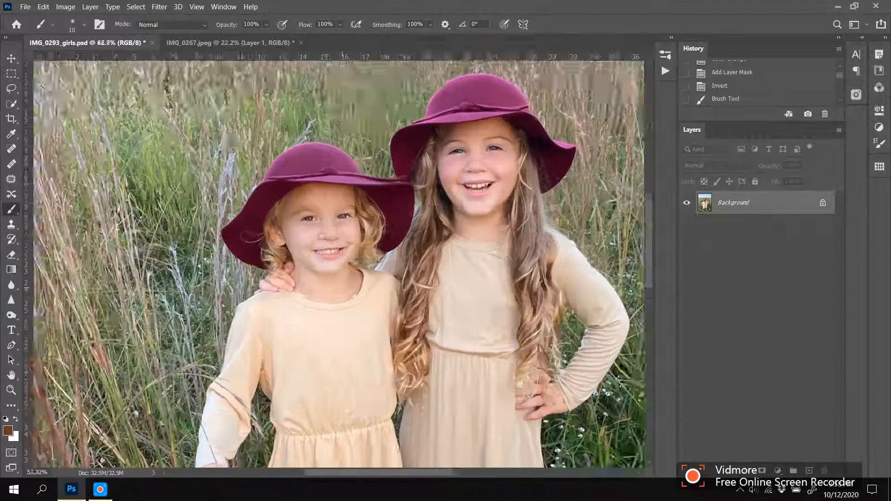
{"action": "scroll", "coordinate": [366, 289], "scroll_direction": "down", "scroll_amount": 9}
{"action": "scroll", "coordinate": [366, 288], "scroll_direction": "down", "scroll_amount": 3}
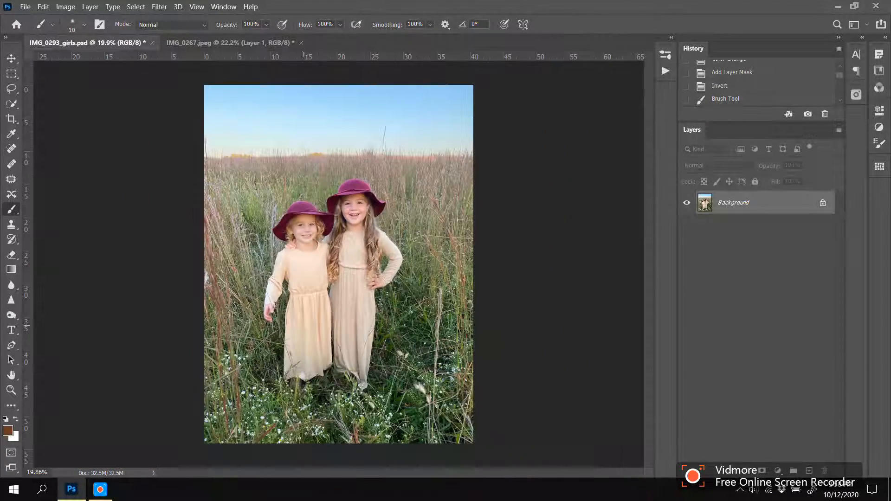